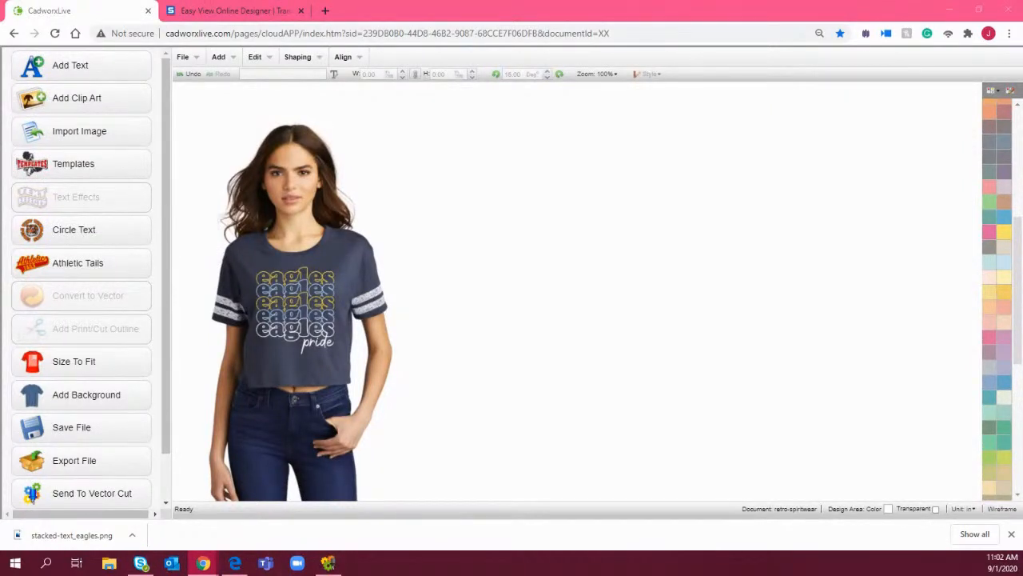
Add a new text object to the design that reads "eagles"
click(1011, 533)
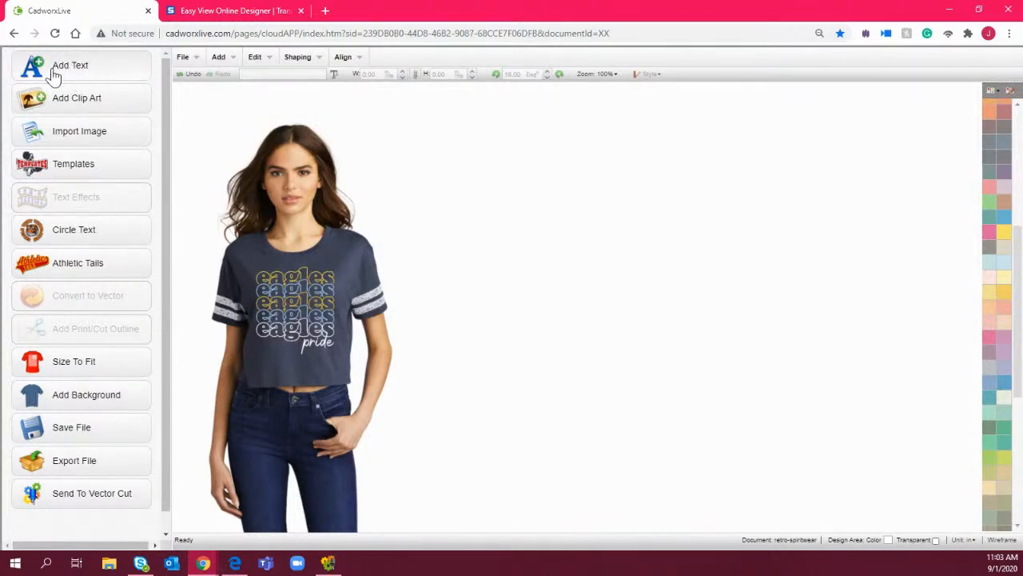
click(84, 68)
click(617, 177)
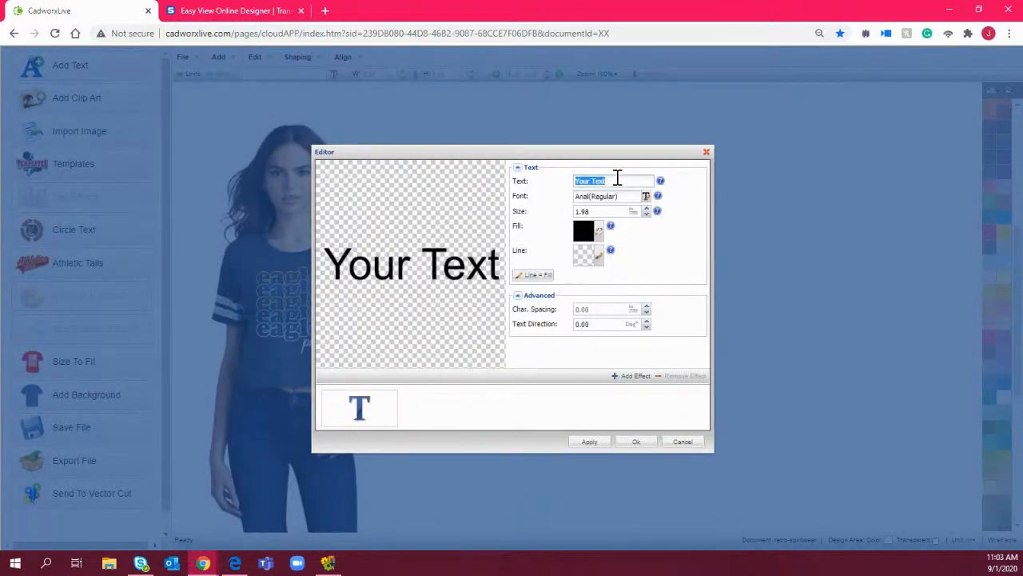
text(eagles)
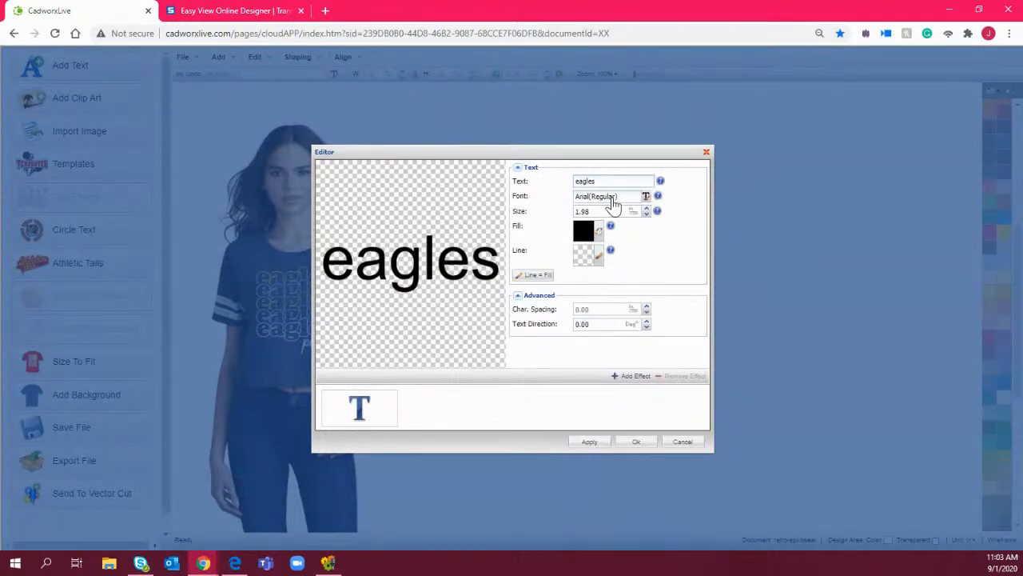
Search the font library for "cooper" and set the text's font to Cooper Black
click(612, 204)
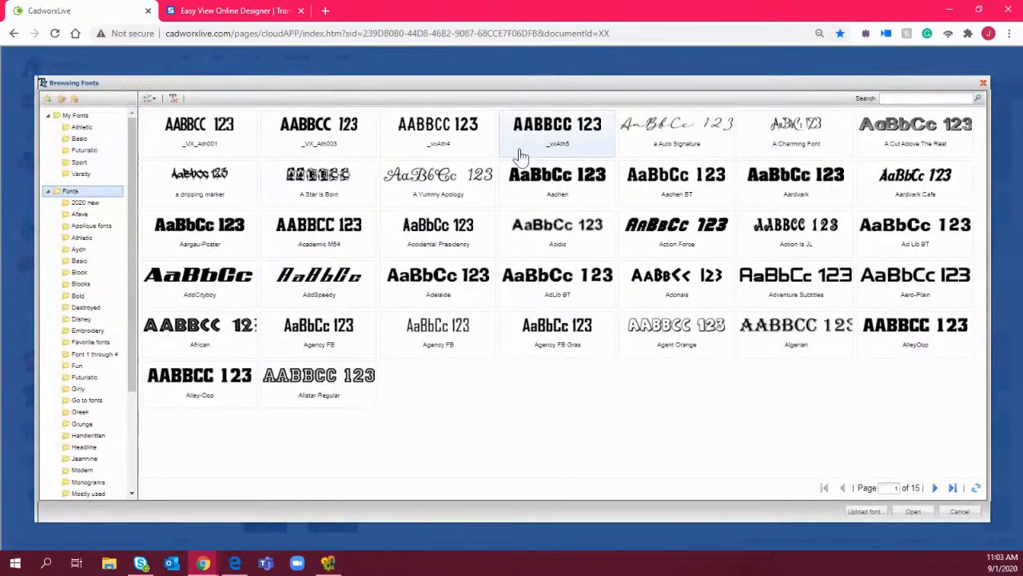
click(925, 99)
text(cc)
key(Return)
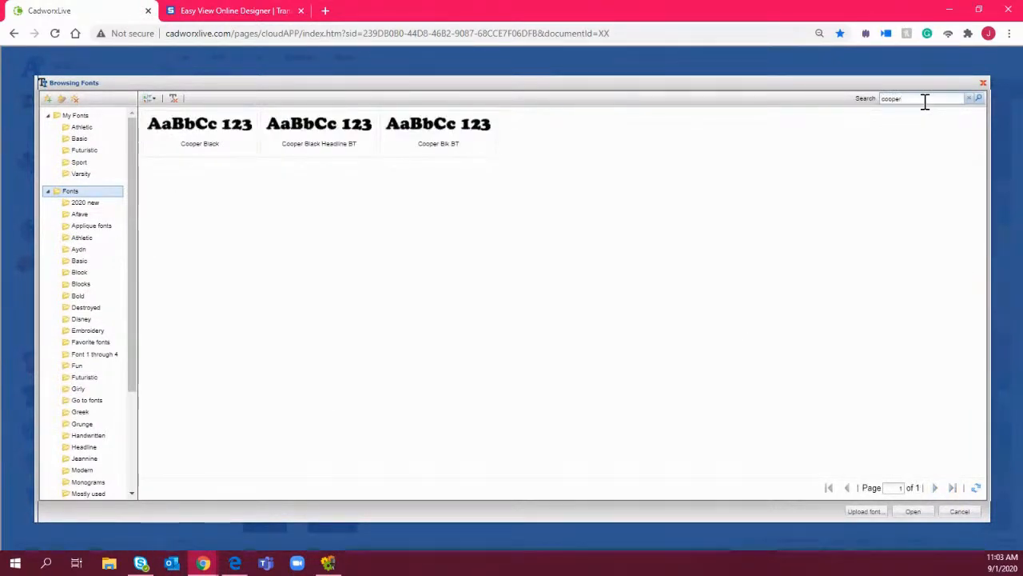
click(206, 144)
double_click(206, 143)
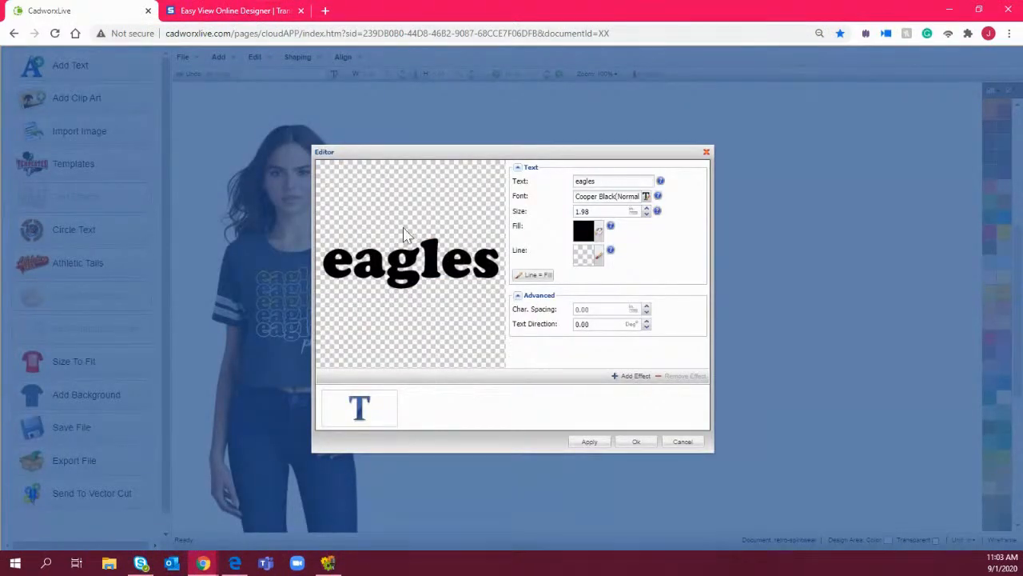
Look at the solid fill colours for the text without changing them, and move the text editor away from the shirt image
click(600, 241)
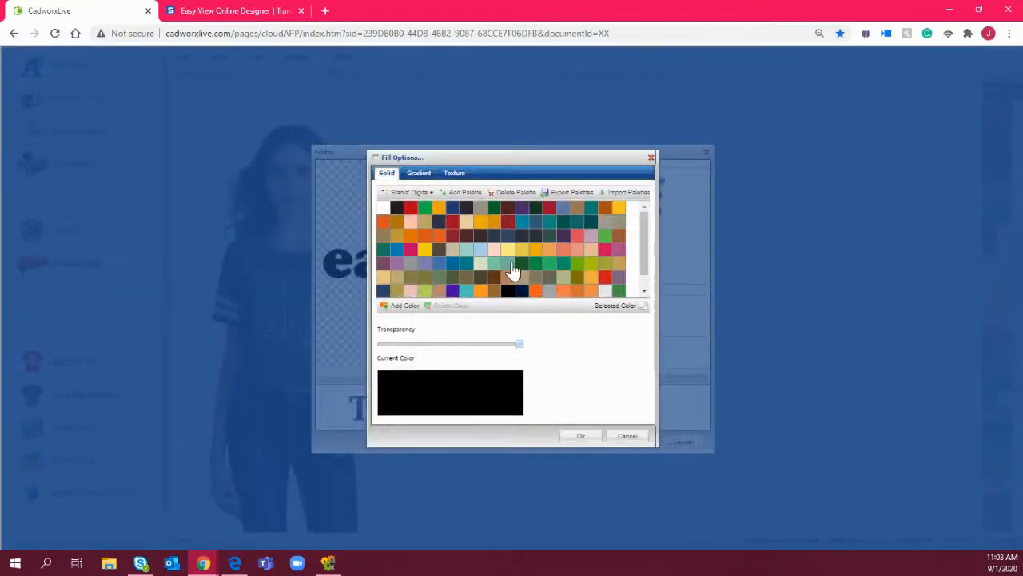
click(629, 438)
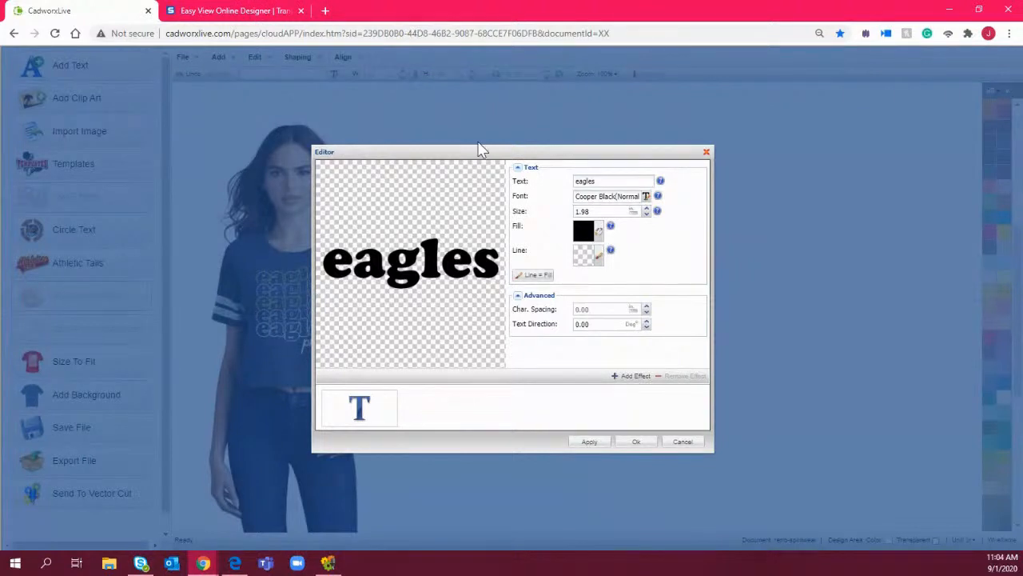
drag(487, 148, 601, 142)
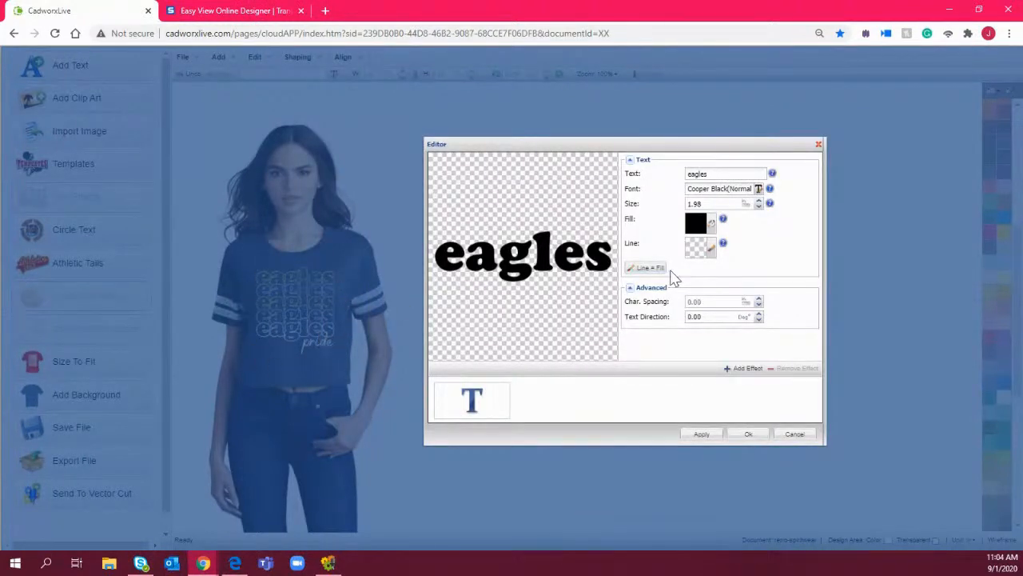
Apply the Combined Contour effect to the "eagles" text with the contour steps set to 1
click(749, 370)
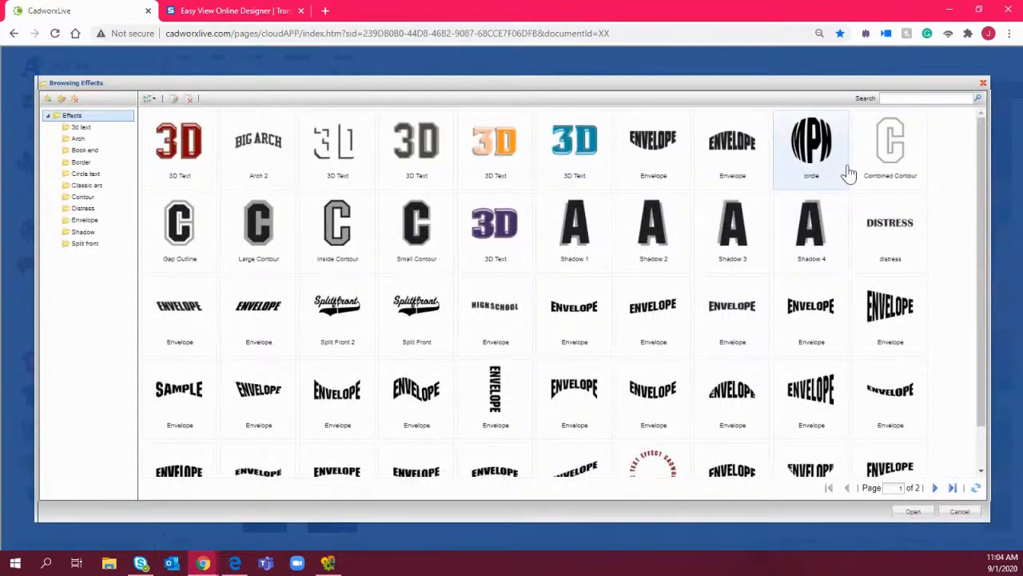
double_click(893, 171)
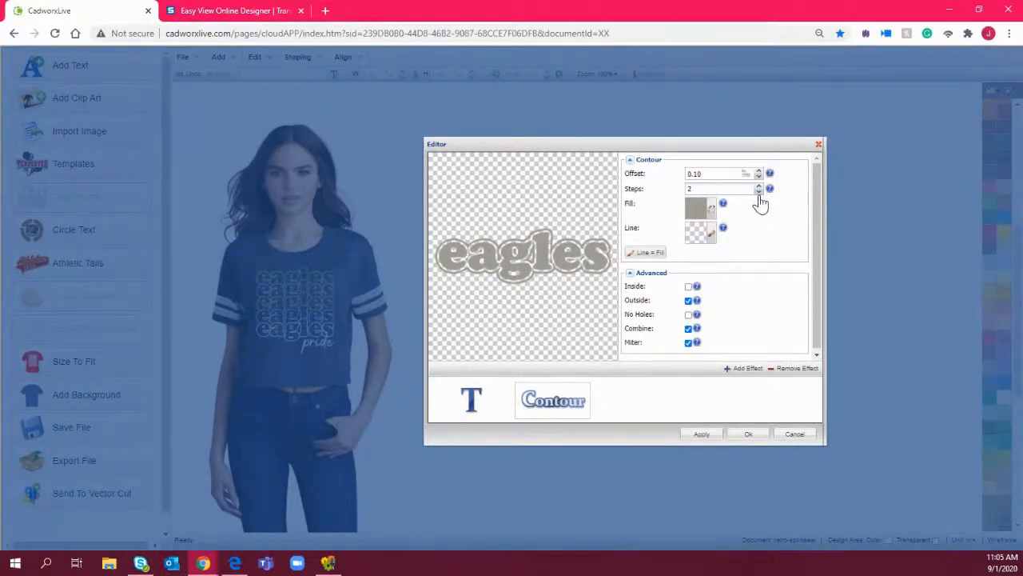
click(758, 192)
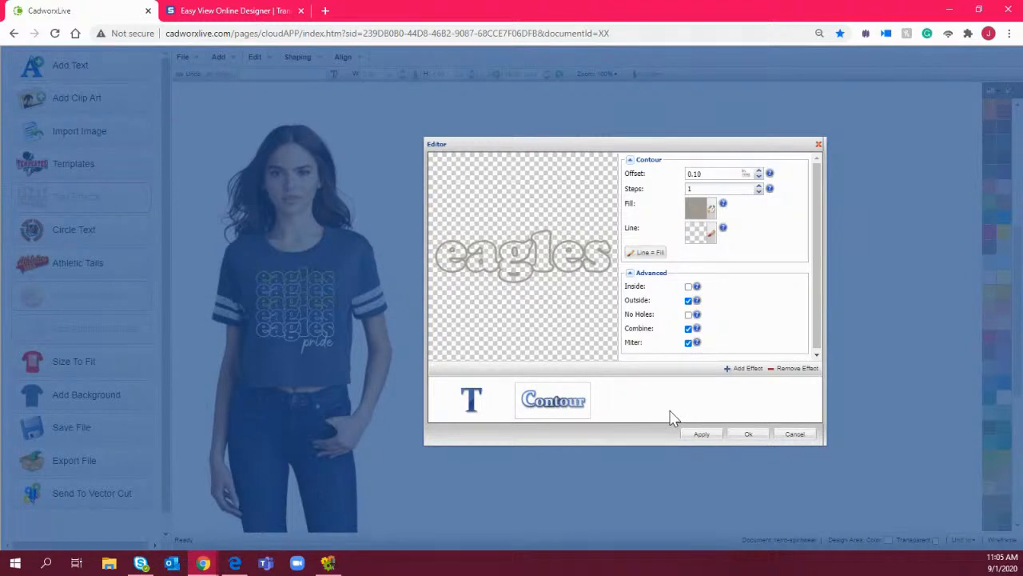
click(746, 436)
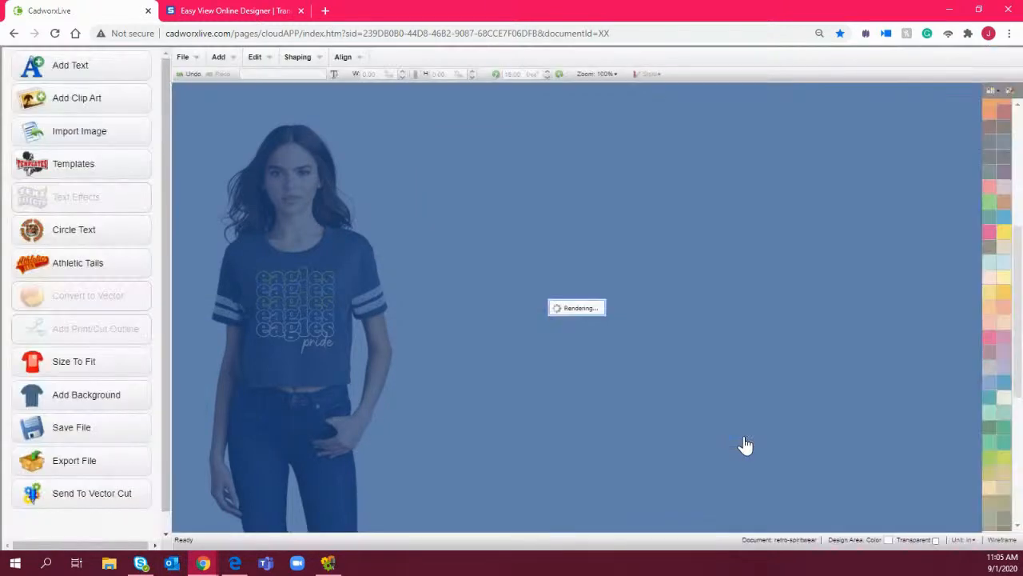
Position the outlined "eagles" text in the upper part of the blank area beside the model
drag(643, 291, 838, 265)
drag(632, 283, 607, 249)
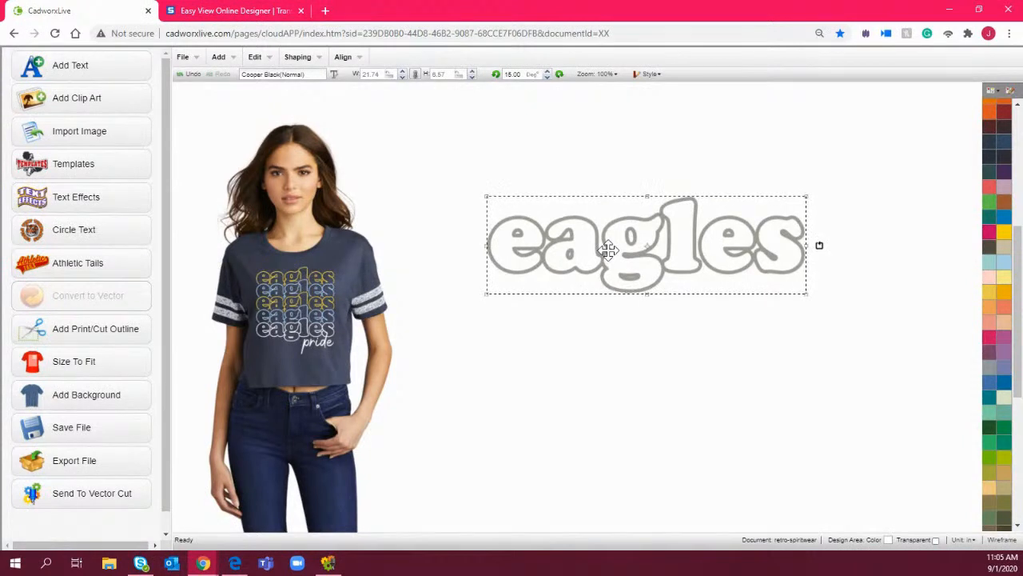
drag(629, 255, 622, 224)
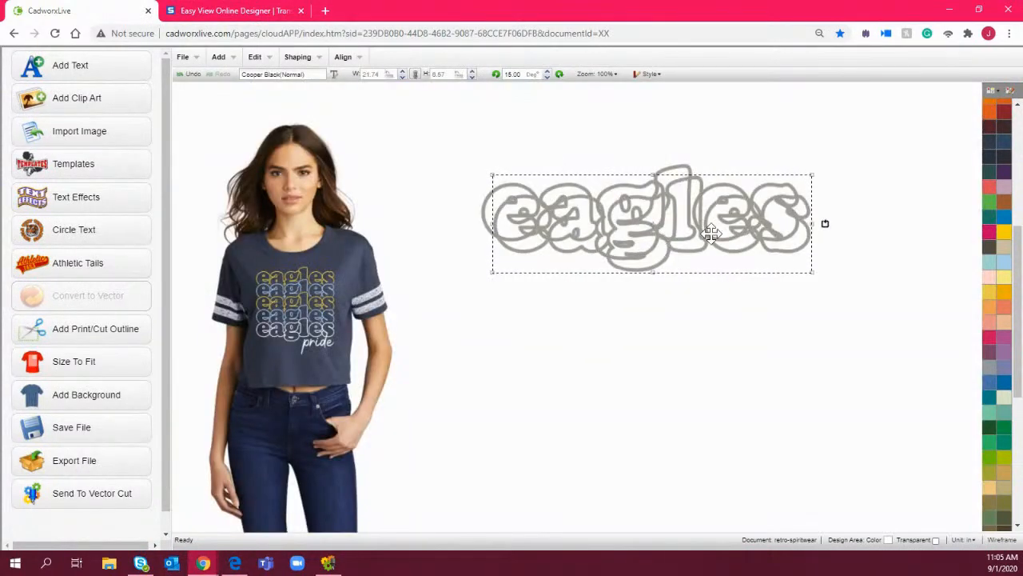
Duplicate the outlined text and place the copy directly below the original so the two slightly overlap
drag(708, 229, 701, 271)
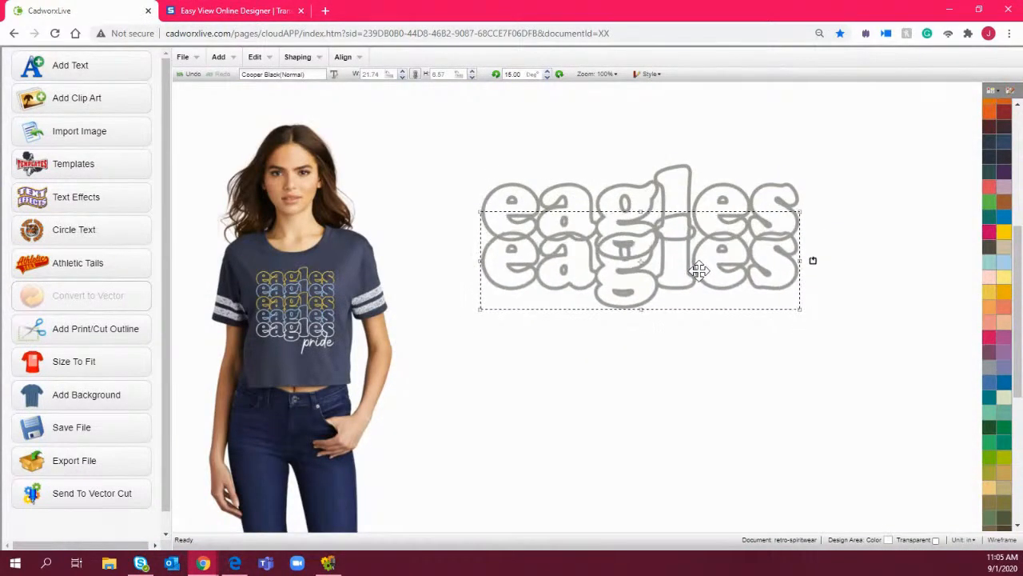
drag(701, 271, 699, 272)
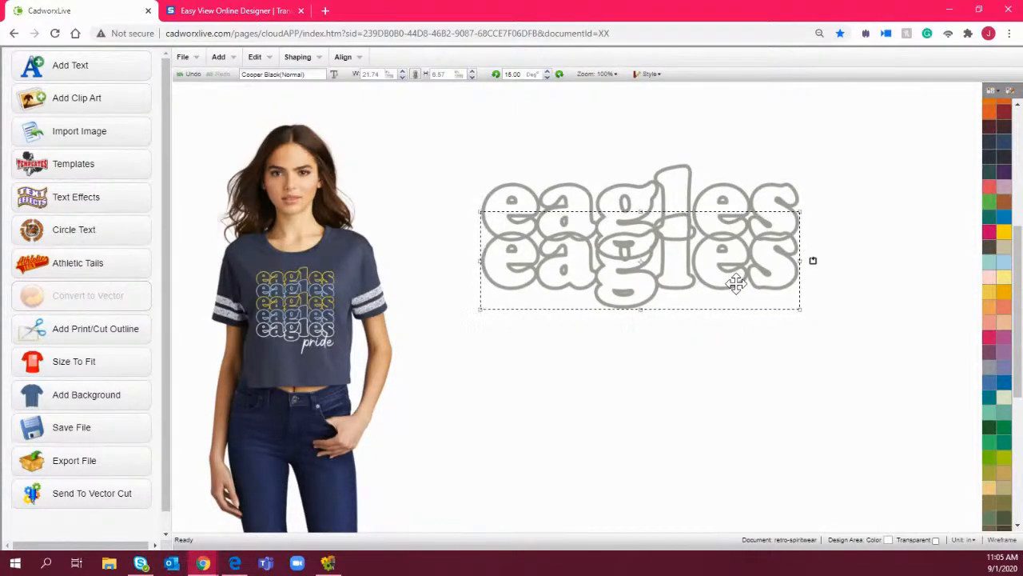
mouse_move(606, 293)
mouse_down()
mouse_move(607, 281)
mouse_move(608, 309)
mouse_up()
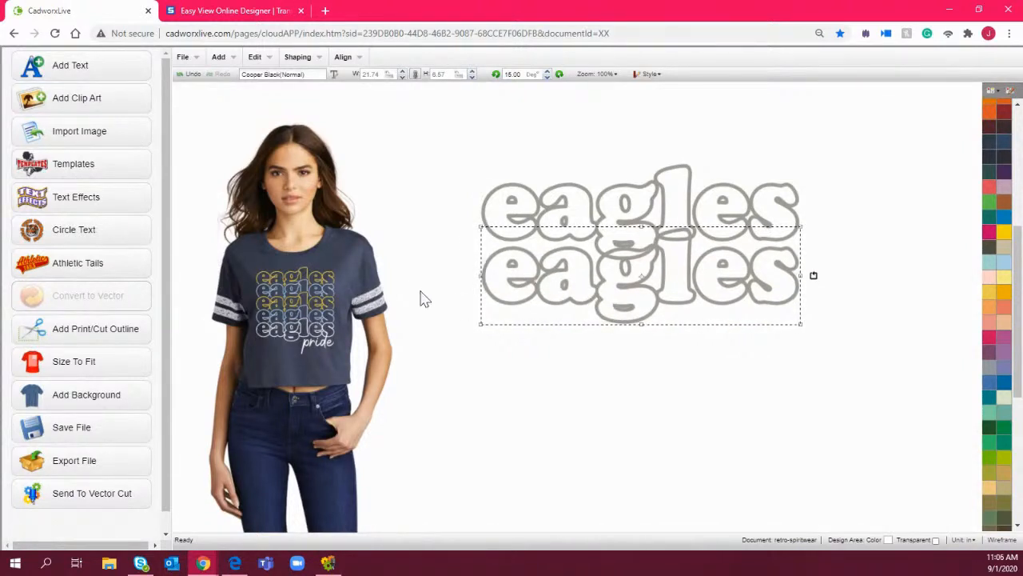
drag(549, 295, 551, 279)
Select both "eagles" outlines and align them to each other with Center alignment
drag(862, 346, 414, 149)
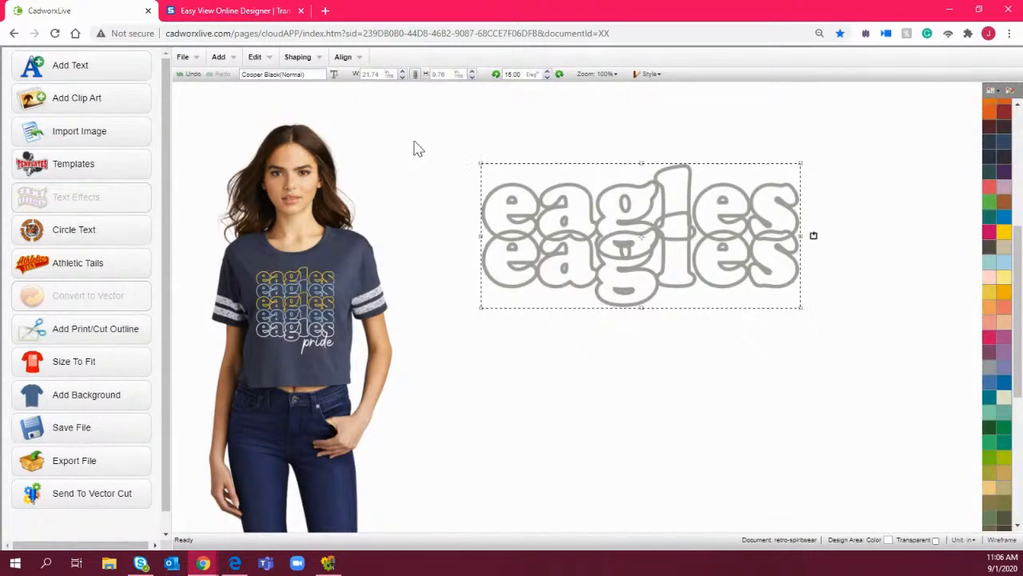
click(343, 57)
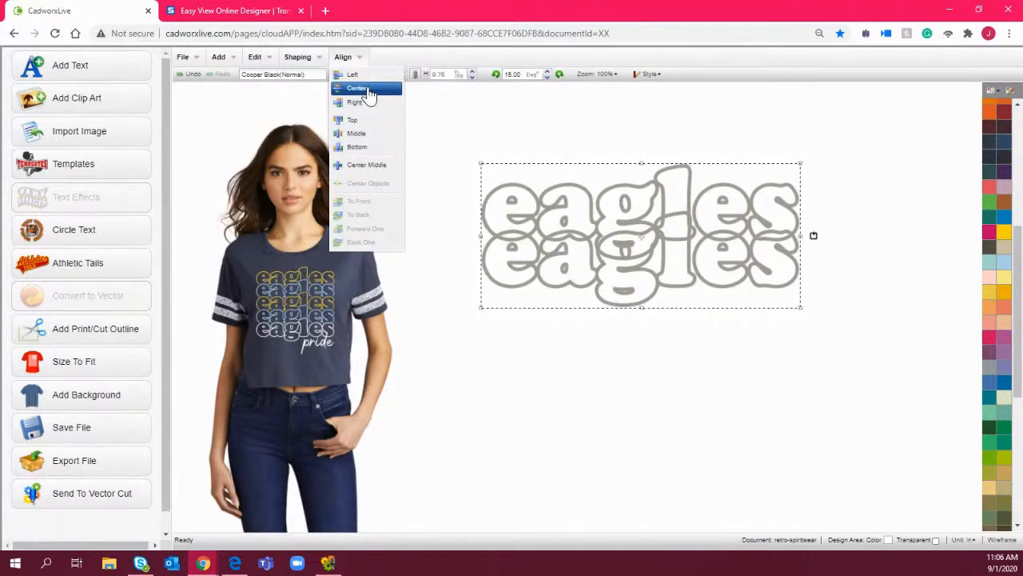
click(363, 89)
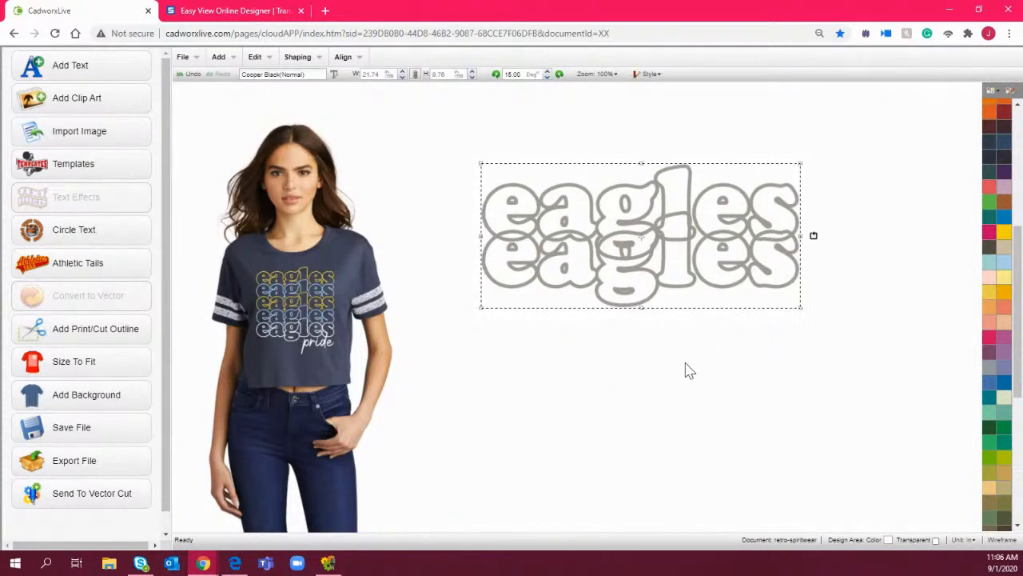
click(725, 375)
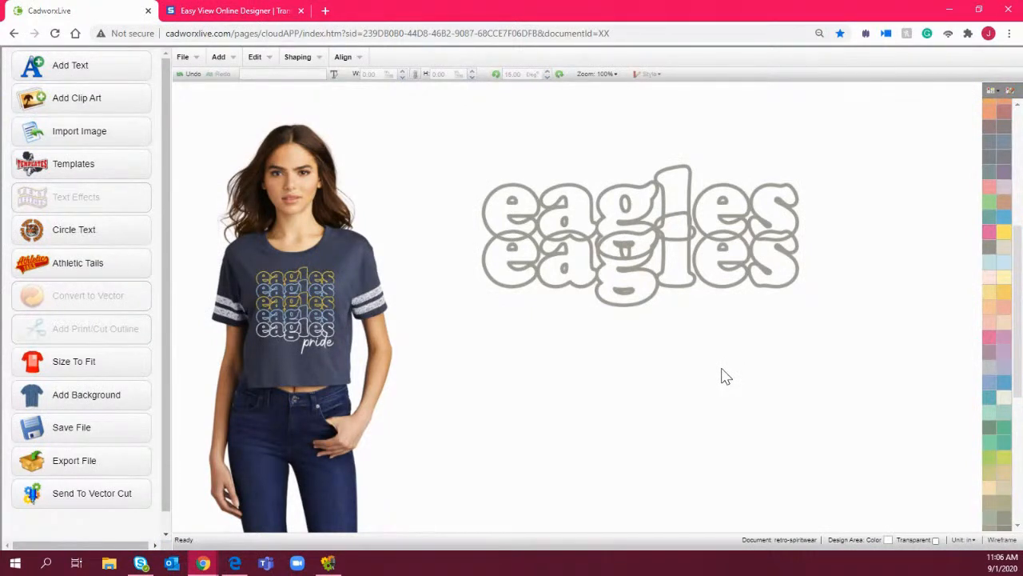
Add the Small Contour effect to the lower "eagles" text as a second contour
double_click(628, 299)
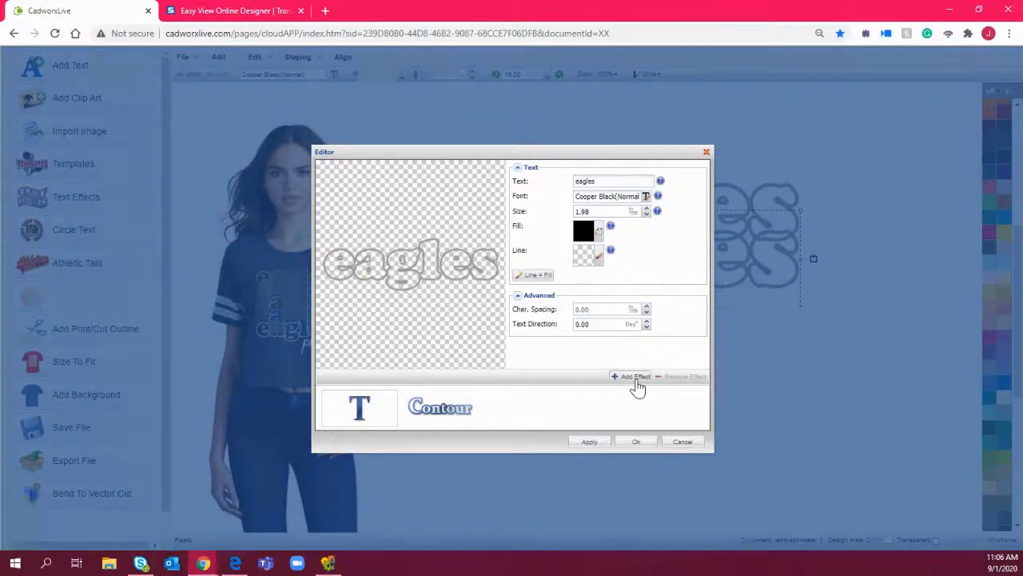
click(637, 379)
click(415, 250)
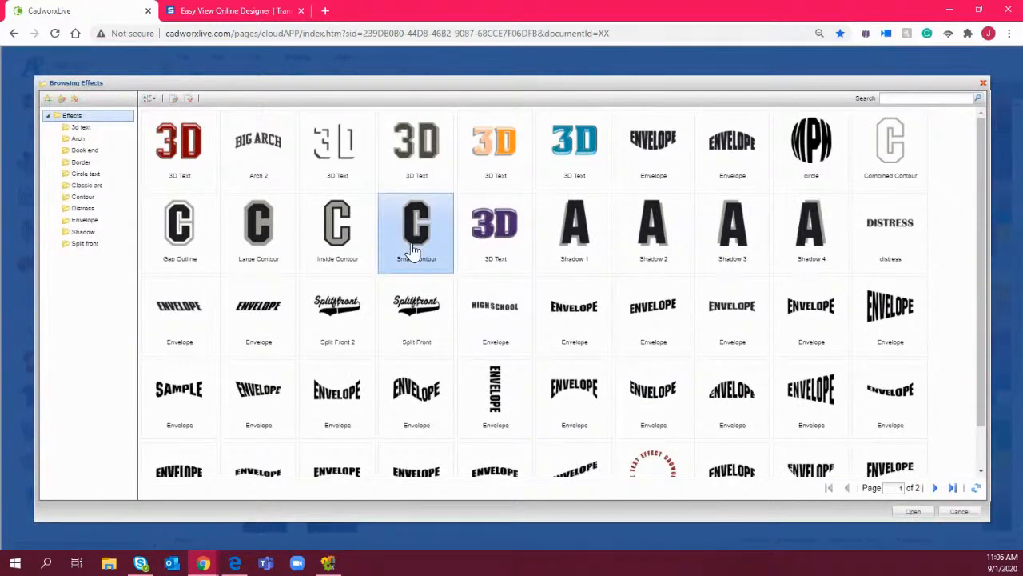
double_click(415, 250)
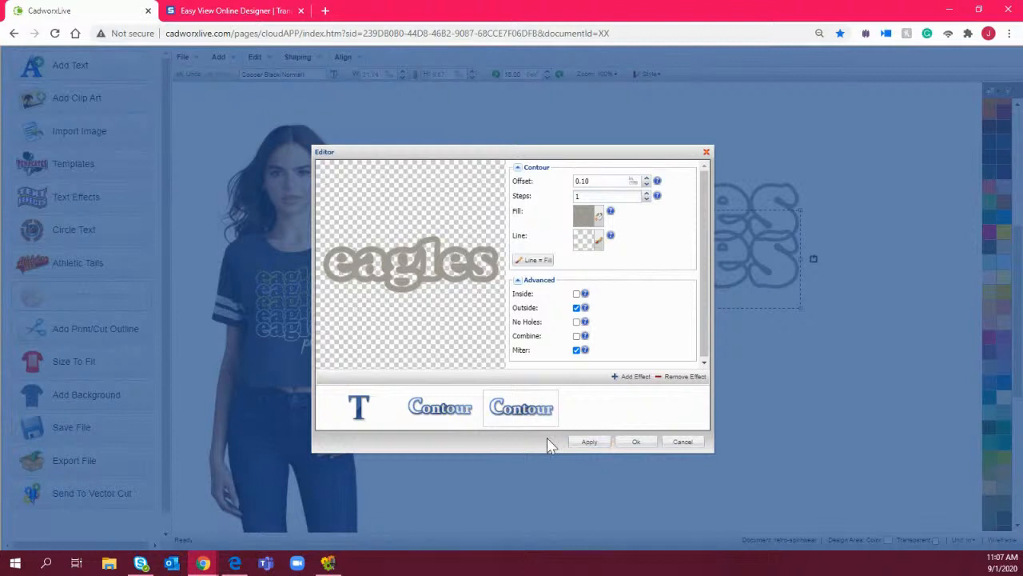
click(636, 443)
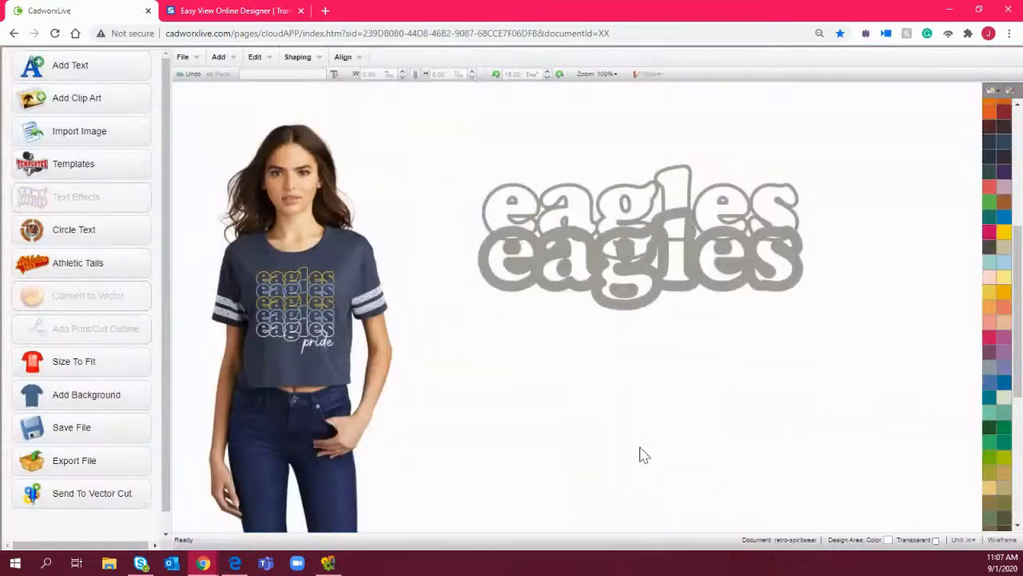
Nudge the thickened lower text slightly downward and center-align it with the upper outline
click(625, 299)
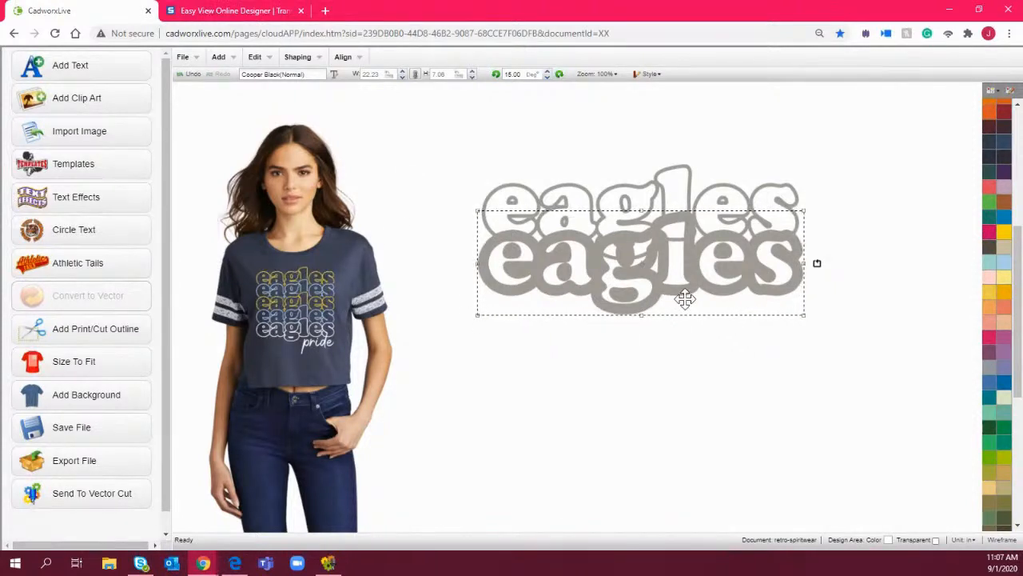
drag(847, 334, 610, 185)
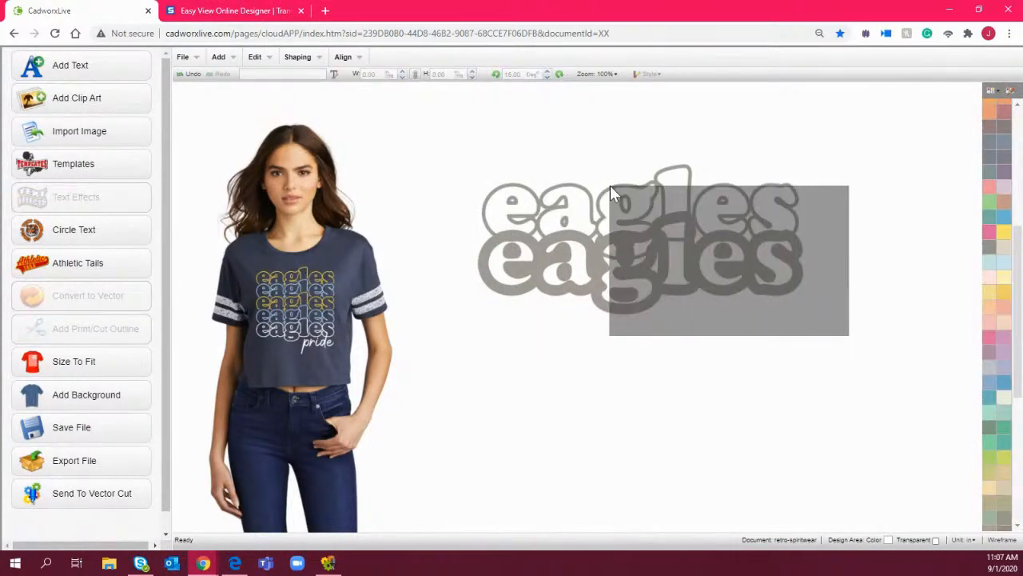
click(343, 57)
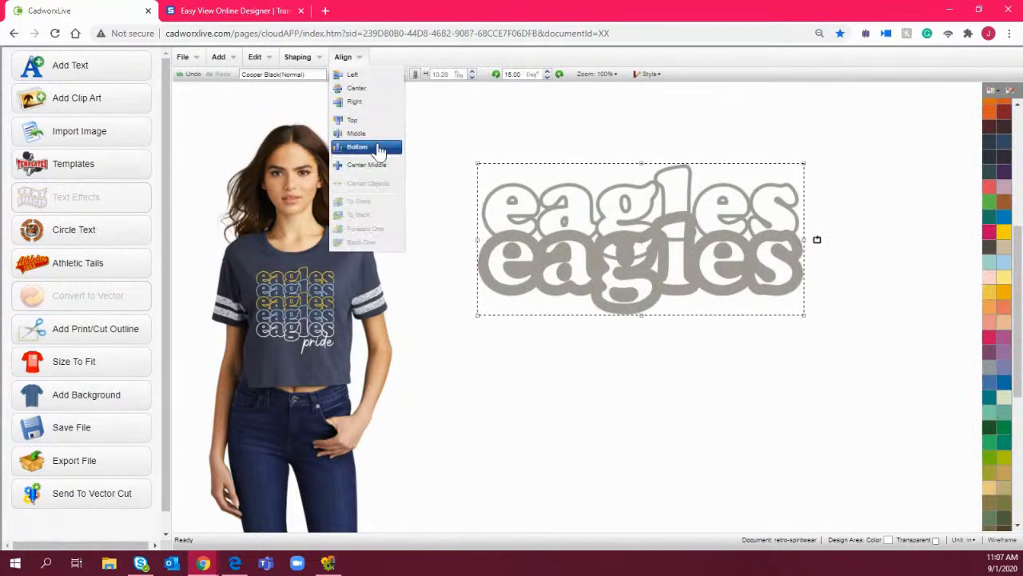
click(376, 90)
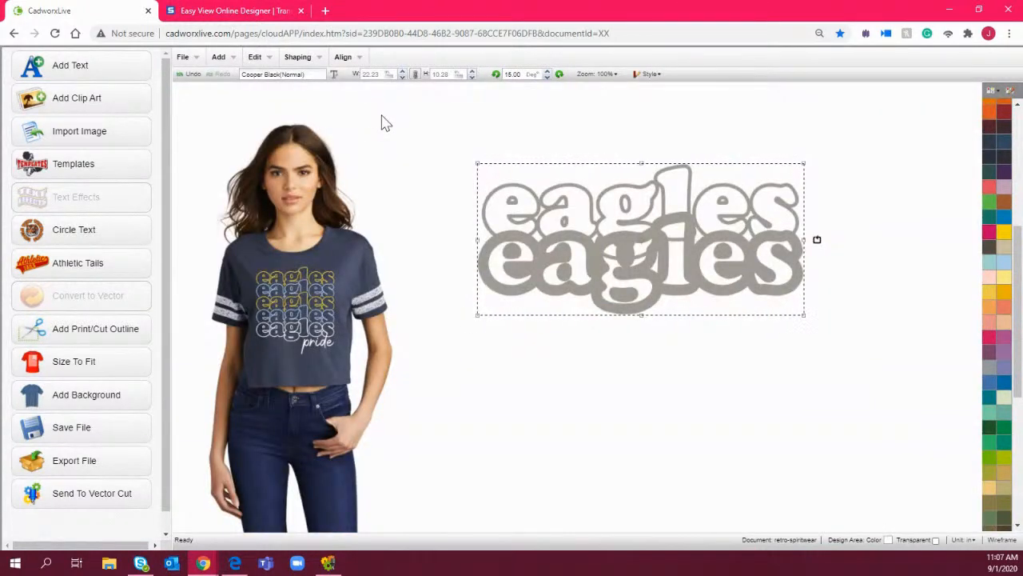
Use a shaping operation to cut the thickened lower text out of the overlapping upper "eagles" outline
click(309, 63)
click(324, 195)
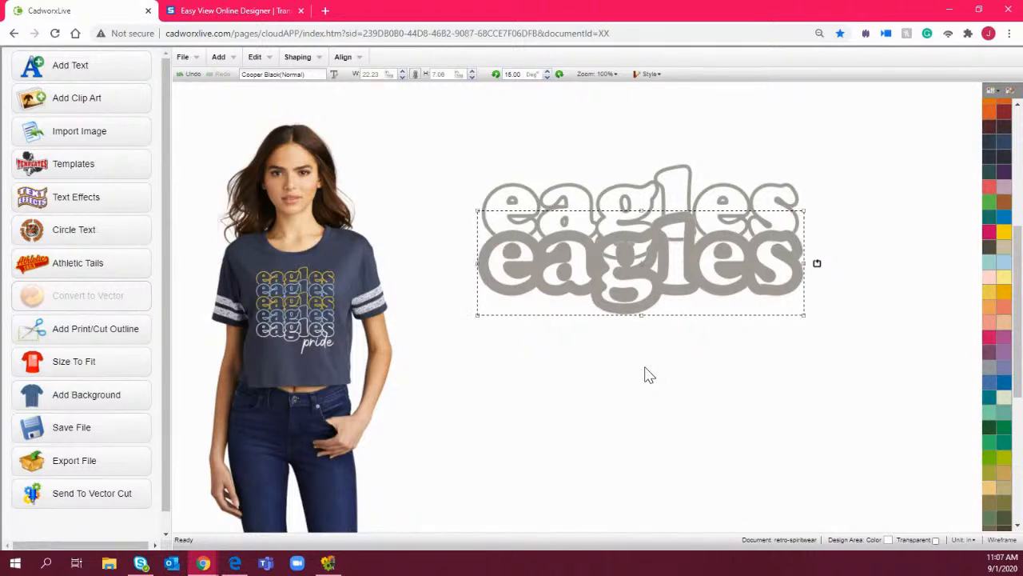
click(695, 370)
Remove the second contour effect from the lower "eagles" text, keeping only the thin outline
click(651, 271)
double_click(651, 271)
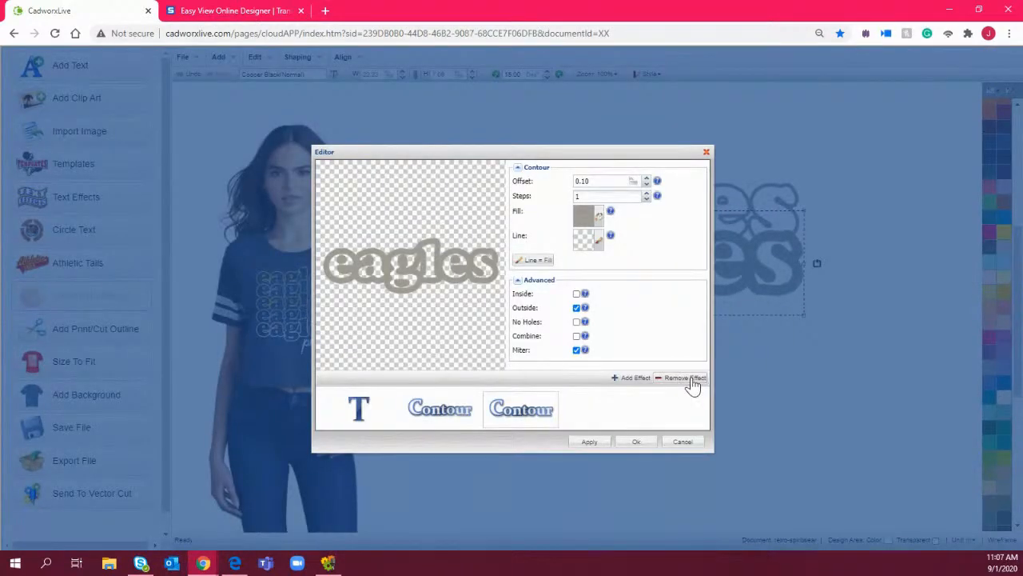
click(690, 379)
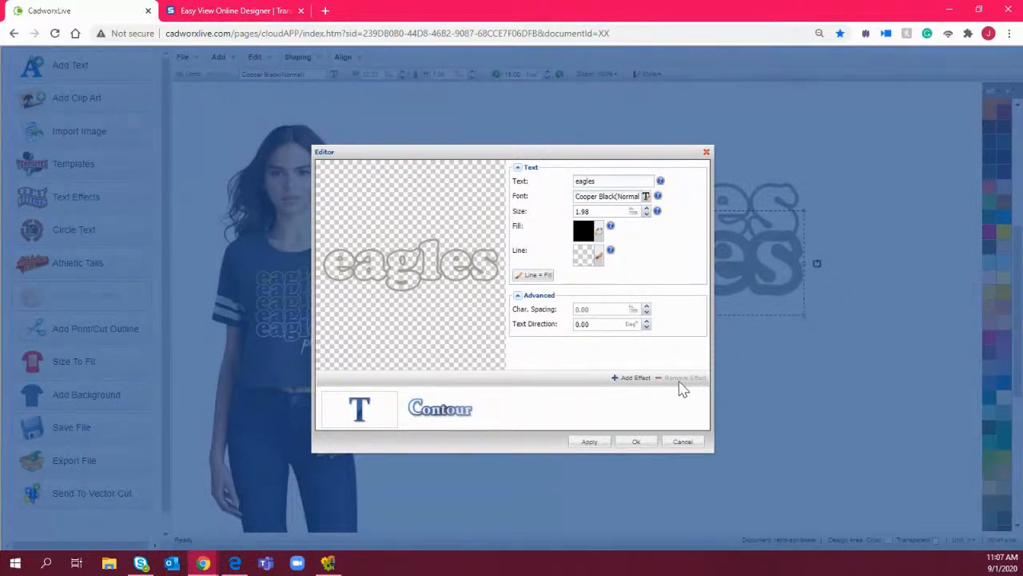
click(640, 444)
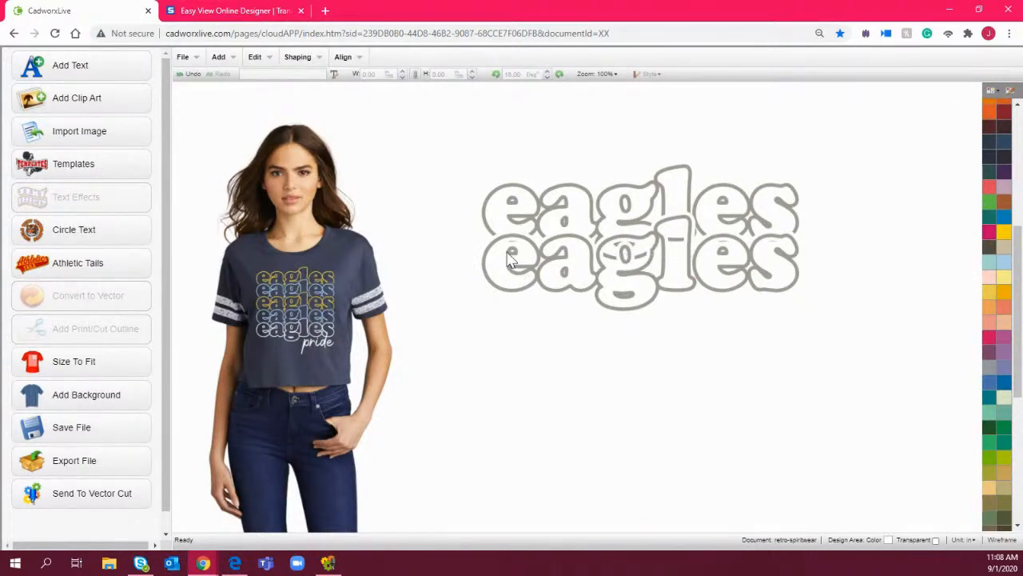
Break the upper "eagles" outline apart by regions and delete the leftover fragments inside the lower text
click(626, 214)
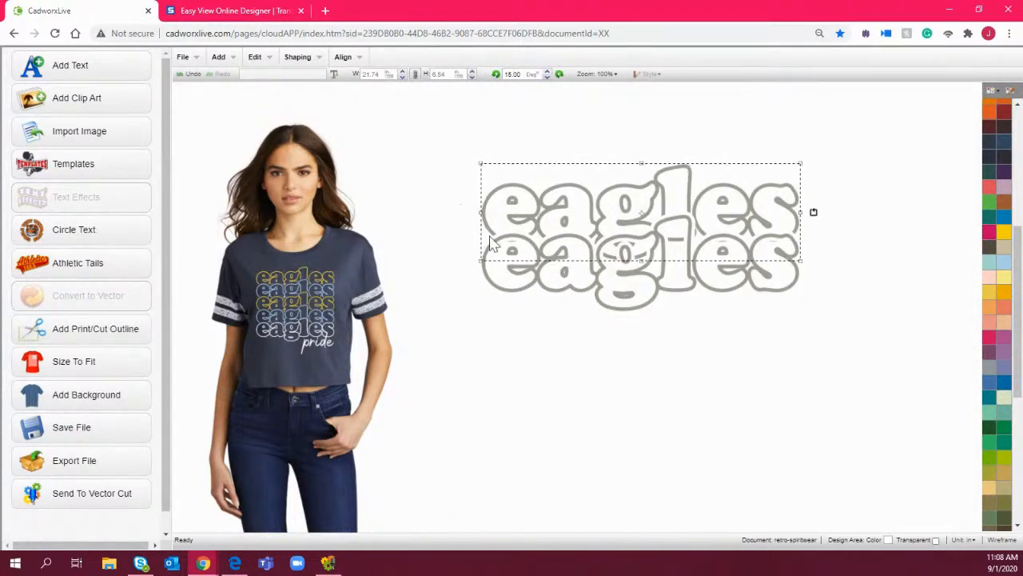
click(308, 60)
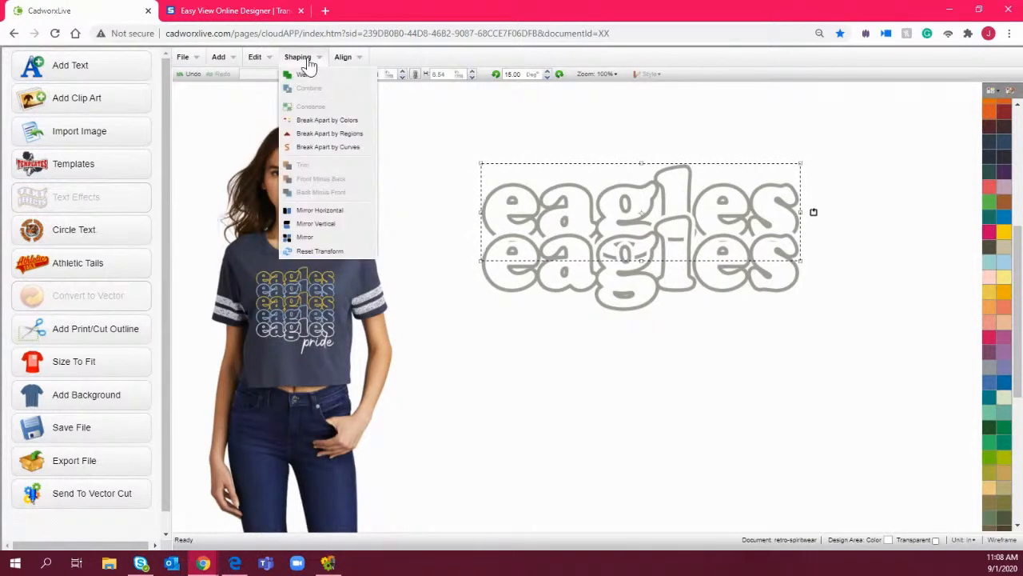
click(349, 136)
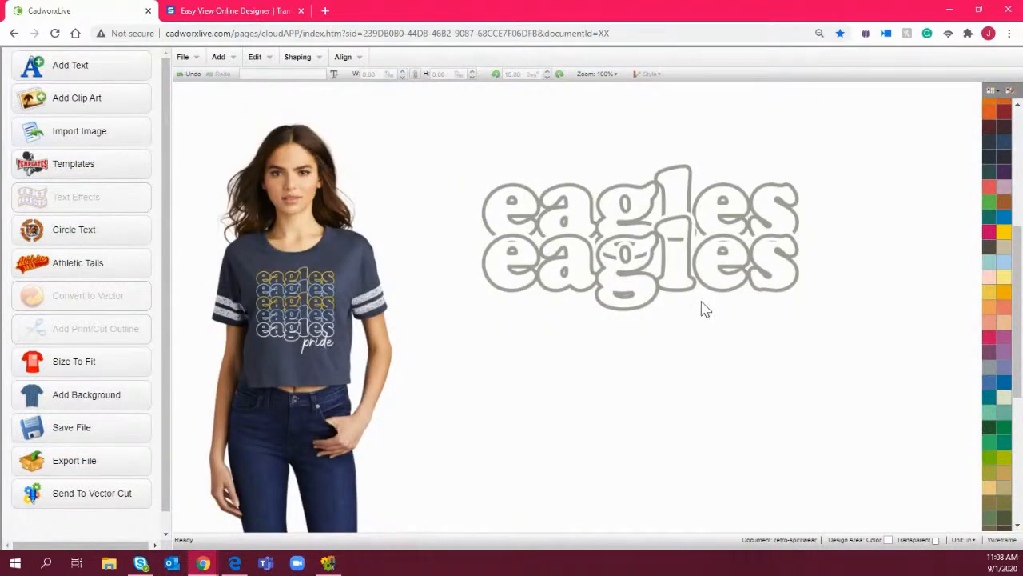
drag(902, 291, 464, 234)
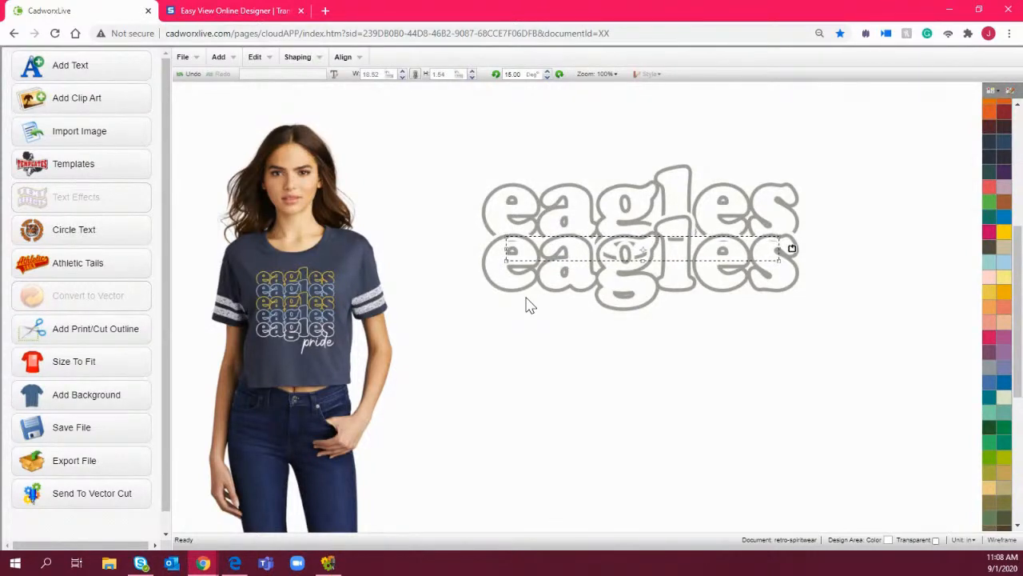
key(Delete)
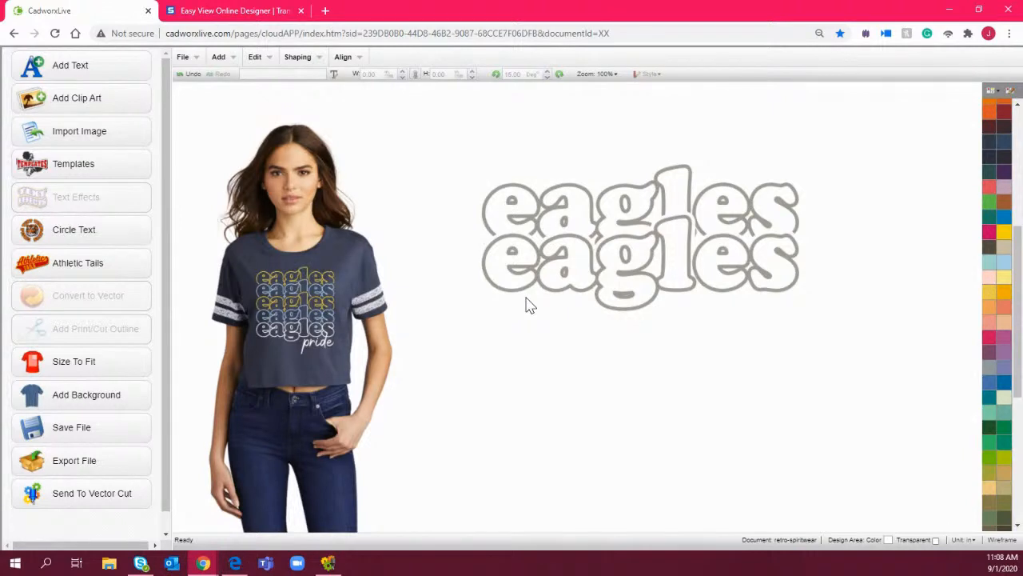
Condense all the remaining pieces of the upper "eagles" outline into a single object
click(421, 132)
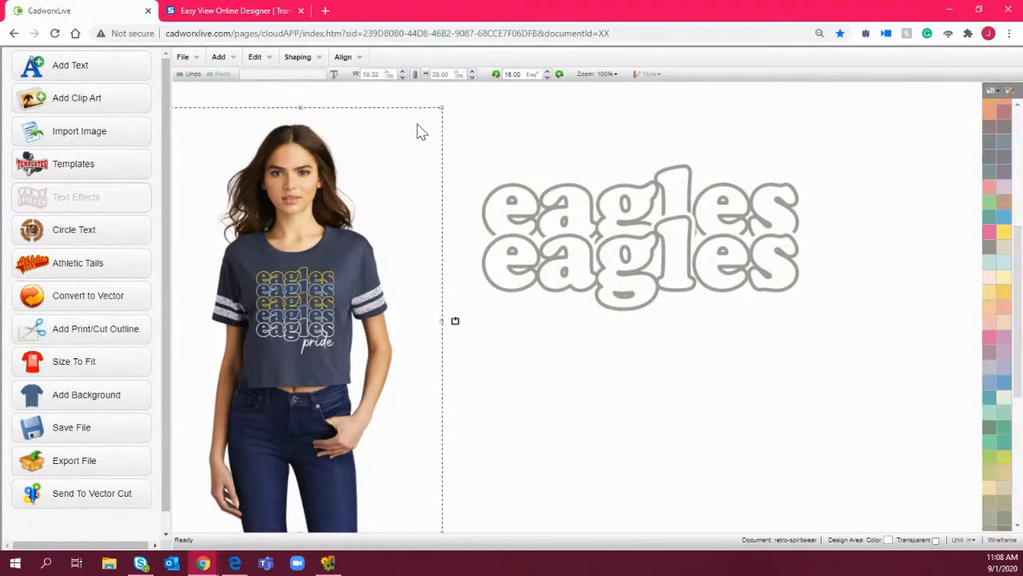
click(932, 272)
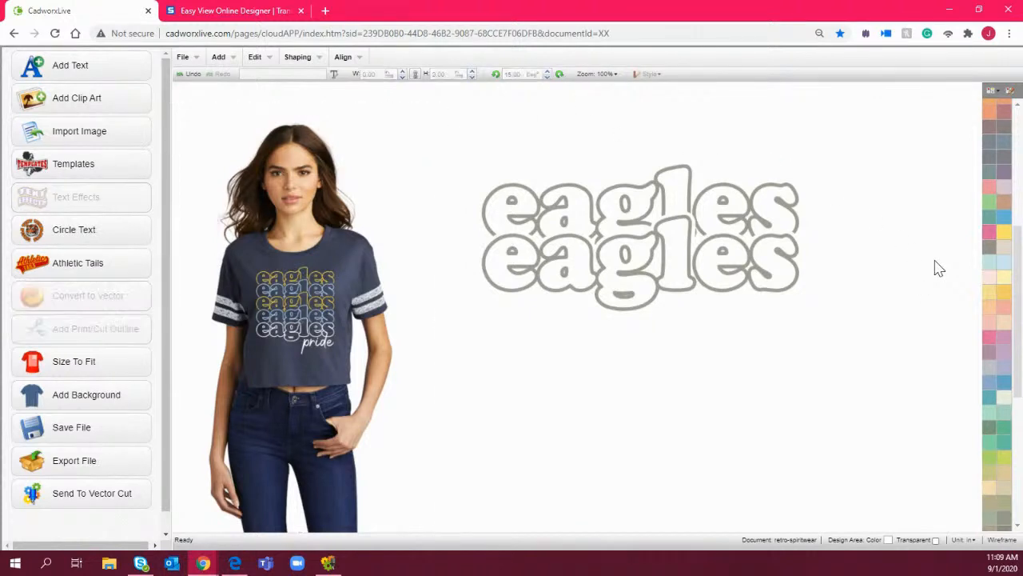
drag(932, 259, 413, 130)
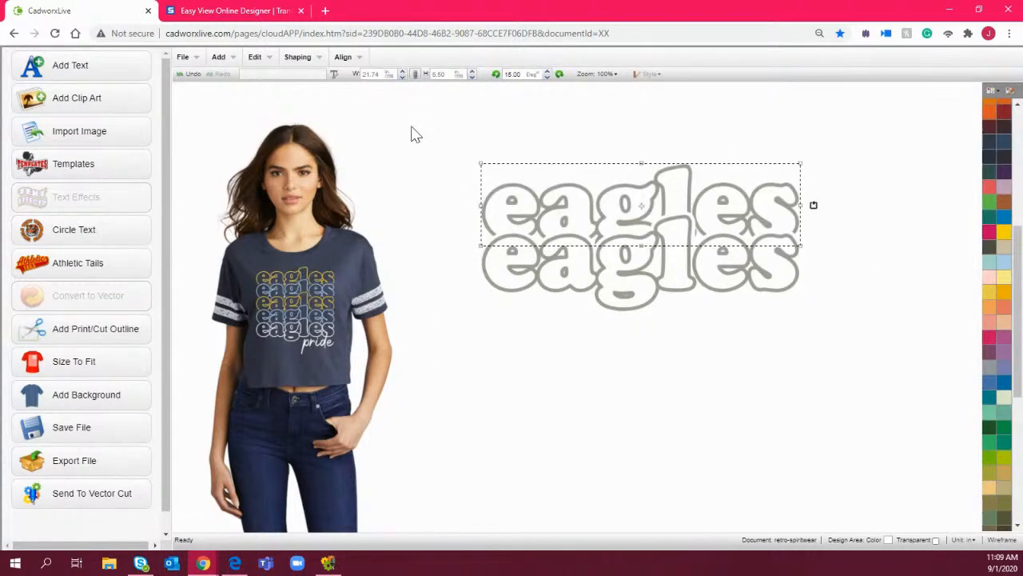
click(306, 61)
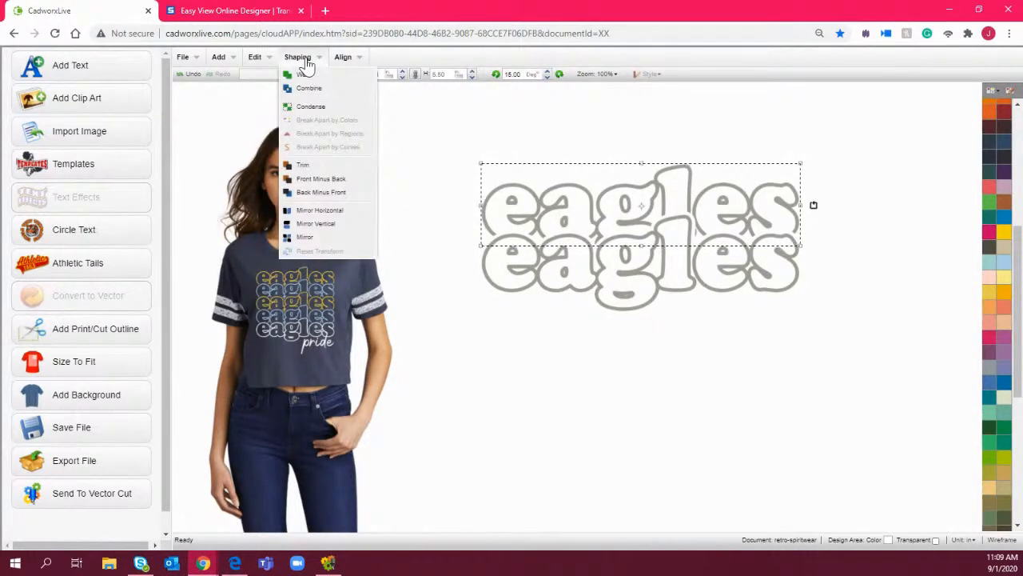
click(322, 111)
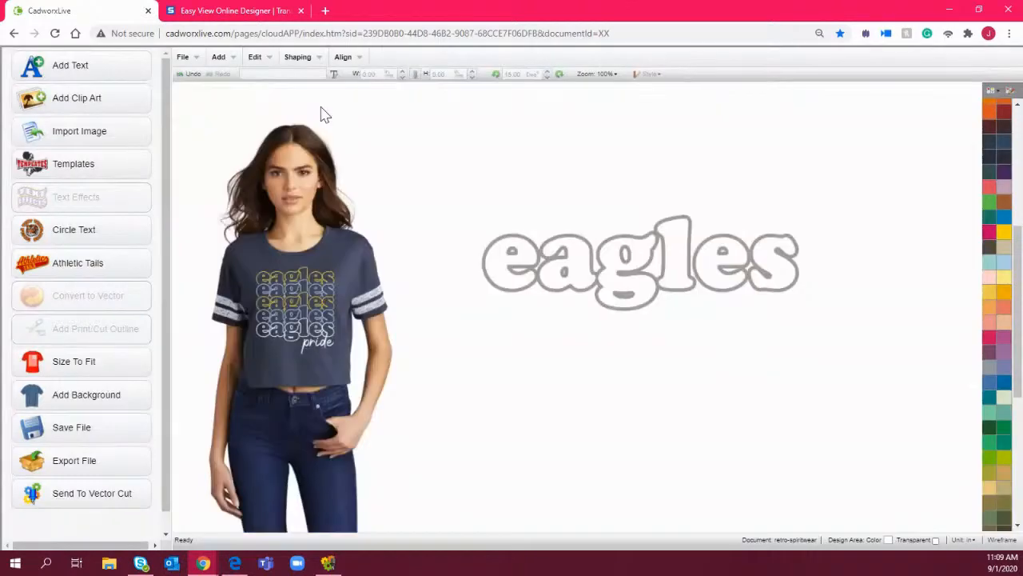
click(615, 293)
click(607, 206)
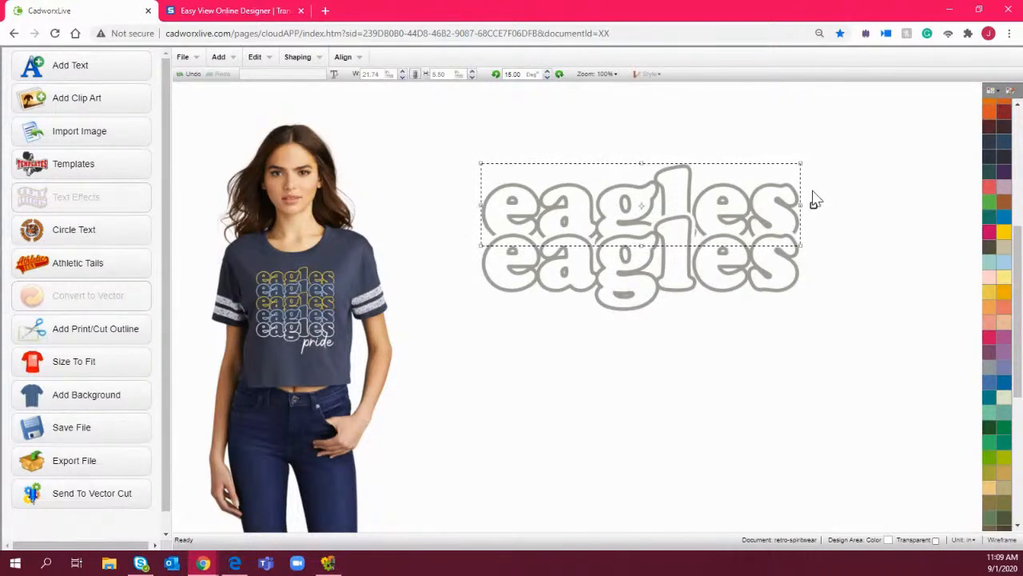
click(846, 171)
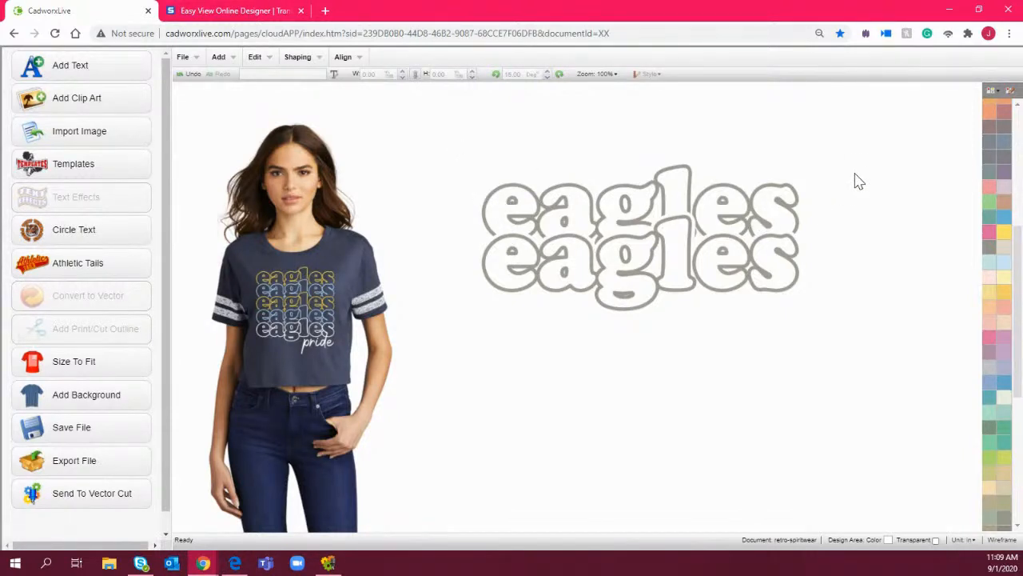
Duplicate the lower "eagles" text and place the copy below it as an overlapping third line
click(652, 292)
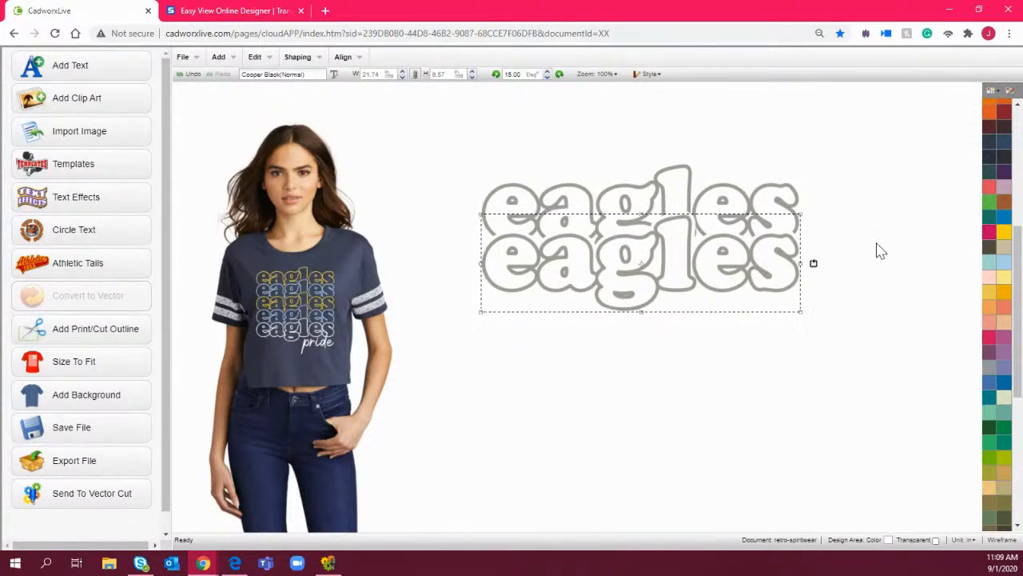
key(ctrl+d)
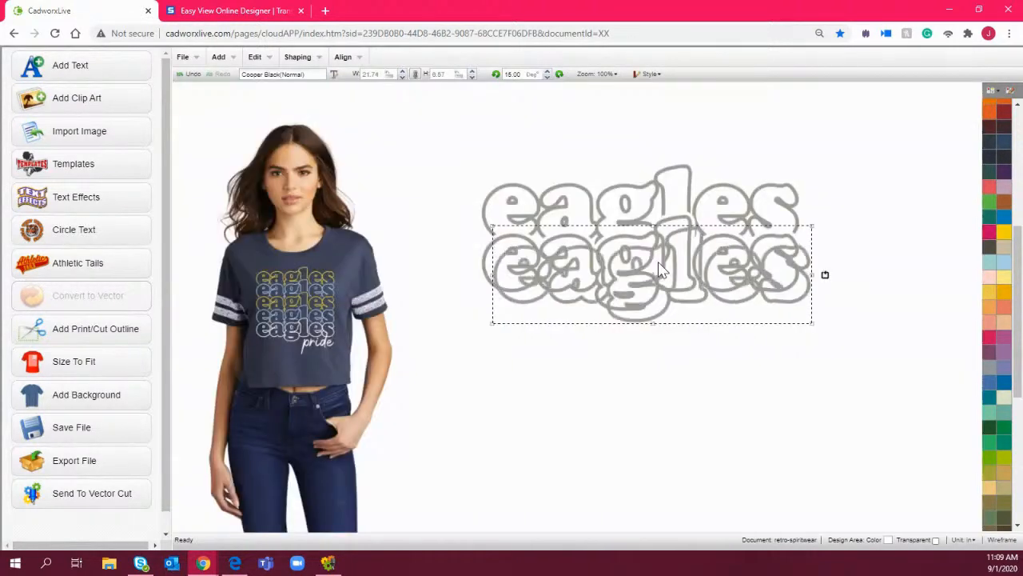
drag(629, 279, 617, 317)
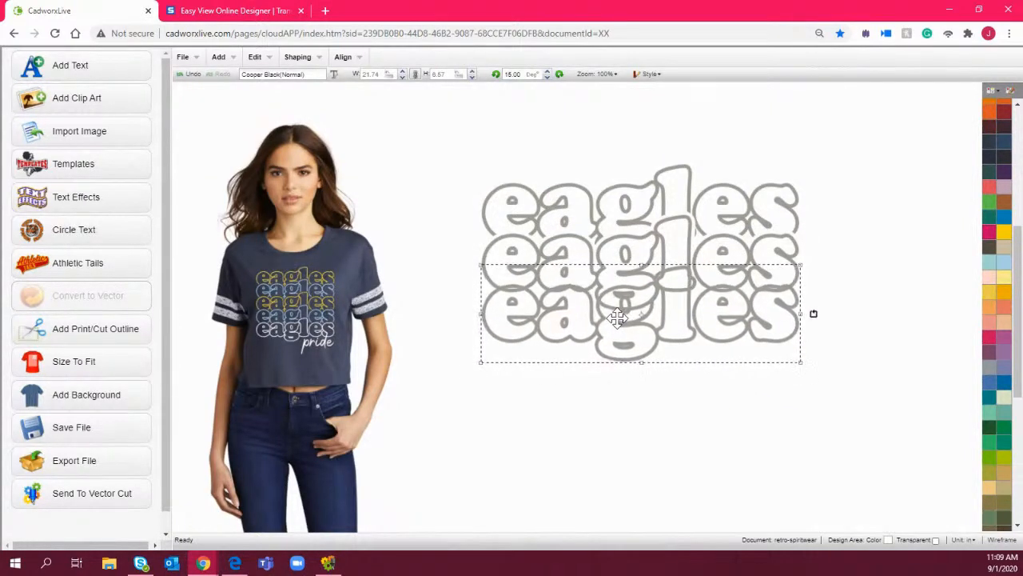
Align all three "eagles" lines to a common horizontal center
click(841, 400)
drag(845, 401, 389, 112)
click(344, 59)
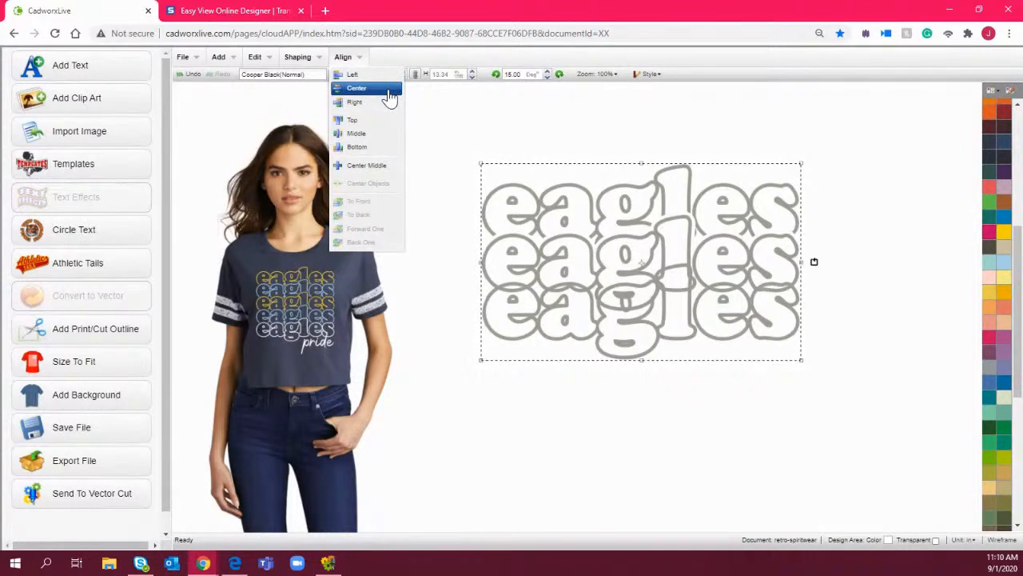
click(681, 413)
click(607, 269)
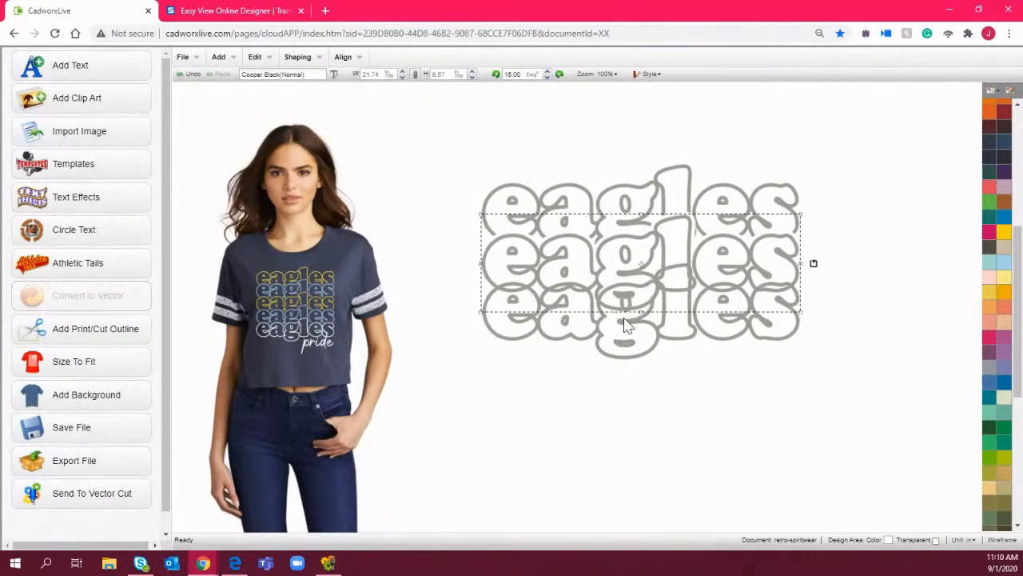
drag(864, 411, 443, 118)
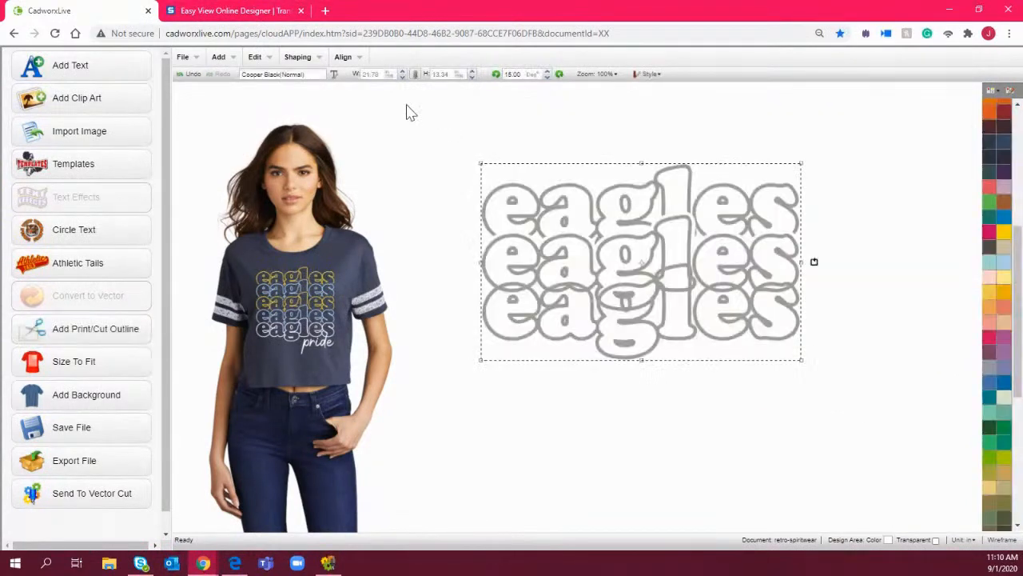
click(297, 58)
click(343, 57)
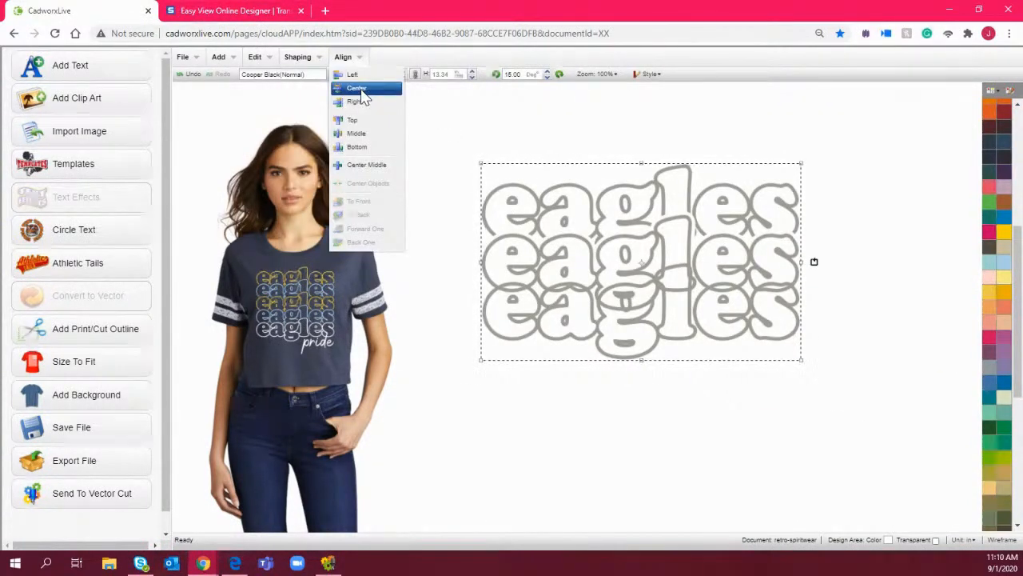
click(361, 93)
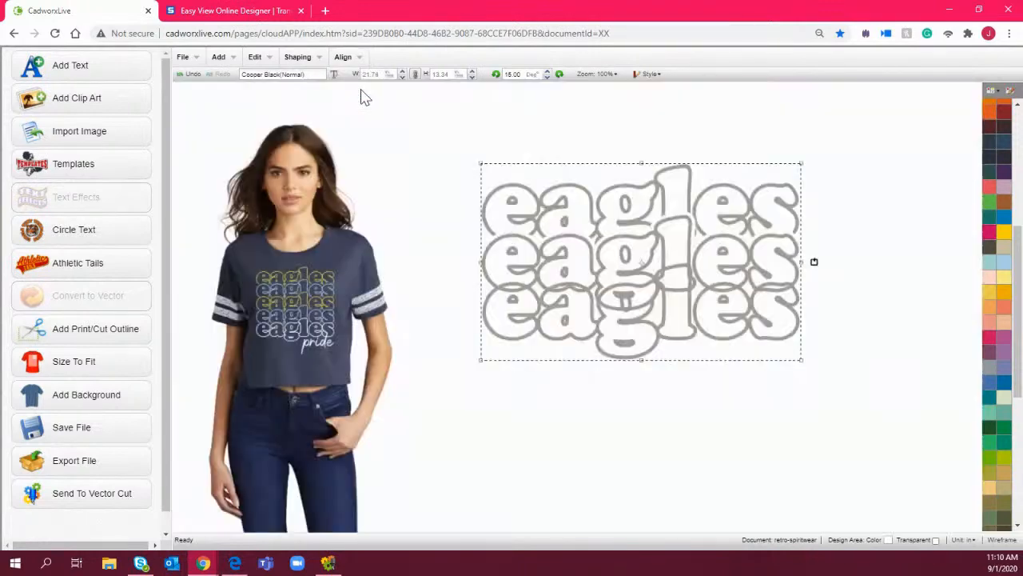
click(807, 448)
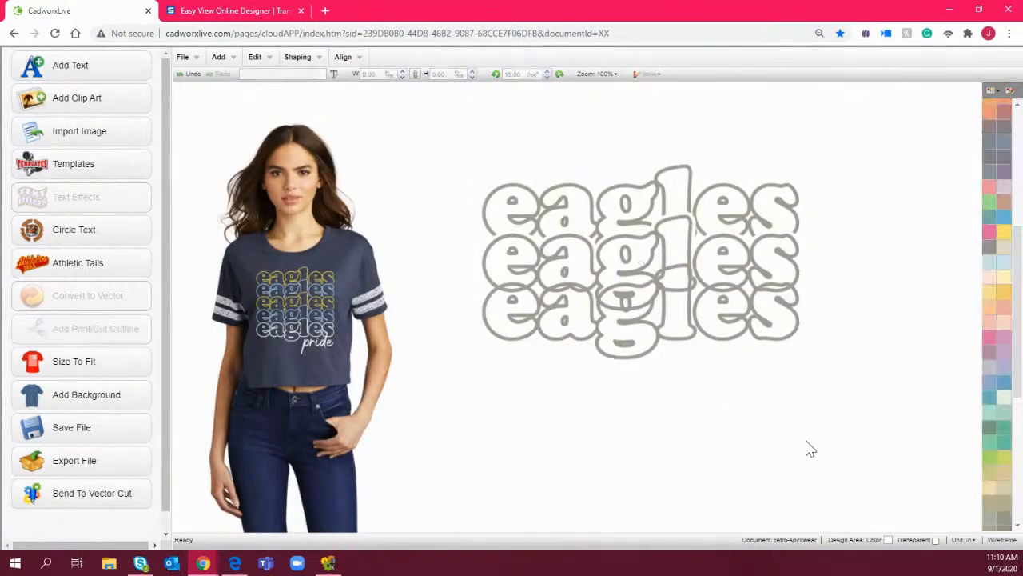
Add a second contour effect with a 0.10 offset to the bottom "eagles" text
click(626, 349)
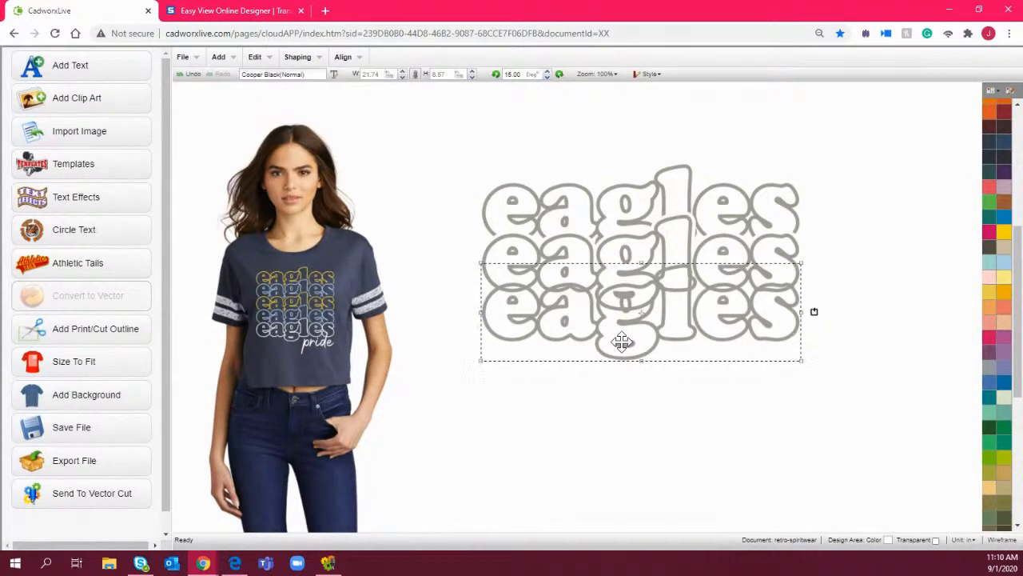
double_click(622, 342)
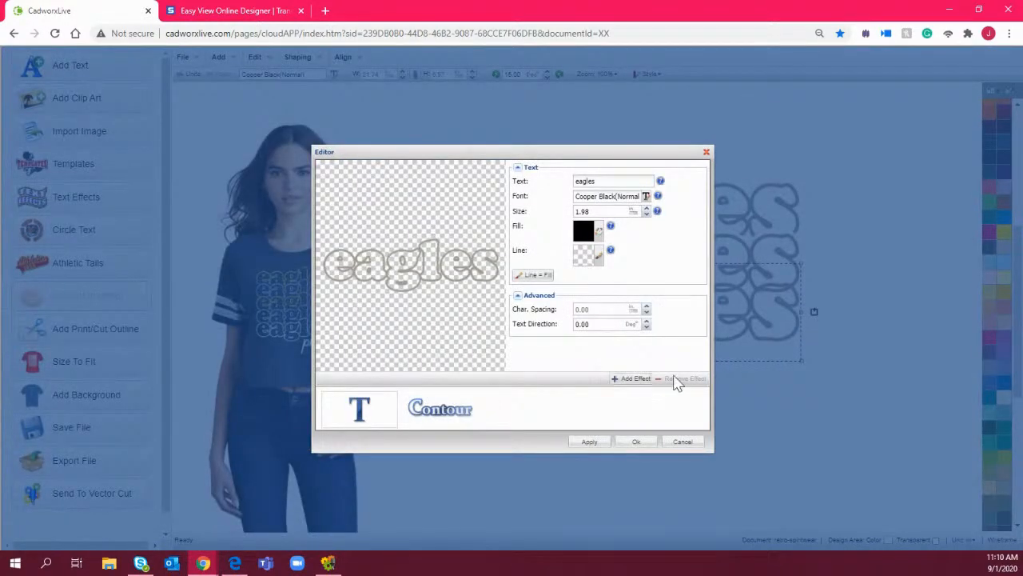
click(635, 382)
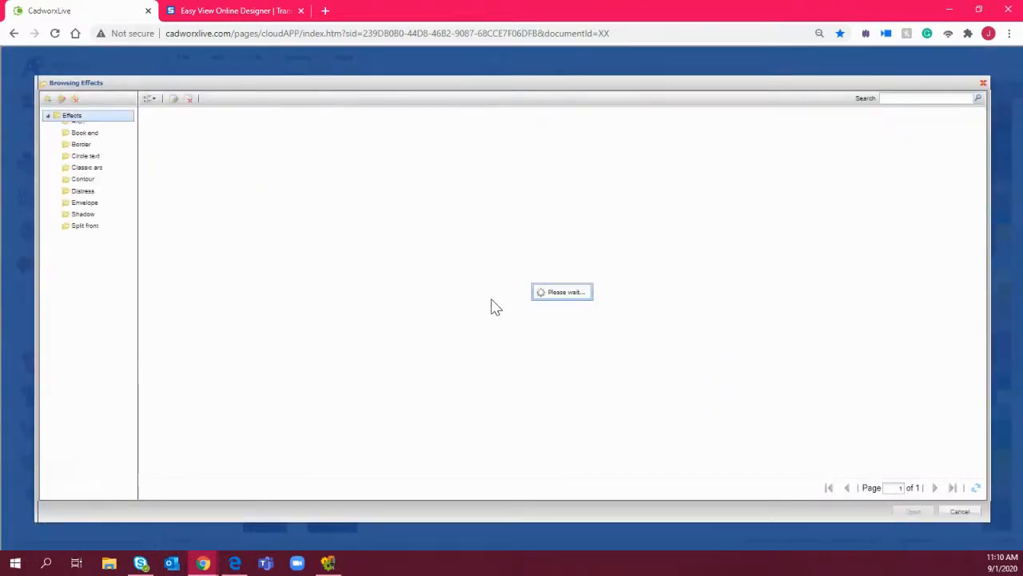
double_click(429, 264)
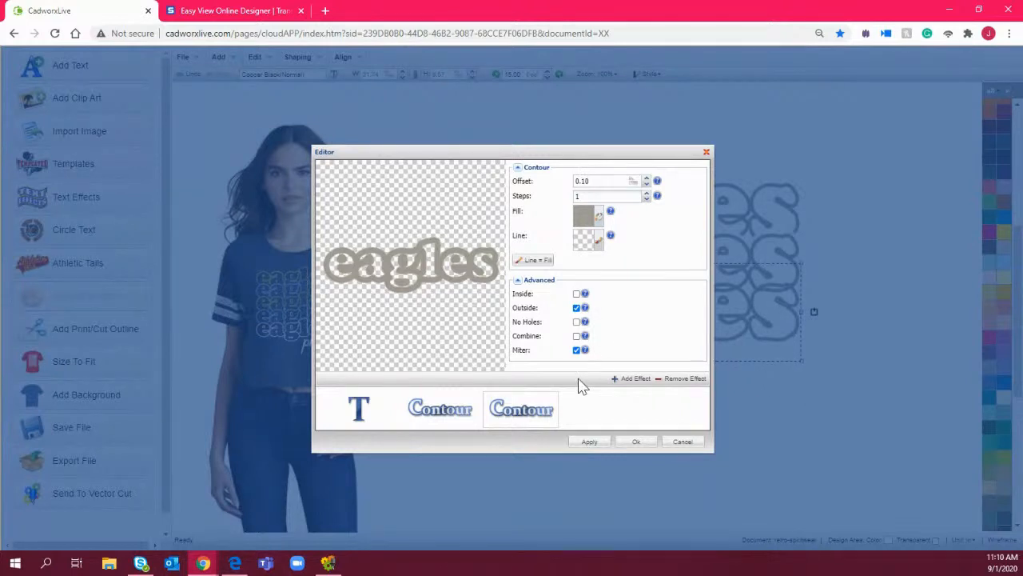
click(634, 444)
Nudge the thickened bottom text slightly downward and center-align it with the two lines above
click(728, 332)
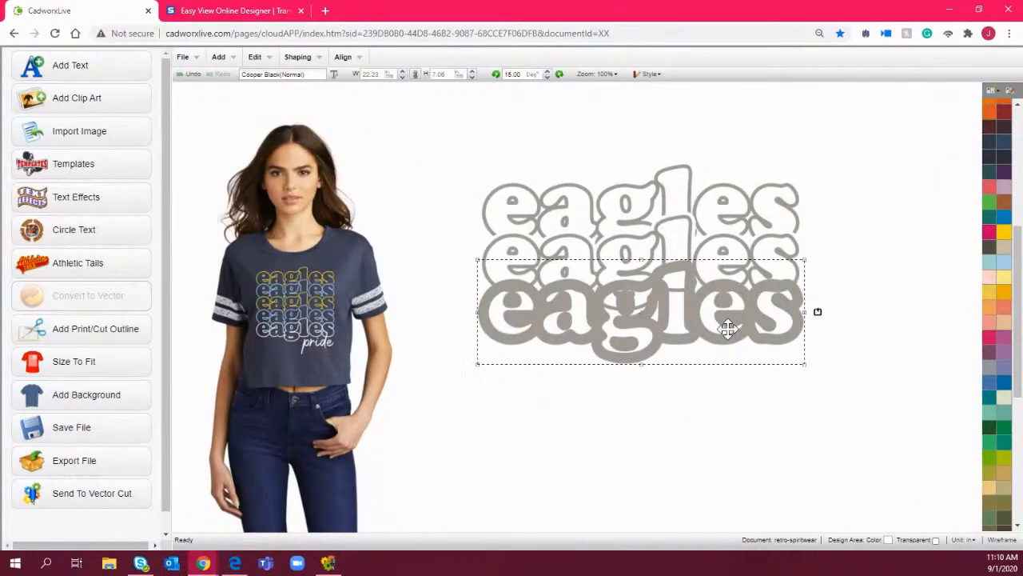
drag(728, 328, 727, 330)
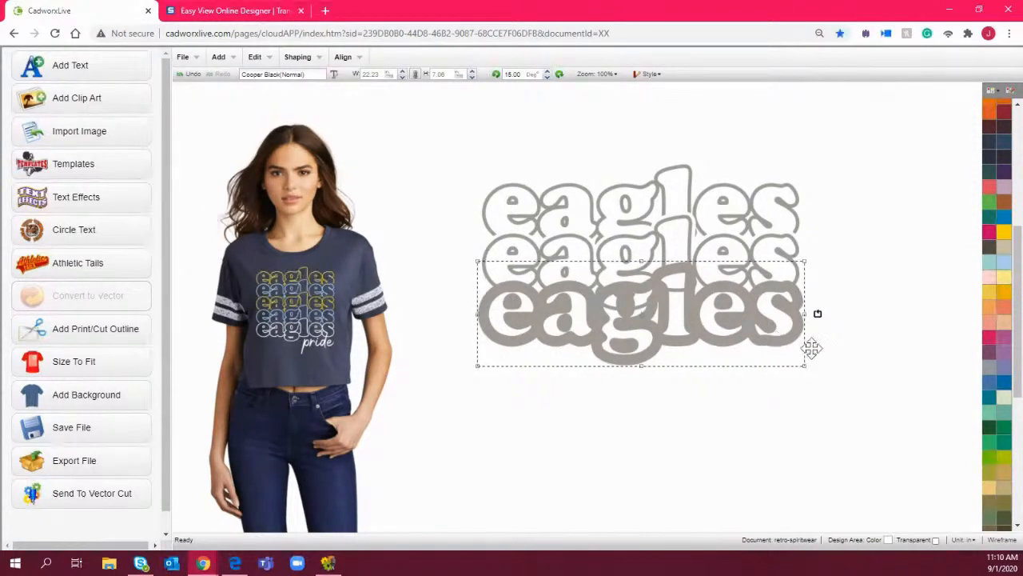
click(863, 393)
drag(864, 393, 402, 130)
click(343, 74)
click(364, 97)
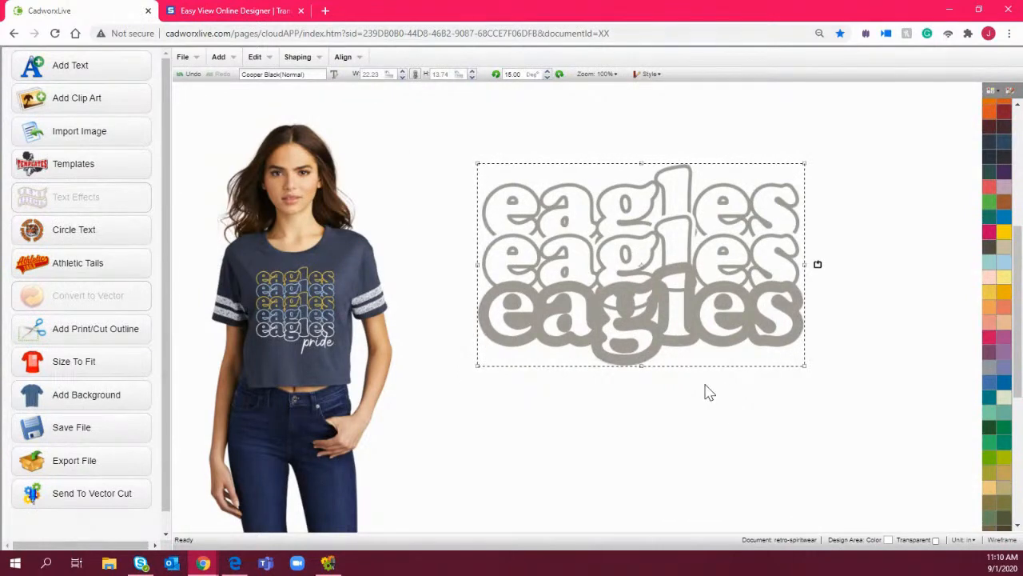
Cut the thickened bottom text out of the middle "eagles" outline with Back Minus Front
drag(932, 436, 460, 213)
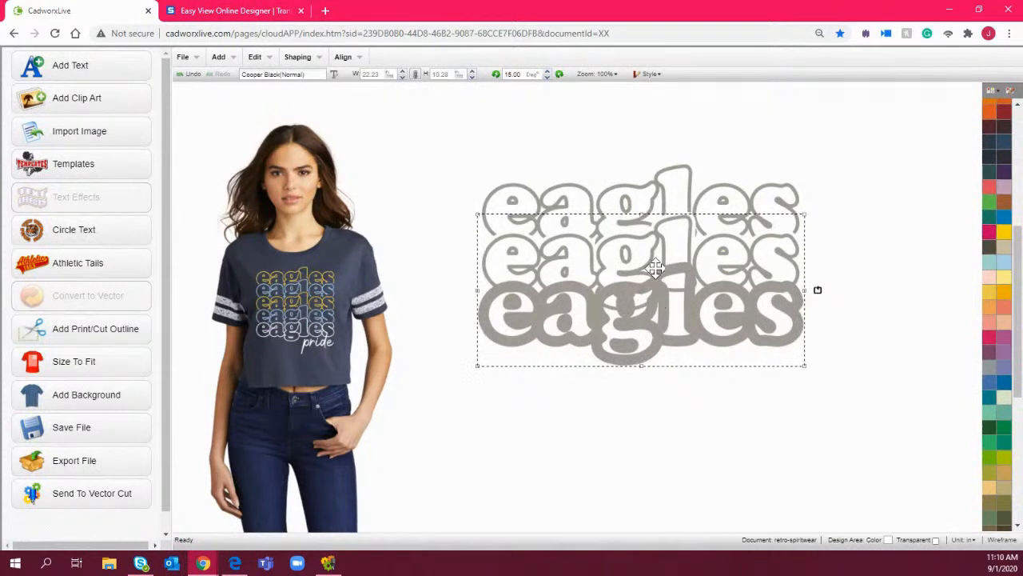
click(305, 60)
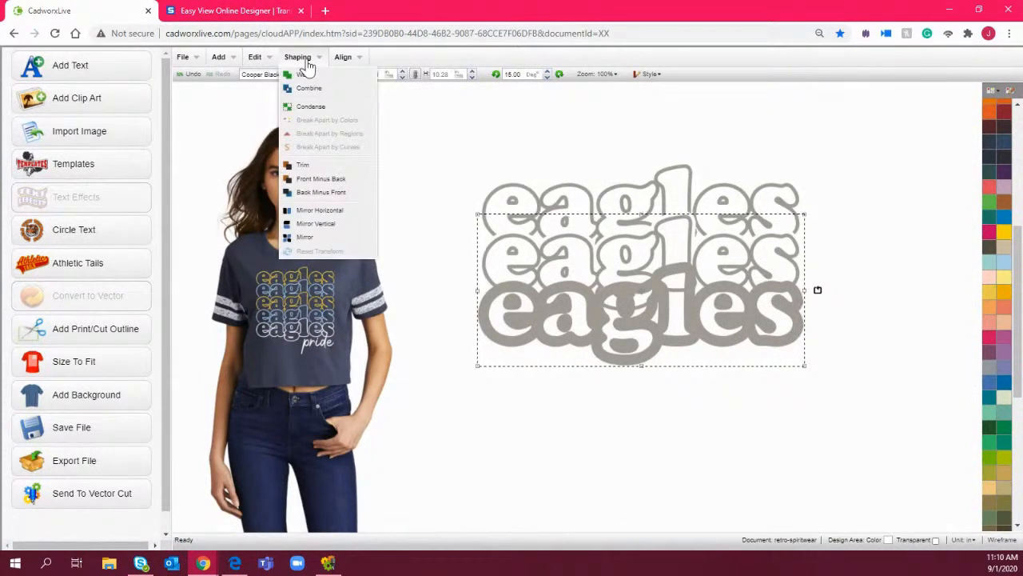
click(319, 193)
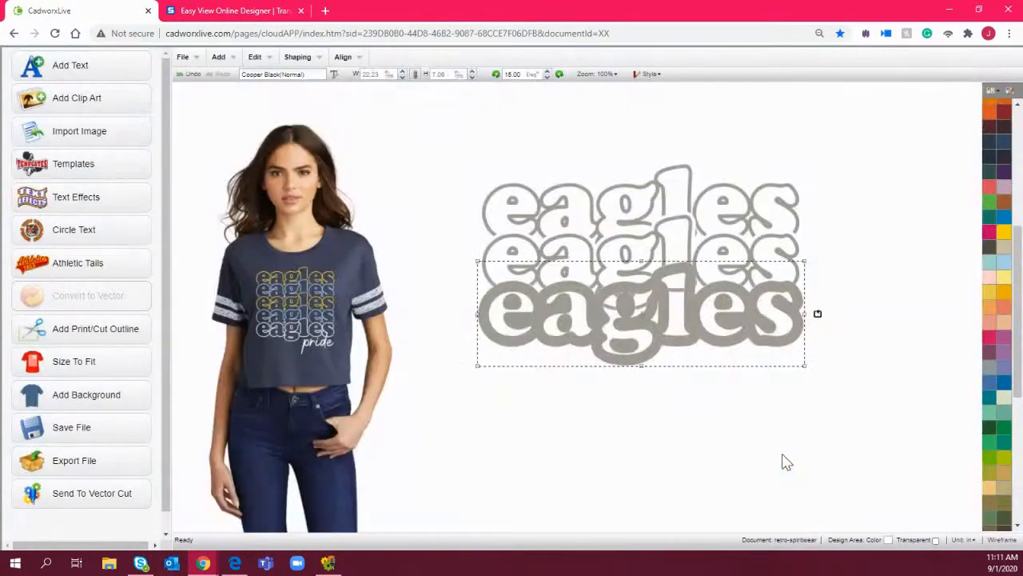
Break the trimmed middle "eagles" outline apart by regions
click(890, 316)
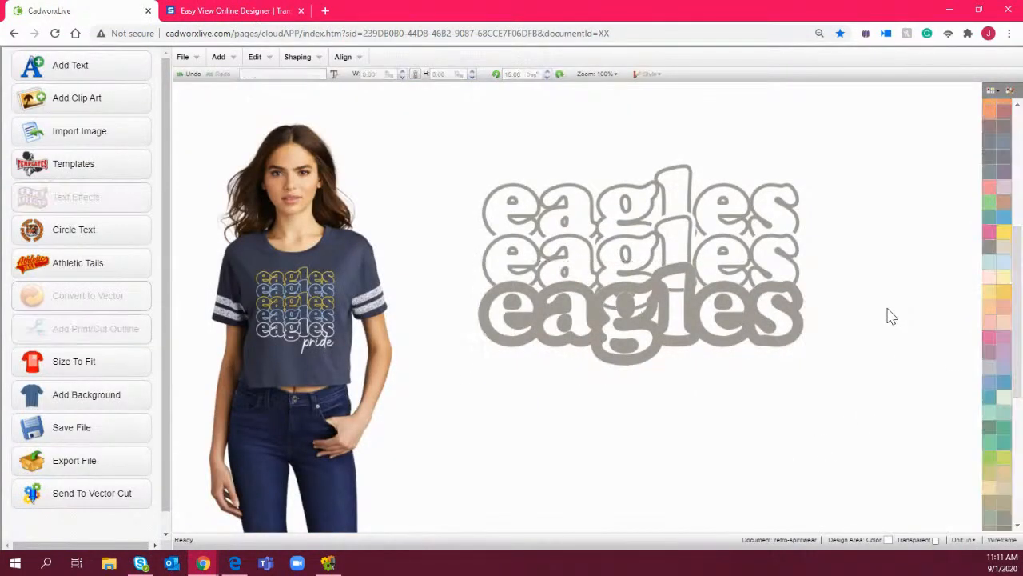
click(737, 333)
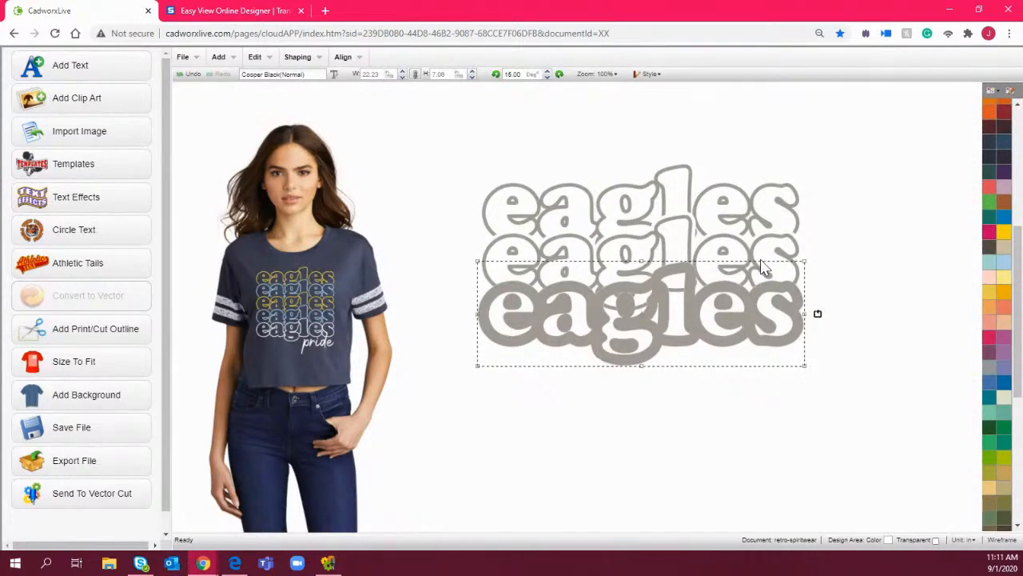
click(729, 253)
click(298, 57)
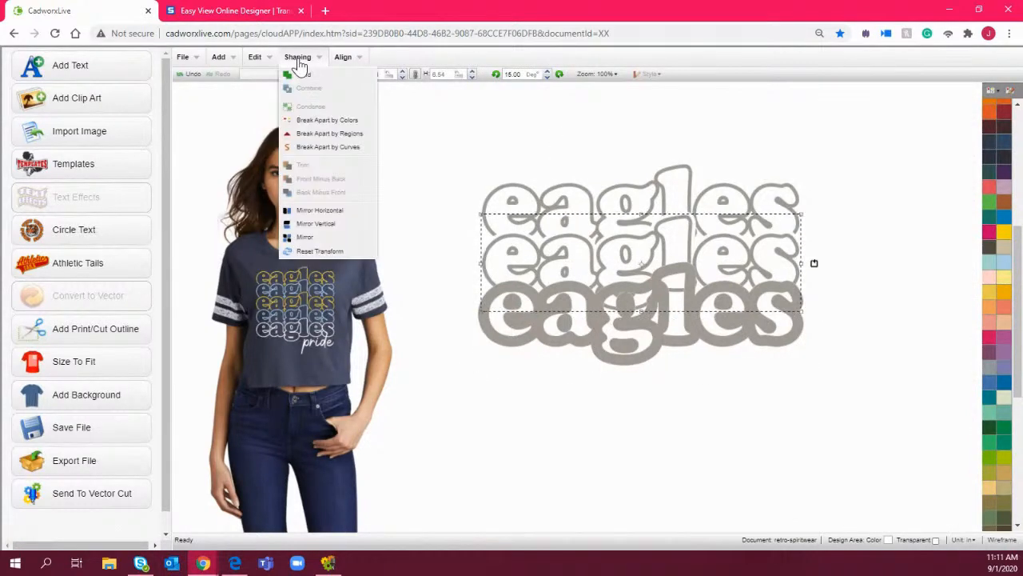
click(352, 136)
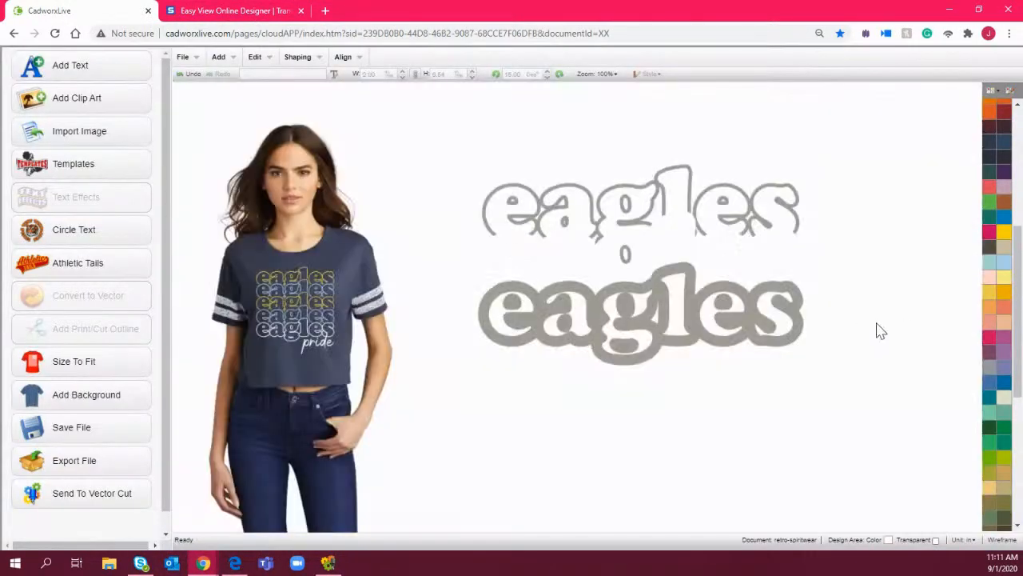
Delete the middle line's leftover fragments inside the bottom "eagles" text and remove the bottom text's second contour effect
drag(908, 345, 421, 285)
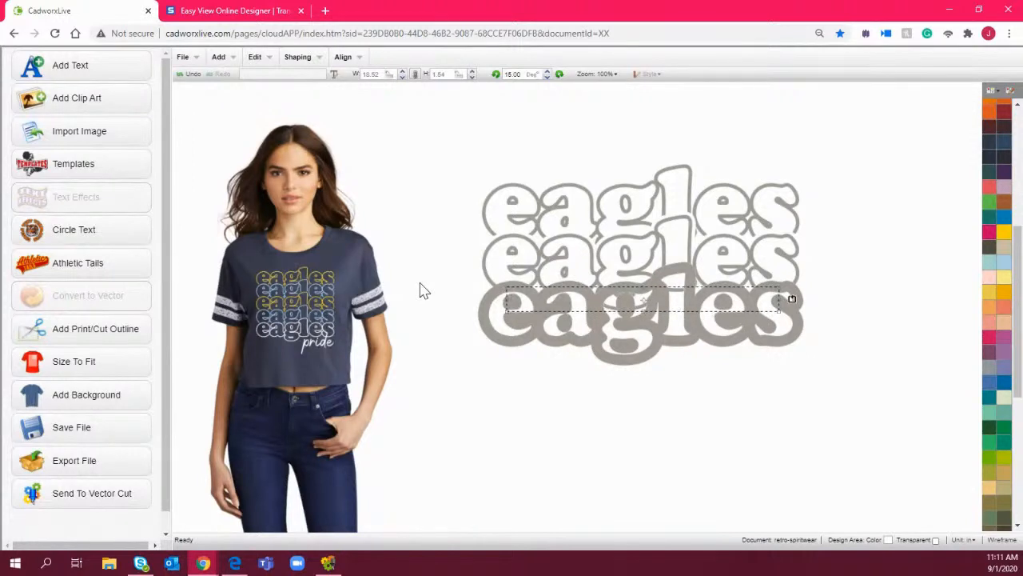
click(424, 290)
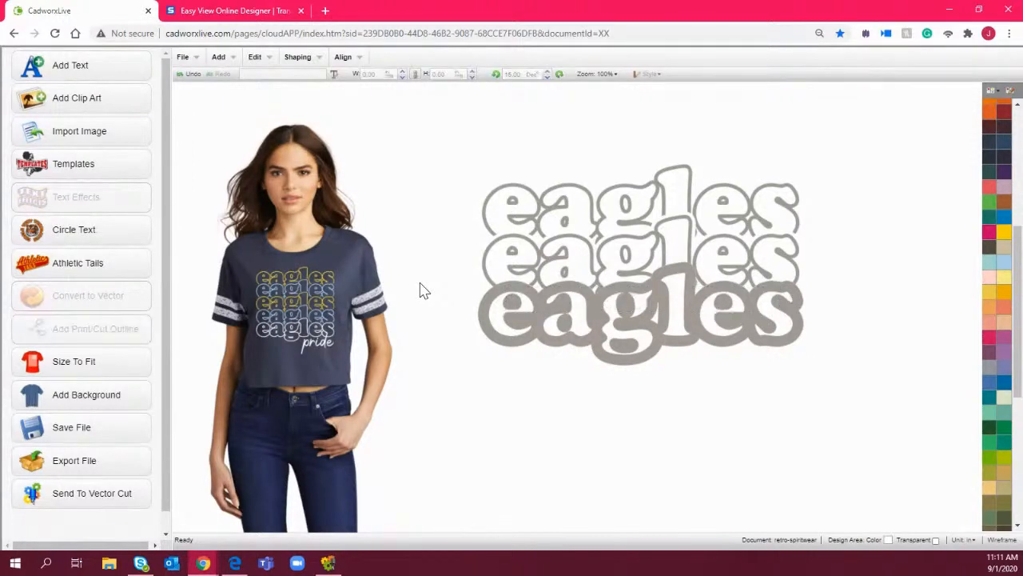
double_click(655, 329)
click(535, 417)
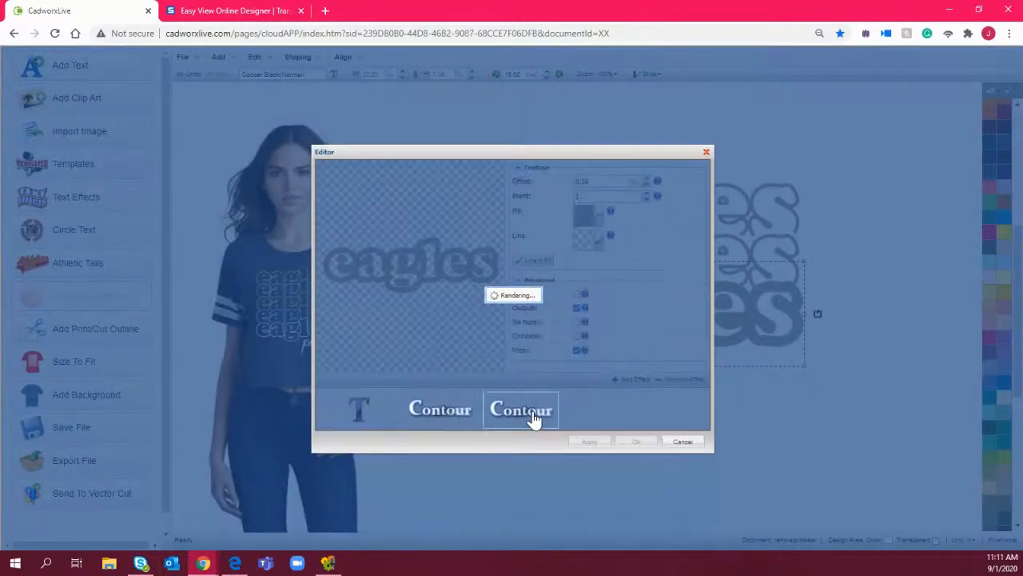
click(683, 379)
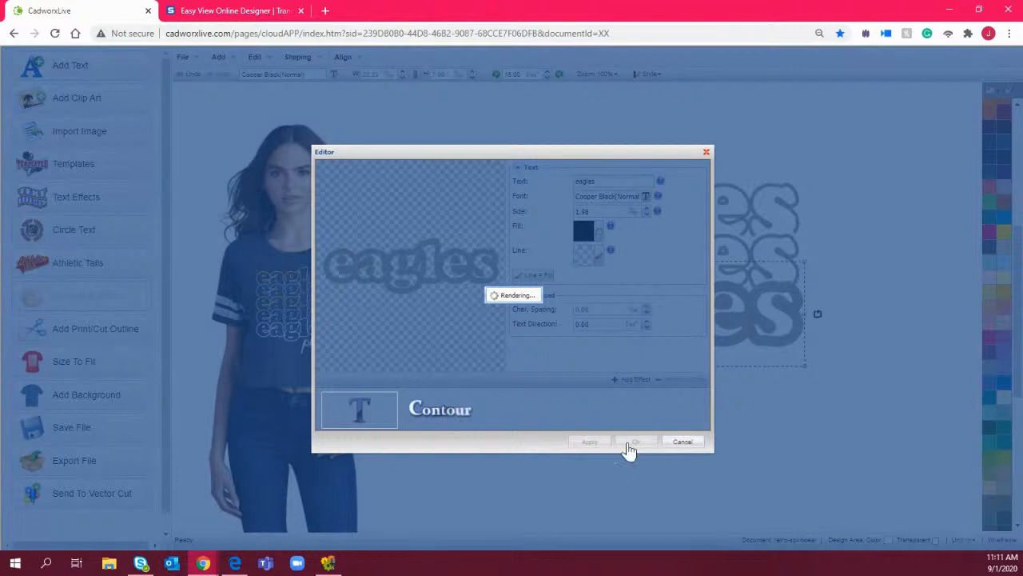
click(631, 443)
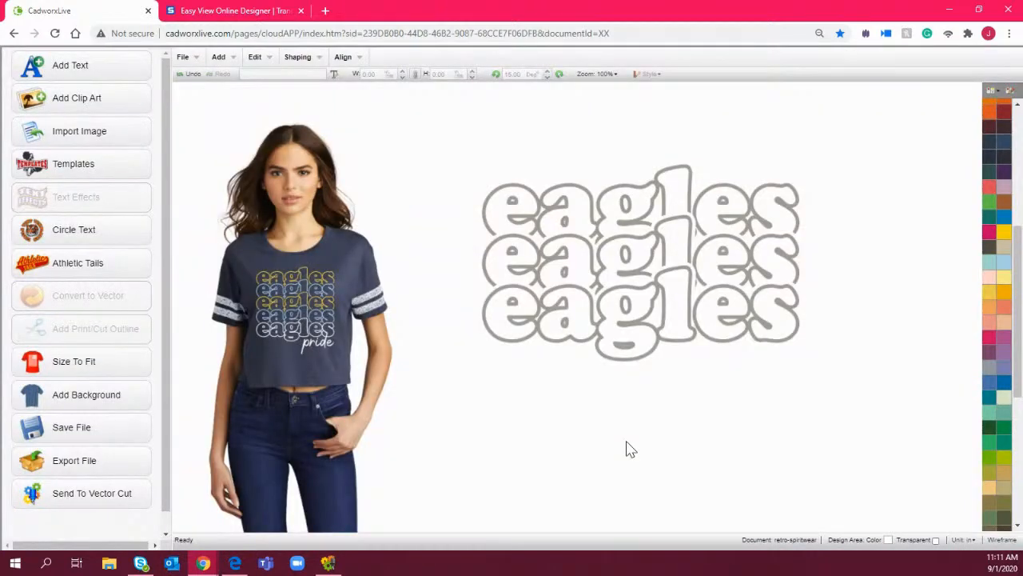
Copy the third "eagles" line, paste it, and place the copy directly below as a fourth line, overlapping the third
drag(872, 415, 454, 262)
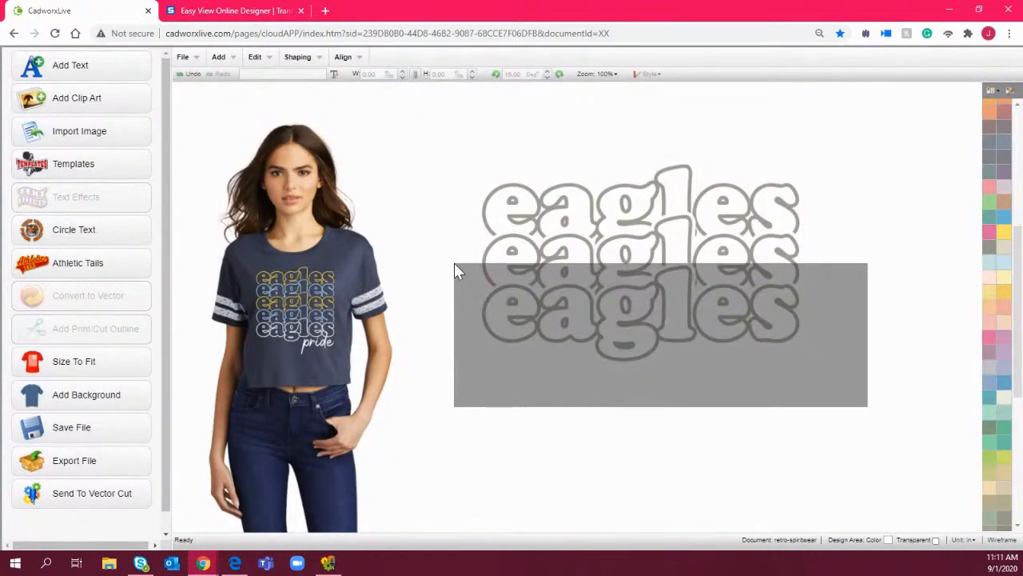
key(ctrl+v)
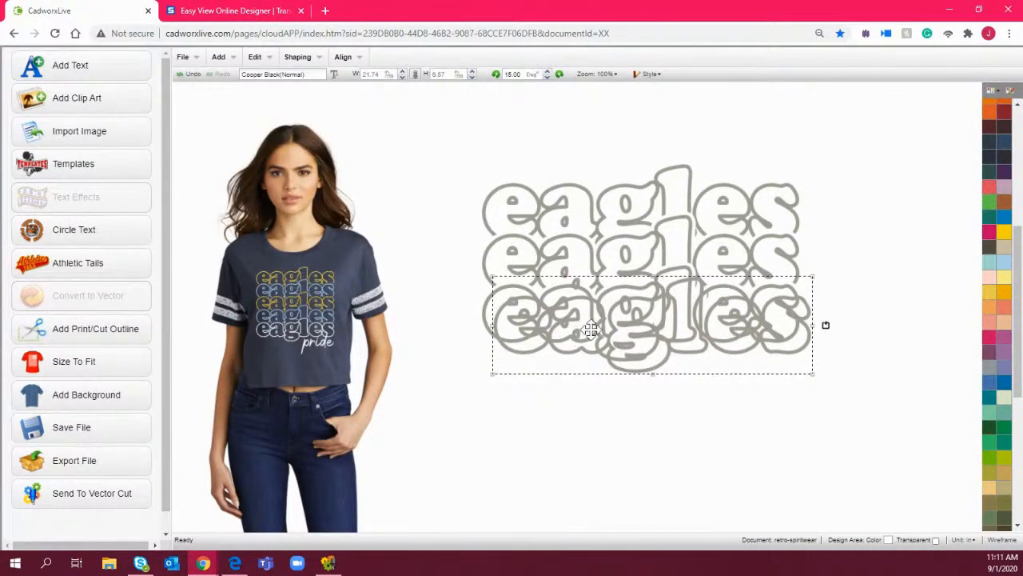
drag(658, 324, 647, 359)
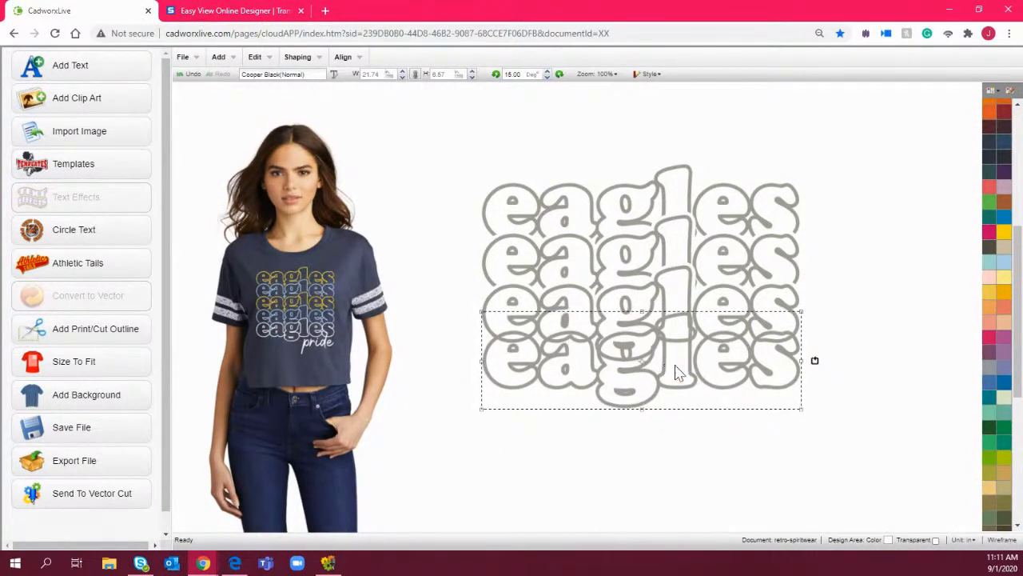
Add a second contour to the fourth "eagles" line using the Small Contour effect
double_click(675, 365)
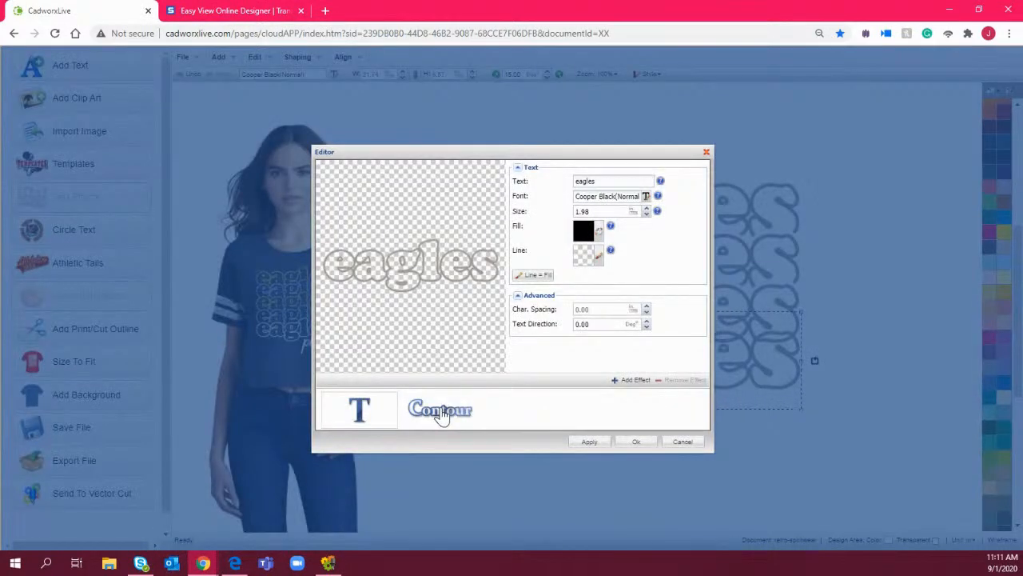
click(442, 412)
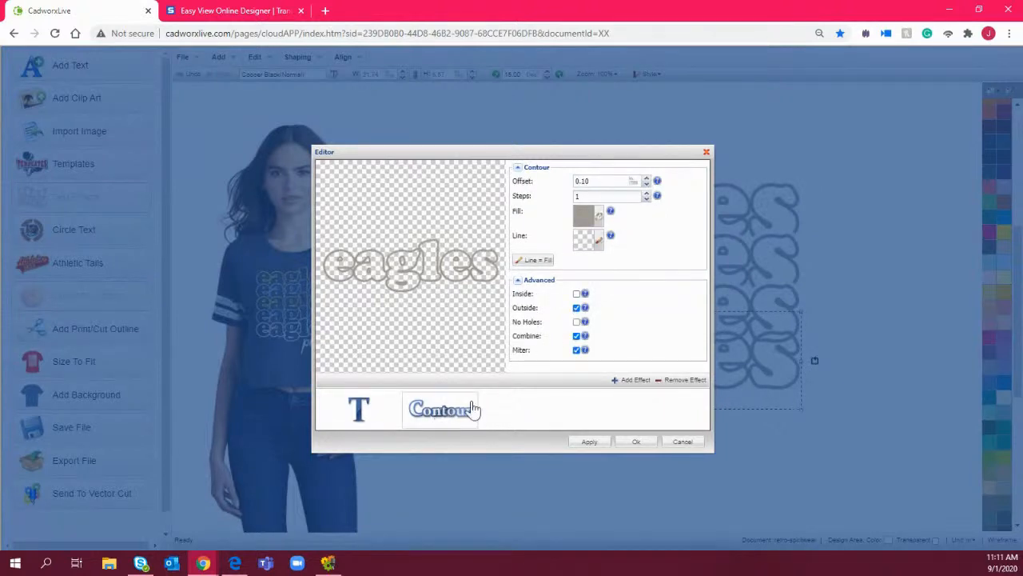
click(635, 380)
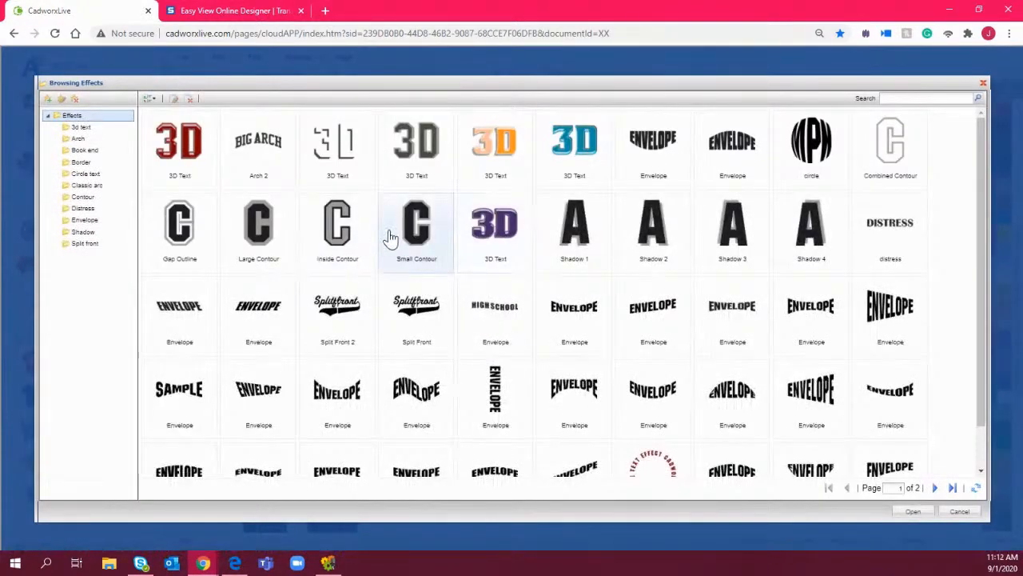
double_click(439, 238)
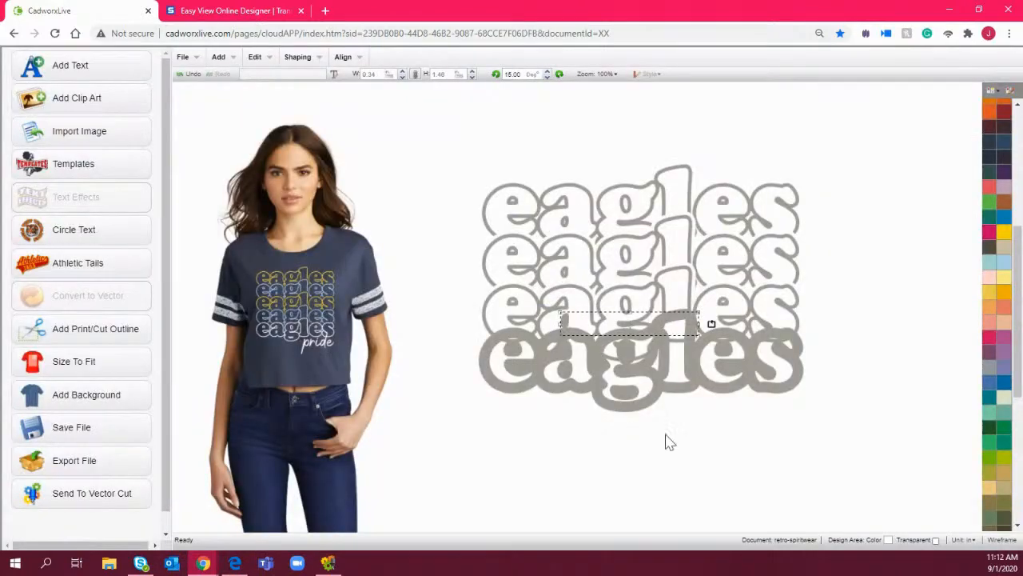
click(806, 435)
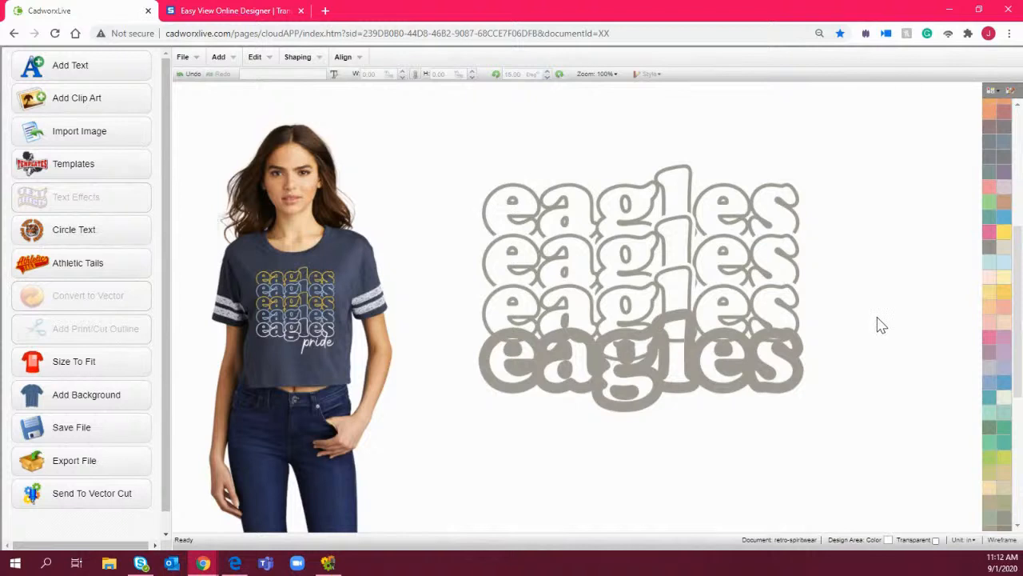
Condense the second "eagles" line's pieces, and do the same for the third line
drag(875, 325, 772, 327)
drag(854, 315, 425, 196)
click(302, 64)
click(331, 108)
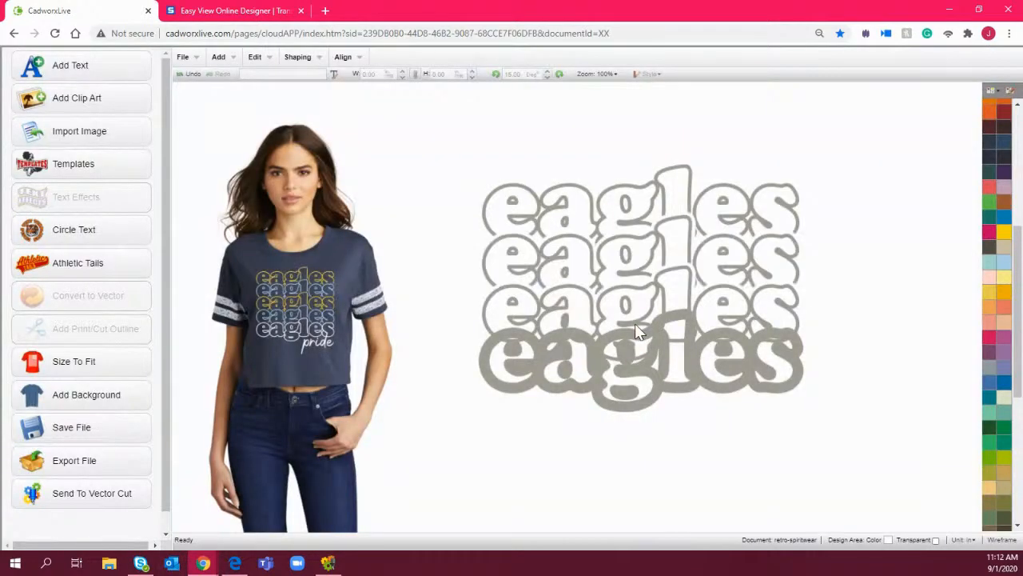
drag(857, 366, 434, 272)
click(297, 56)
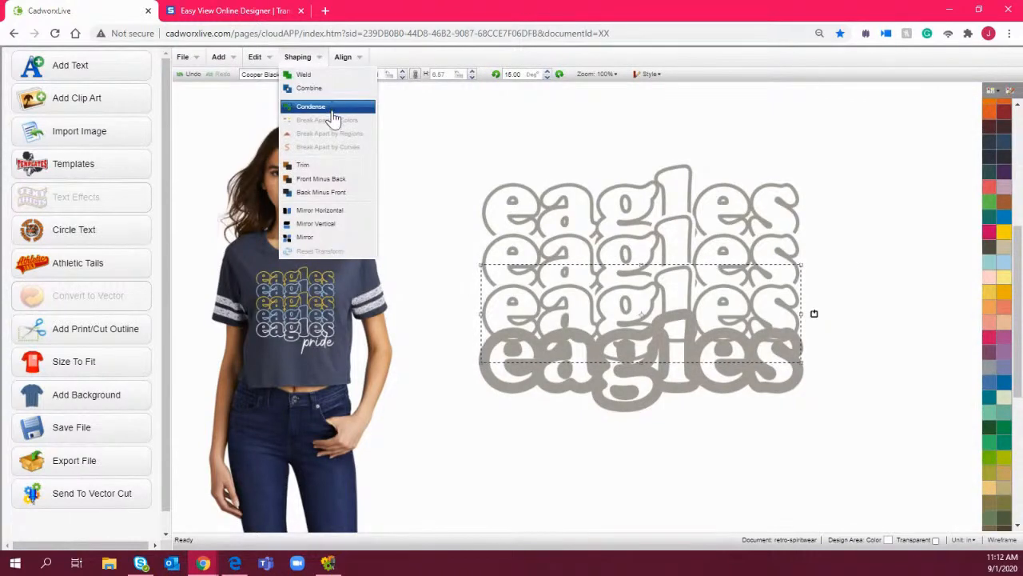
click(331, 110)
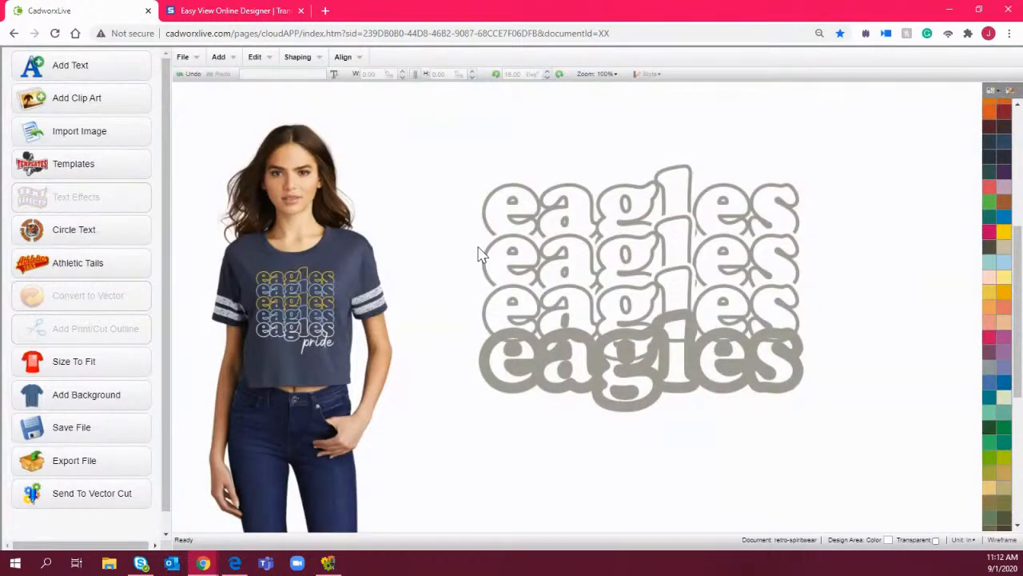
click(685, 382)
drag(701, 385, 698, 386)
double_click(698, 386)
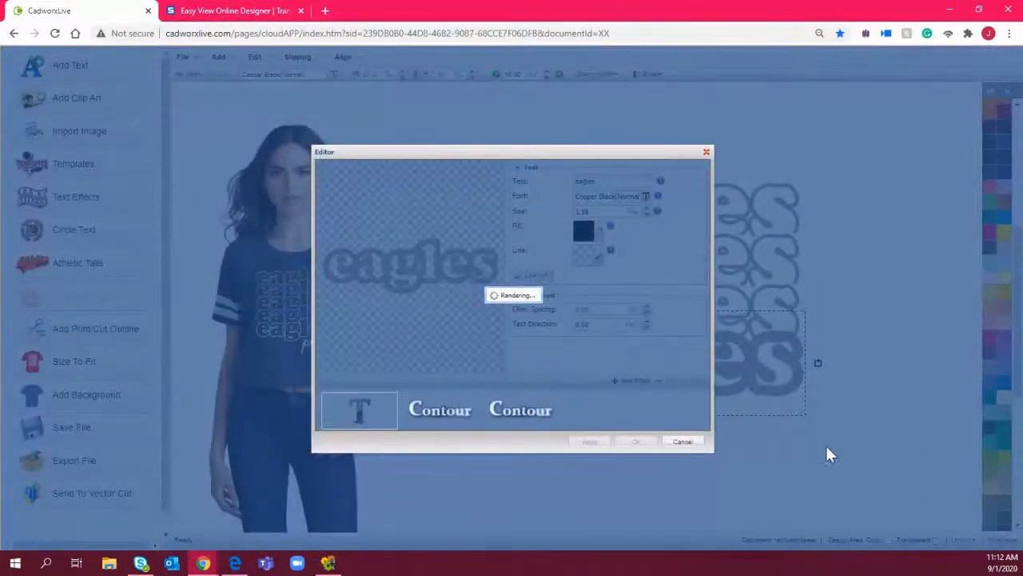
click(683, 442)
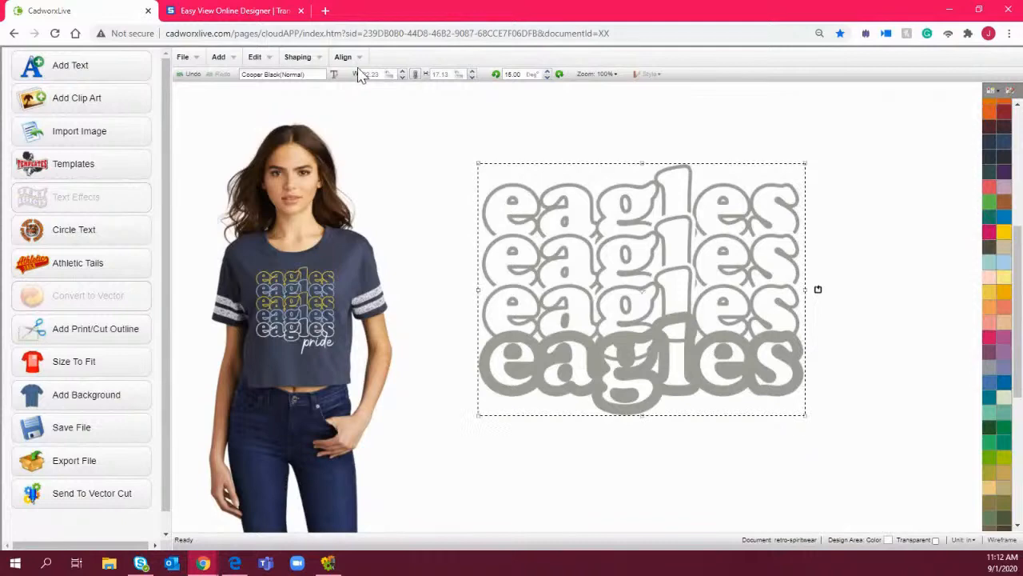
Center-align the four "eagles" lines with one another
click(346, 57)
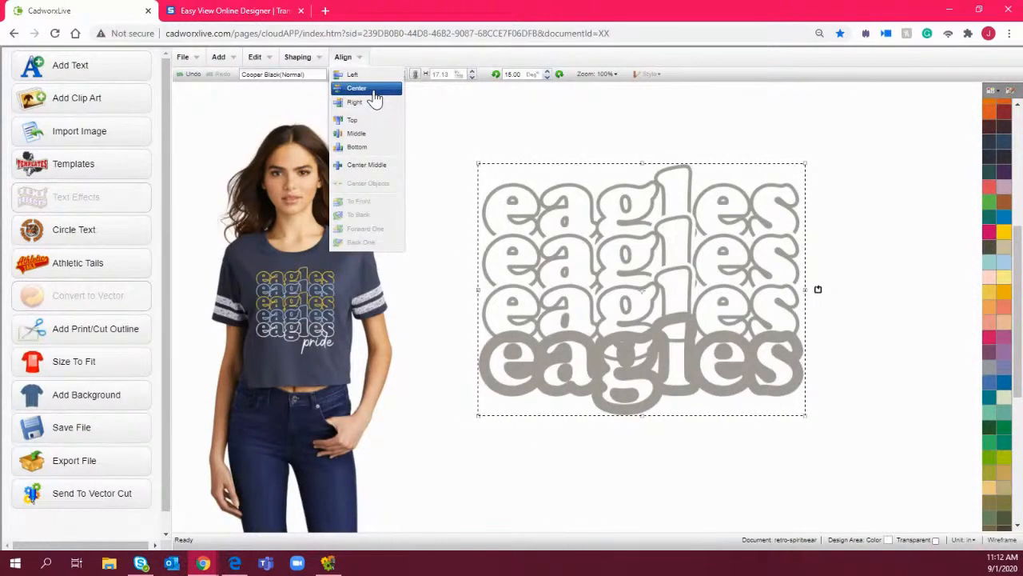
click(375, 94)
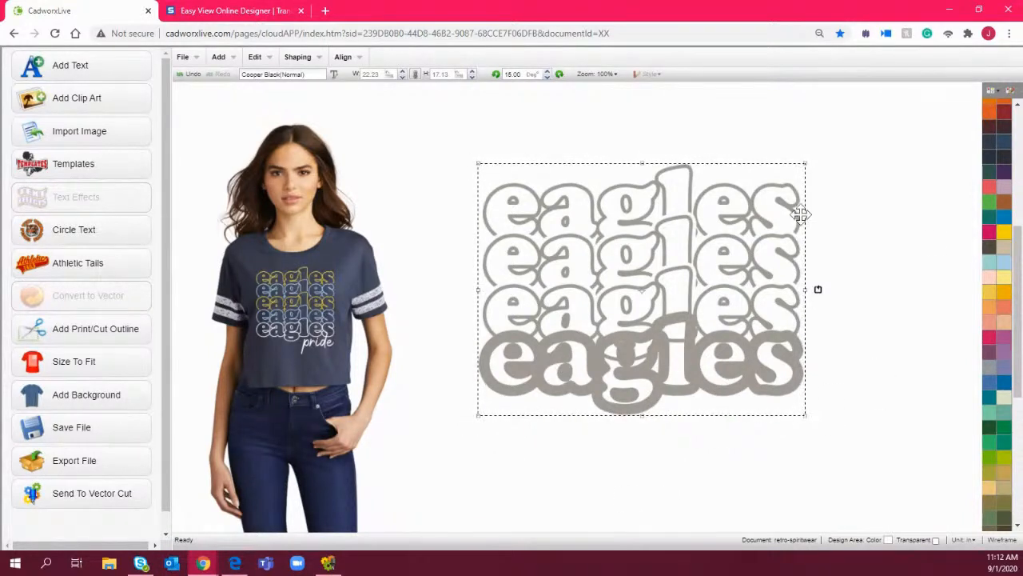
click(859, 229)
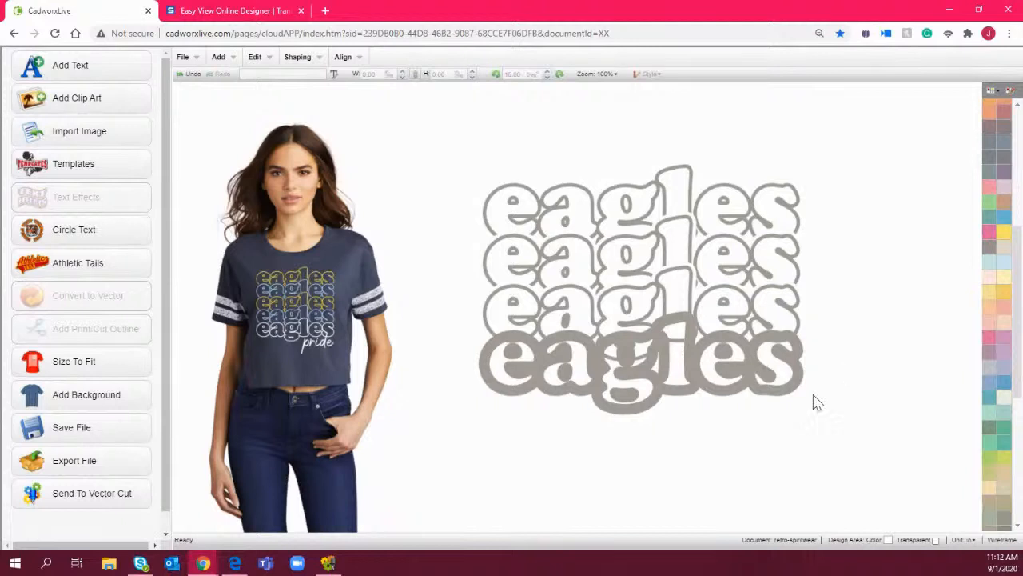
Try to cut the thickened bottom text out of the third "eagles" line with Back Minus Front
drag(861, 423, 429, 270)
click(302, 56)
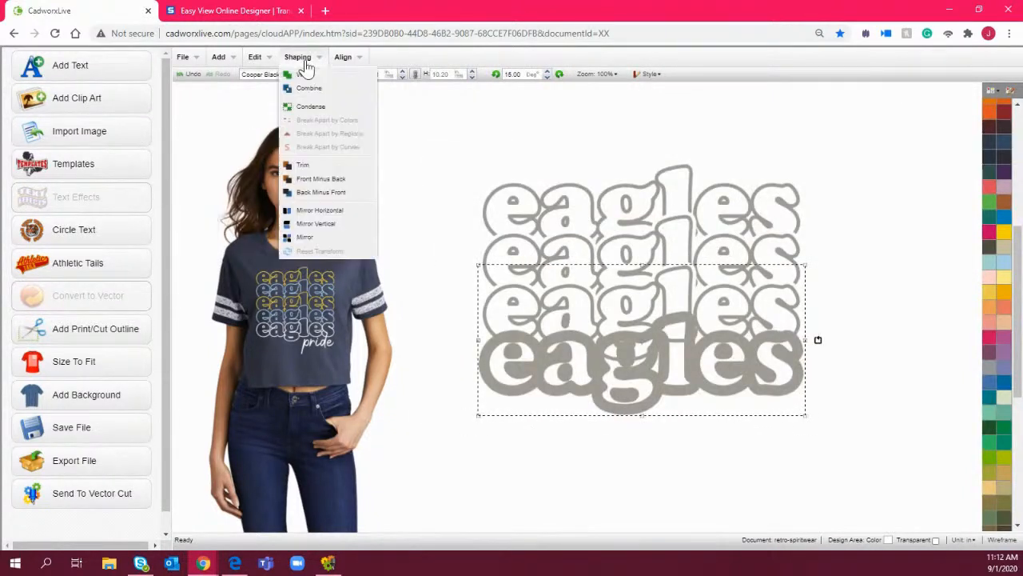
click(340, 194)
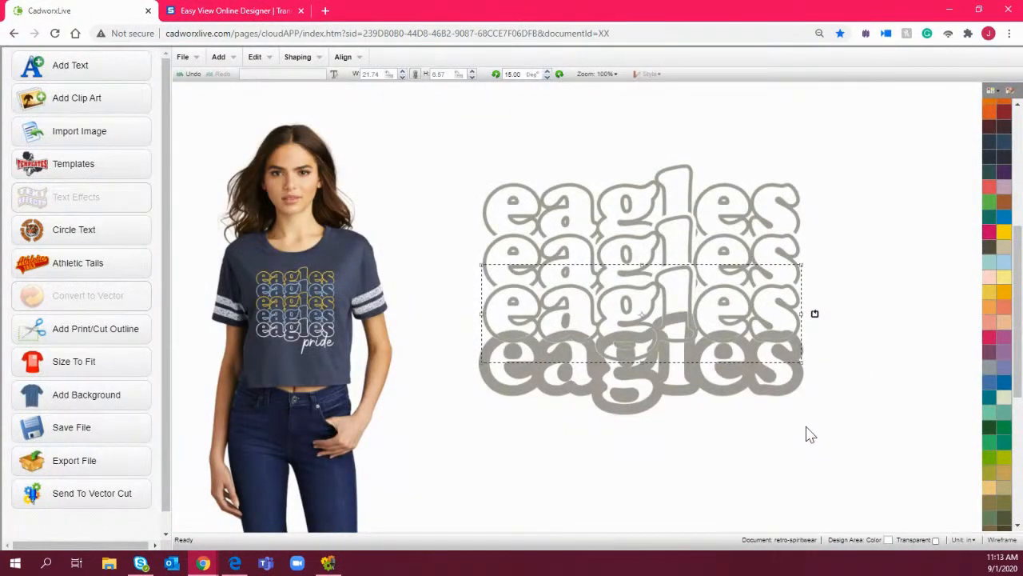
click(188, 74)
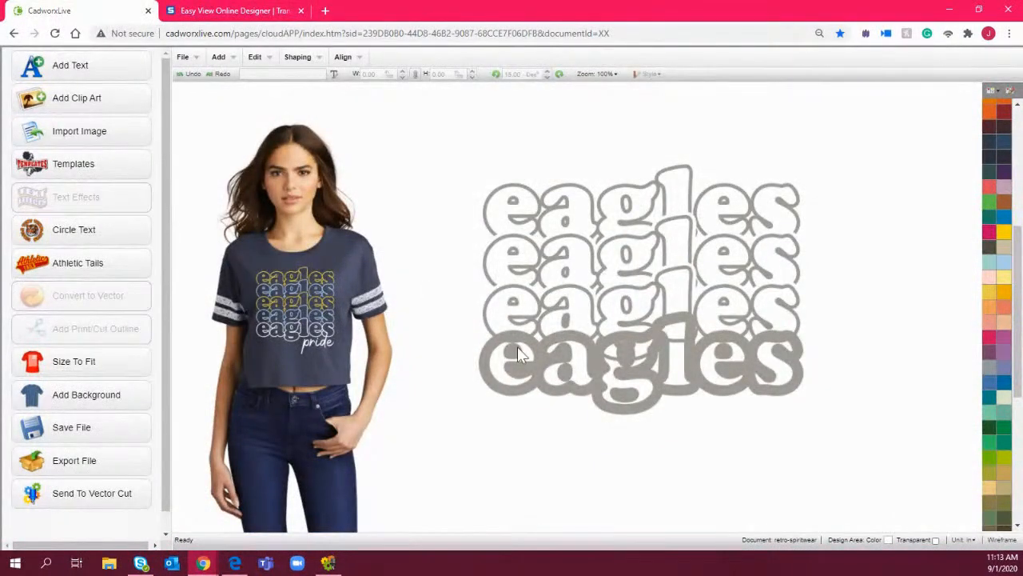
Bring the thickened bottom "eagles" text to the front of the stacking order
double_click(517, 354)
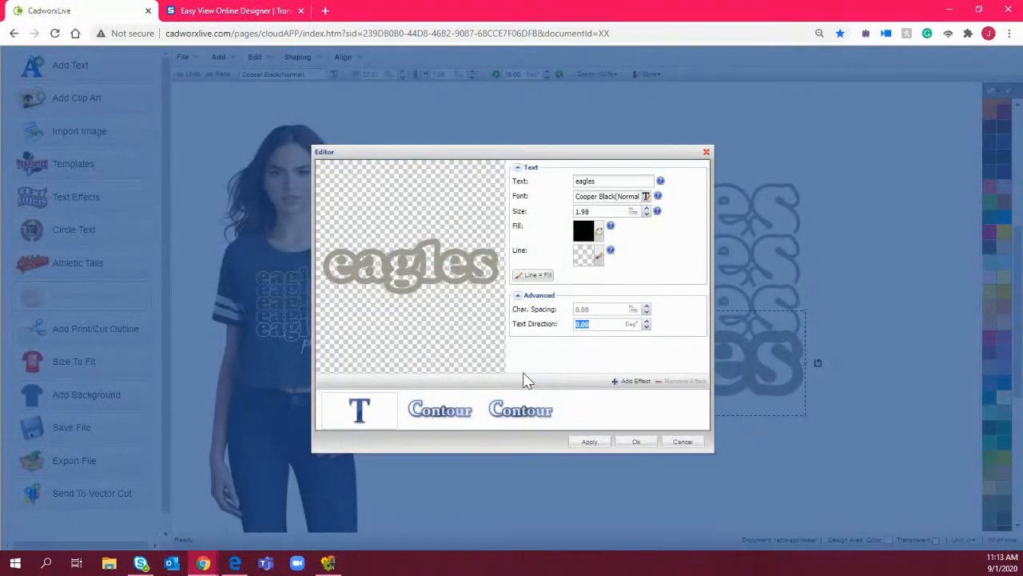
click(700, 443)
right_click(668, 390)
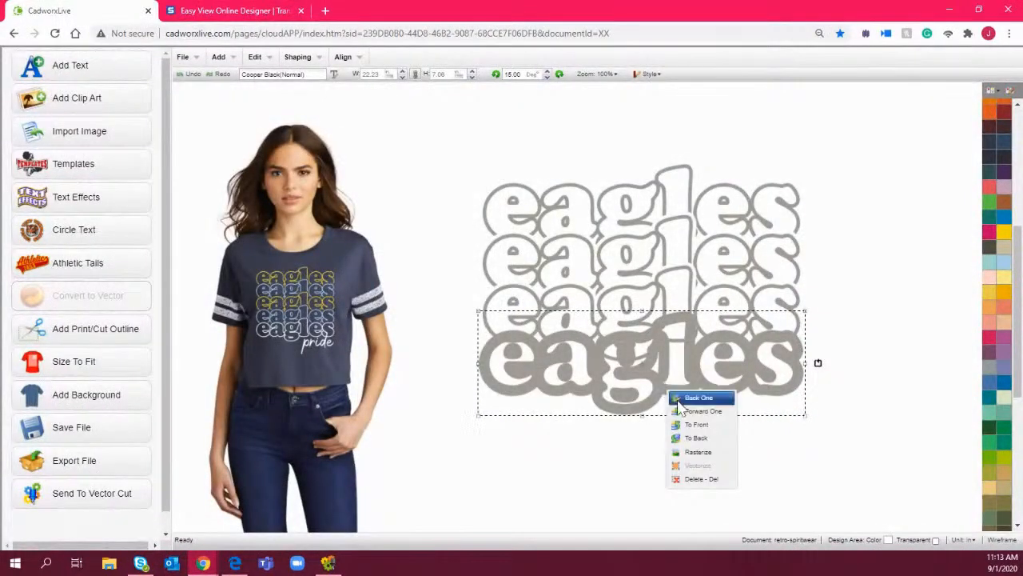
click(715, 428)
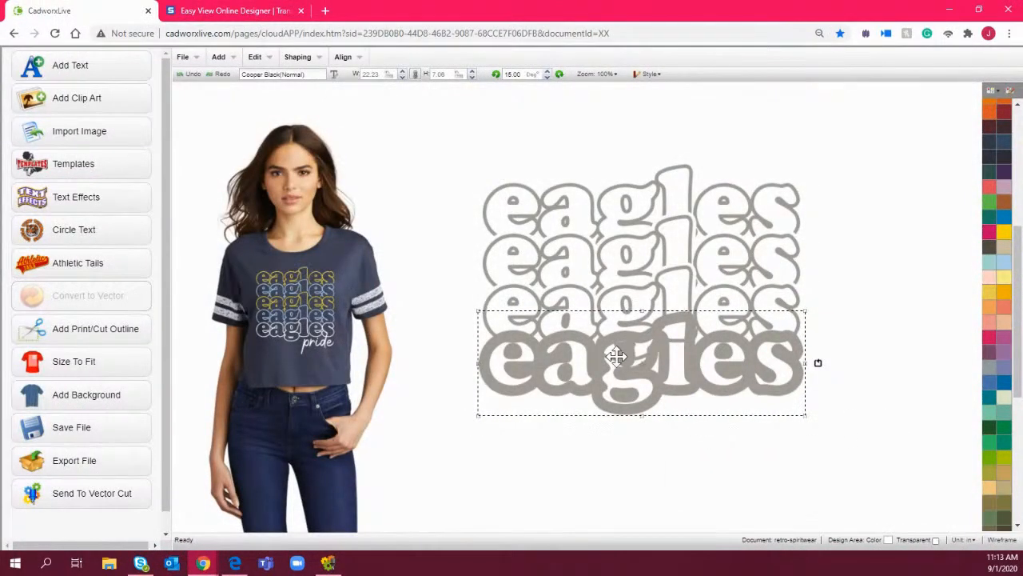
right_click(575, 365)
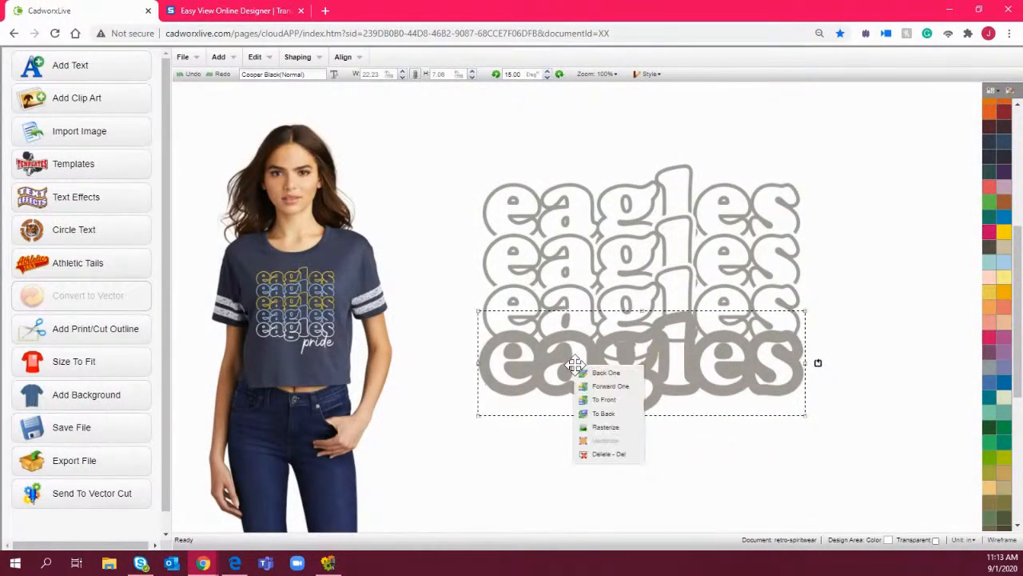
click(634, 404)
Cut the thickened bottom text out of the third "eagles" line using Back Minus Front
drag(895, 455, 443, 260)
click(298, 56)
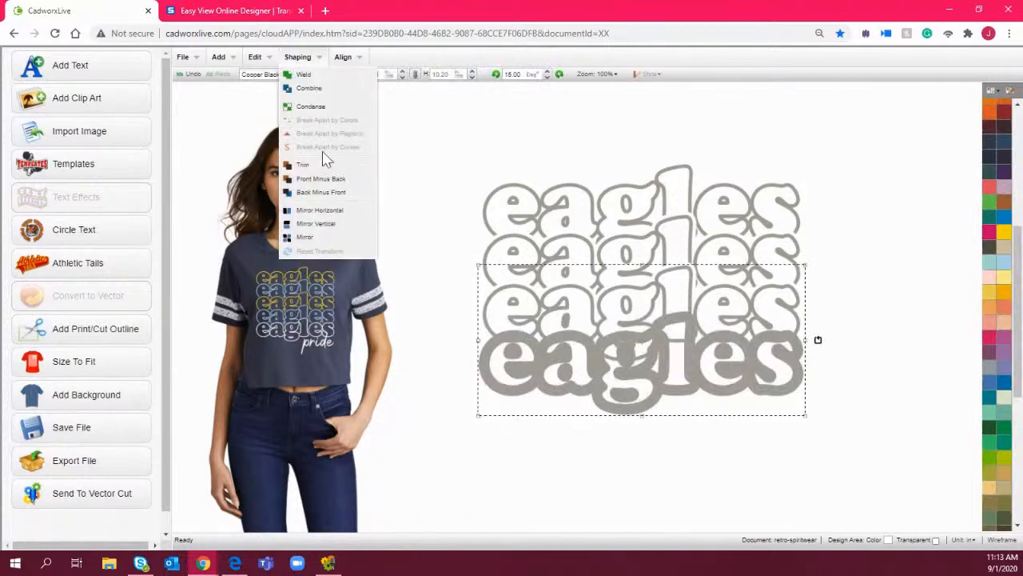
click(324, 202)
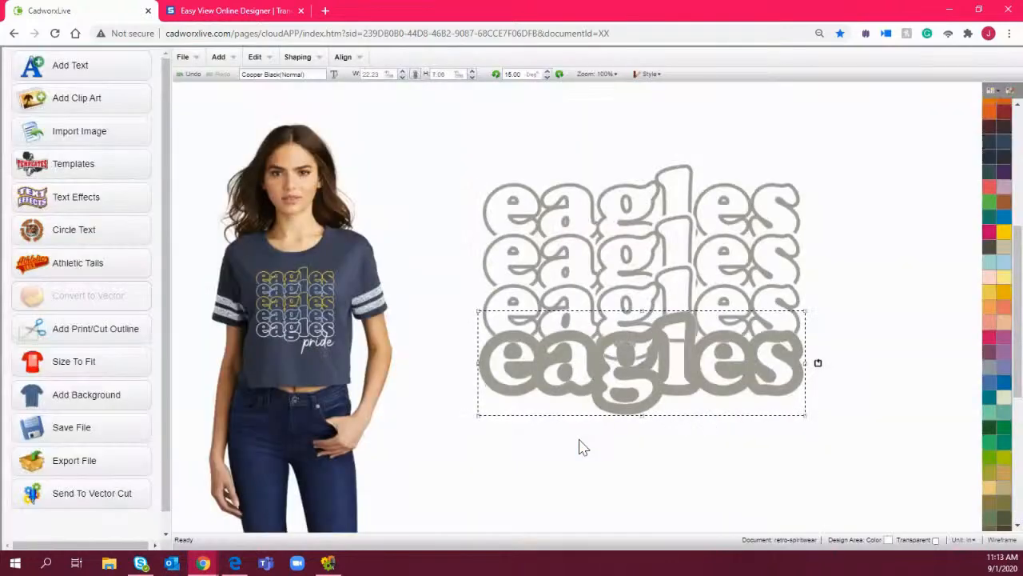
click(784, 409)
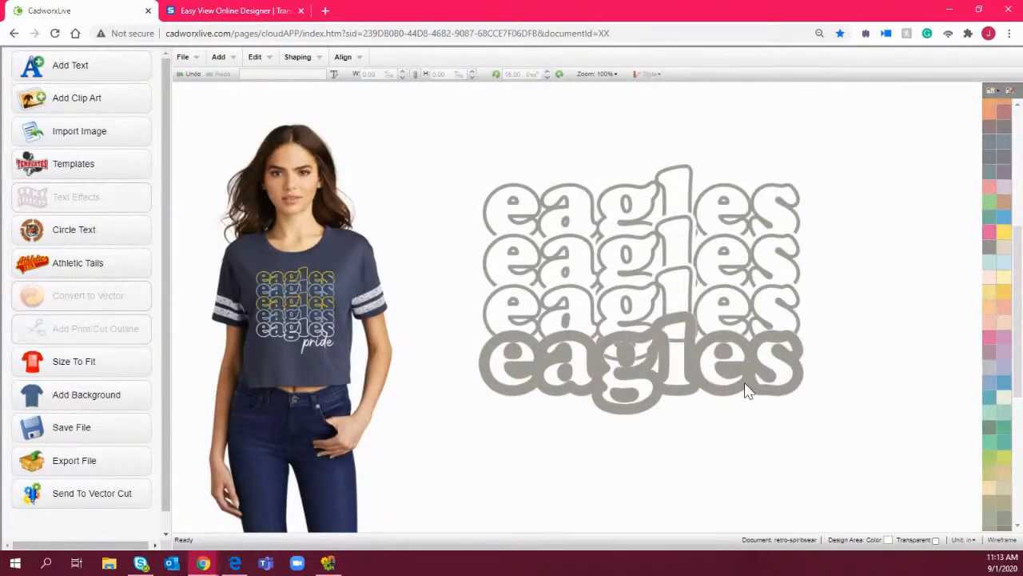
Break the trimmed third "eagles" line apart by regions and delete the fragments left inside the thickened bottom text
click(766, 311)
click(298, 57)
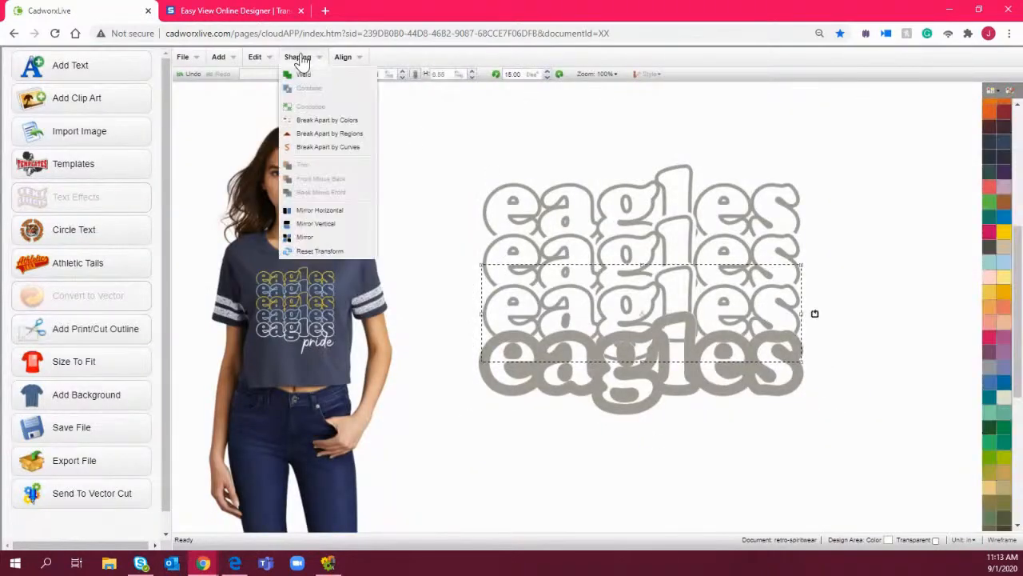
click(348, 124)
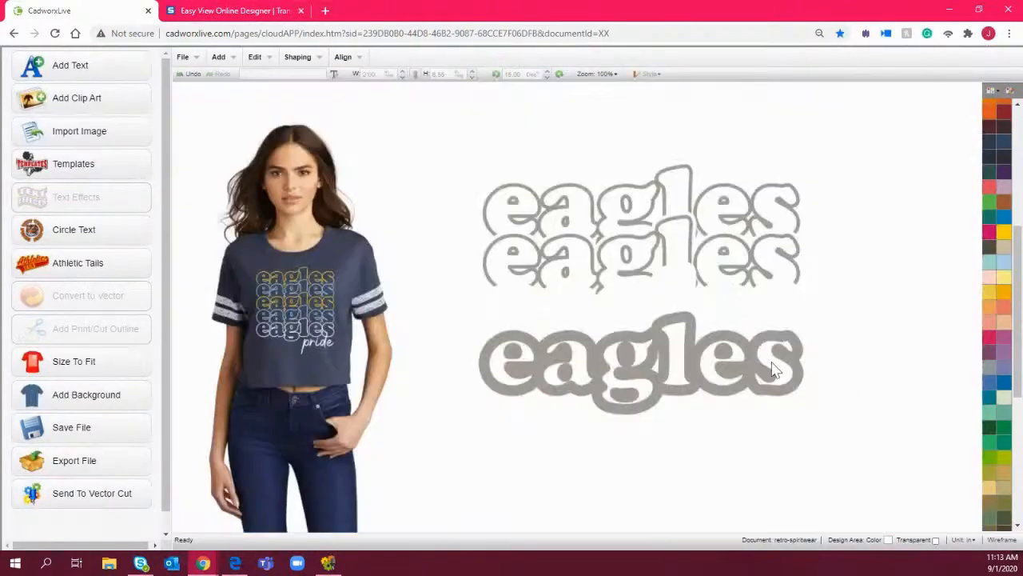
drag(920, 390, 434, 337)
click(434, 344)
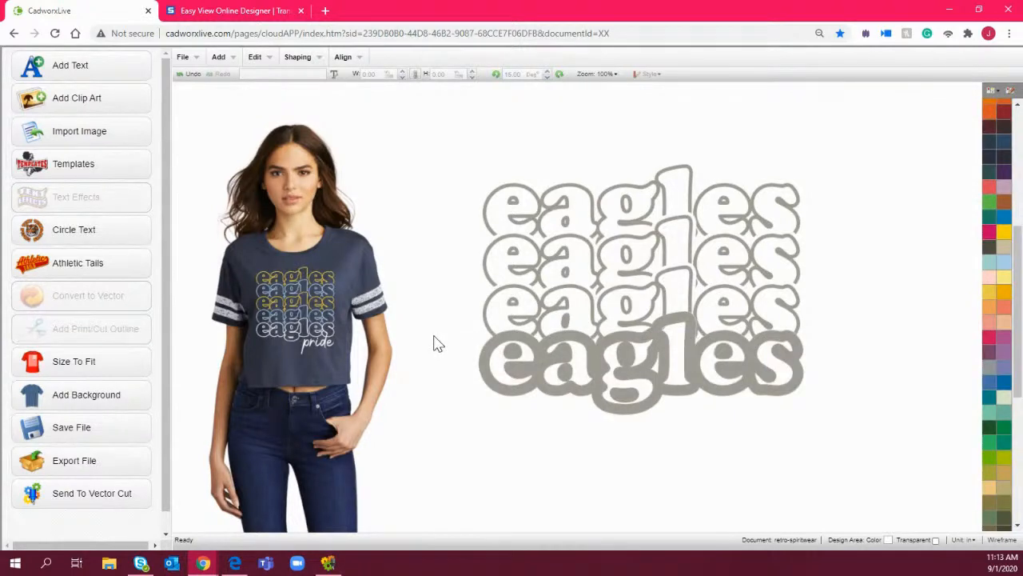
Remove the second Contour effect from the fourth "eagles" line to restore its thin outline
double_click(741, 375)
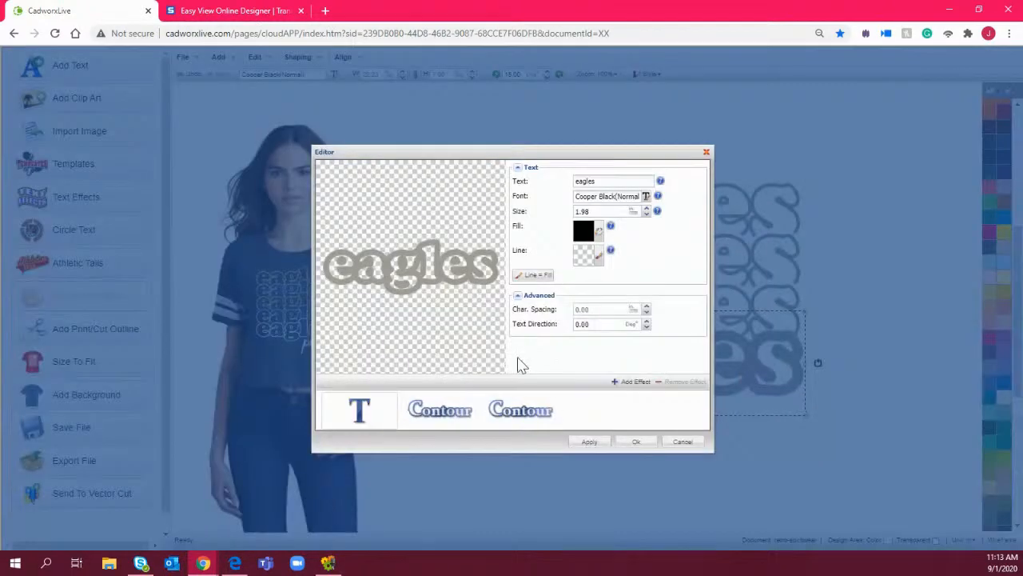
click(527, 416)
click(685, 383)
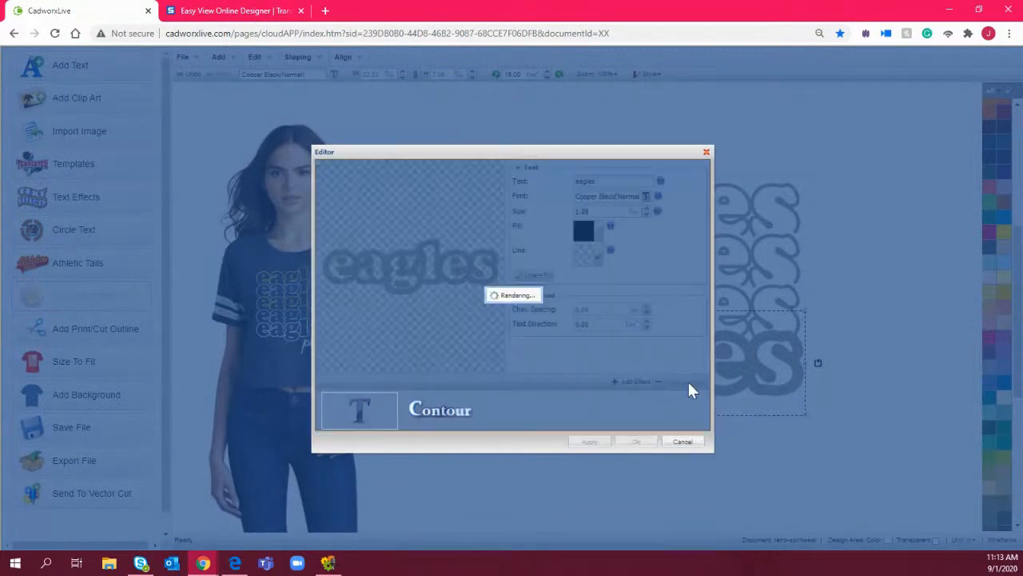
click(636, 443)
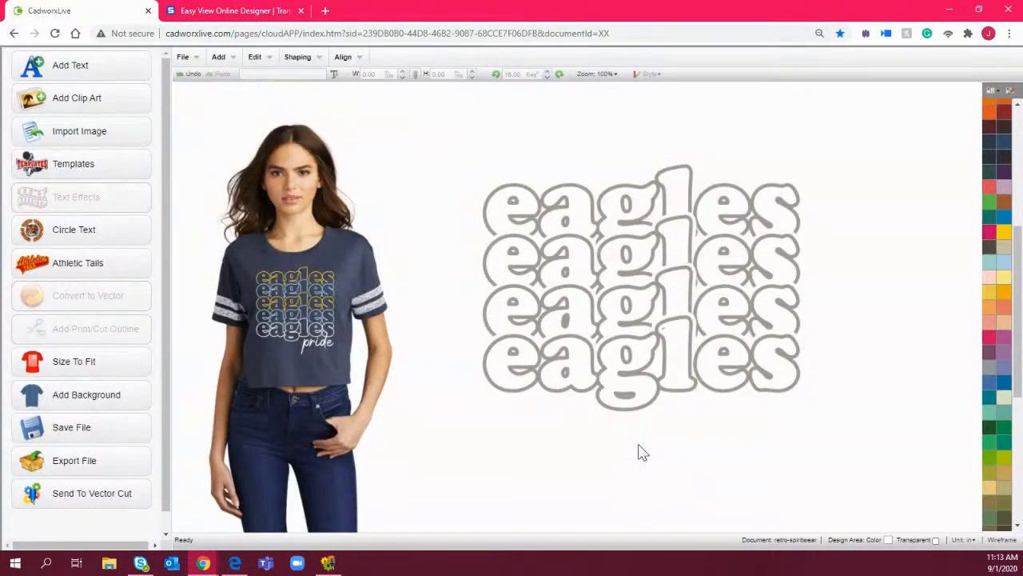
Delete the stray fragments left over from the third line around the "g" and "l" of the fourth "eagles" line
click(679, 357)
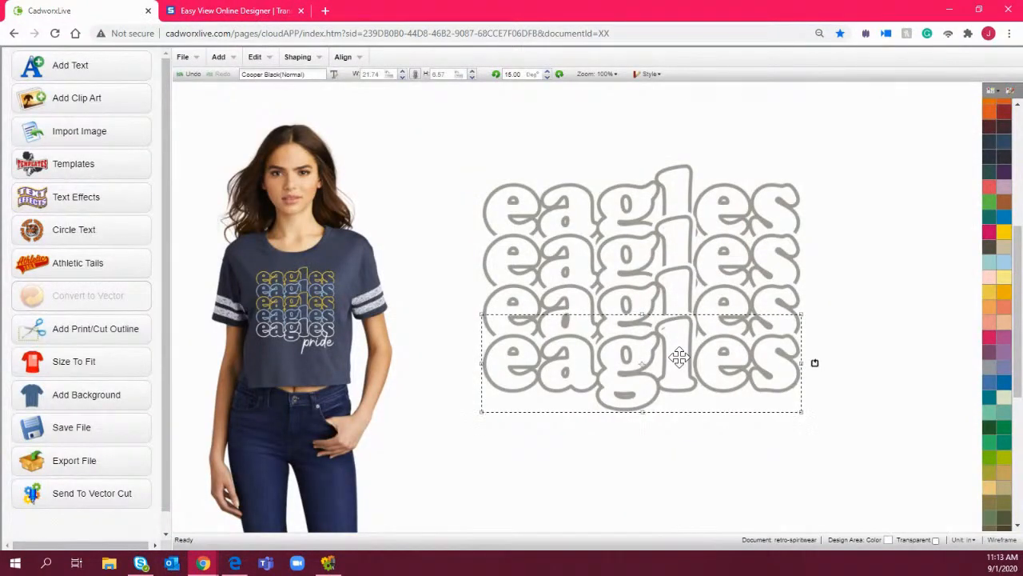
click(912, 365)
drag(899, 378, 639, 324)
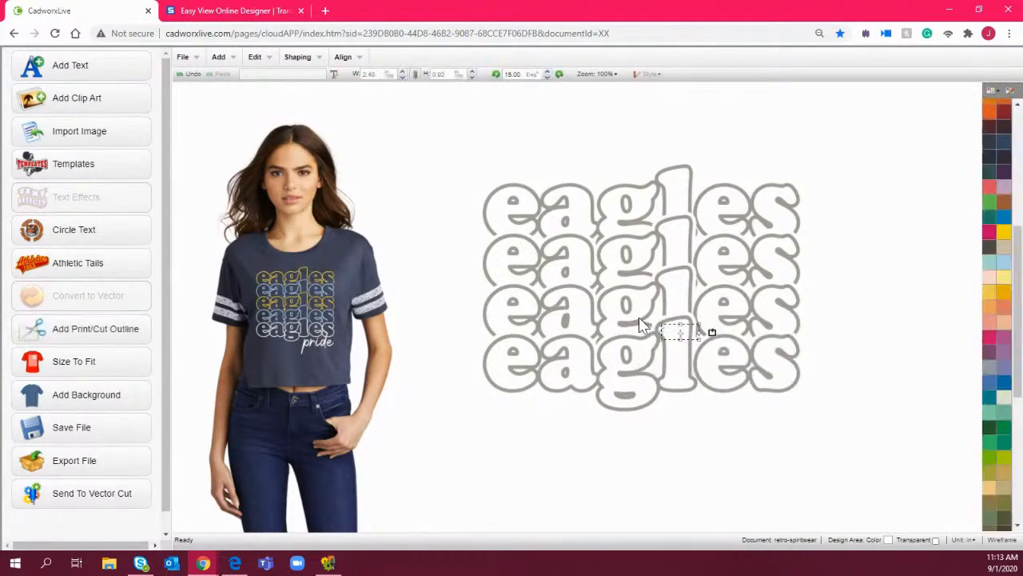
drag(712, 457, 636, 323)
key(Delete)
drag(686, 462, 642, 322)
key(Delete)
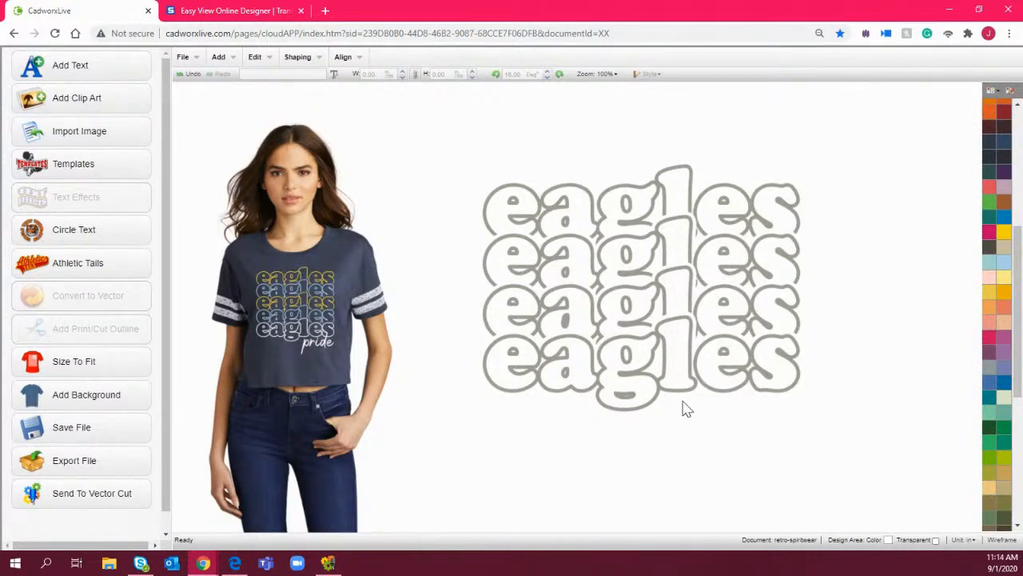
Duplicate the fourth "eagles" line and move the copy down as a fifth line overlapping it
click(624, 398)
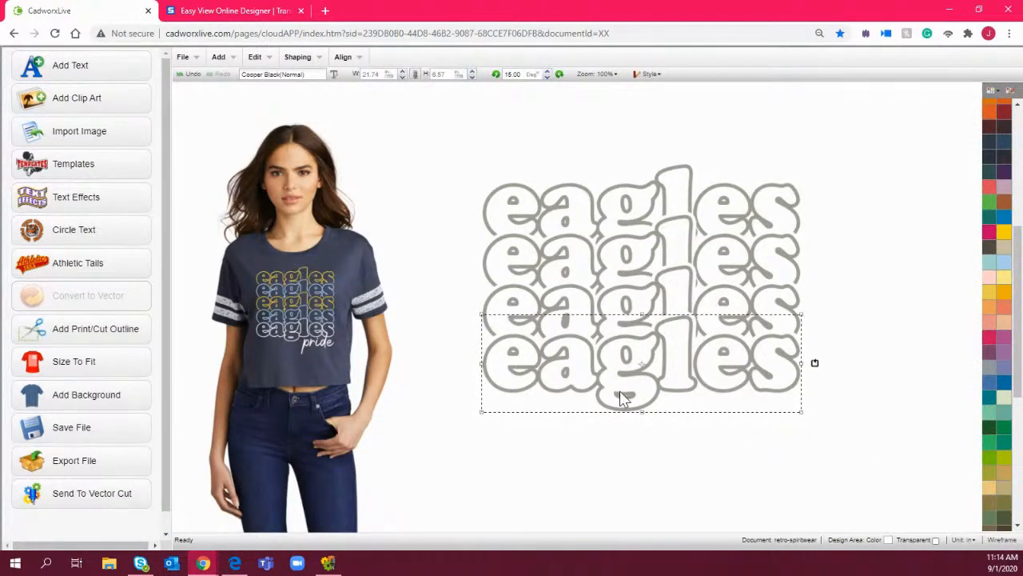
key(ctrl+d)
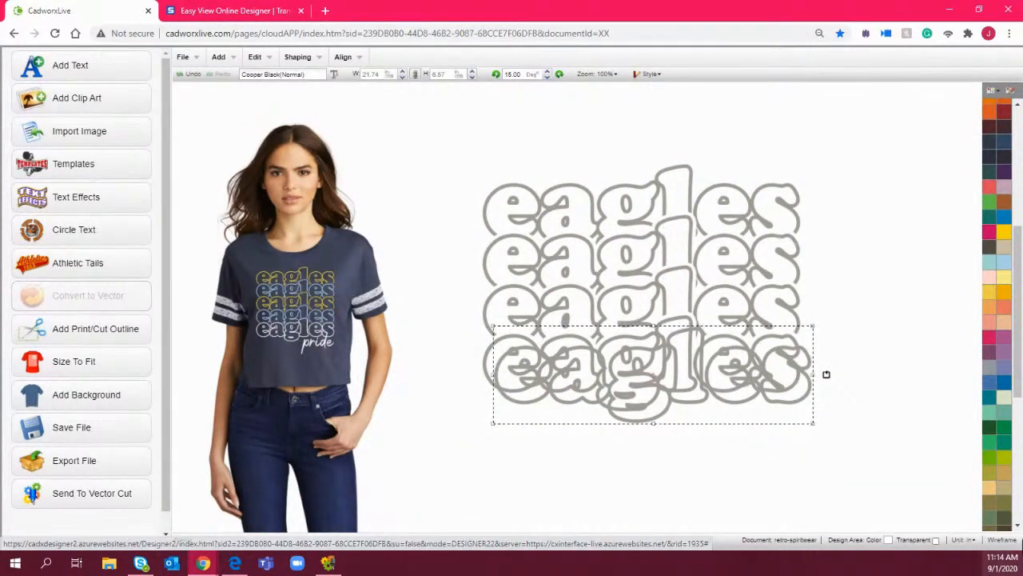
drag(752, 367, 741, 403)
Try to center-align all the stacked "eagles" lines, and undo the alignment
drag(862, 470, 432, 147)
click(343, 57)
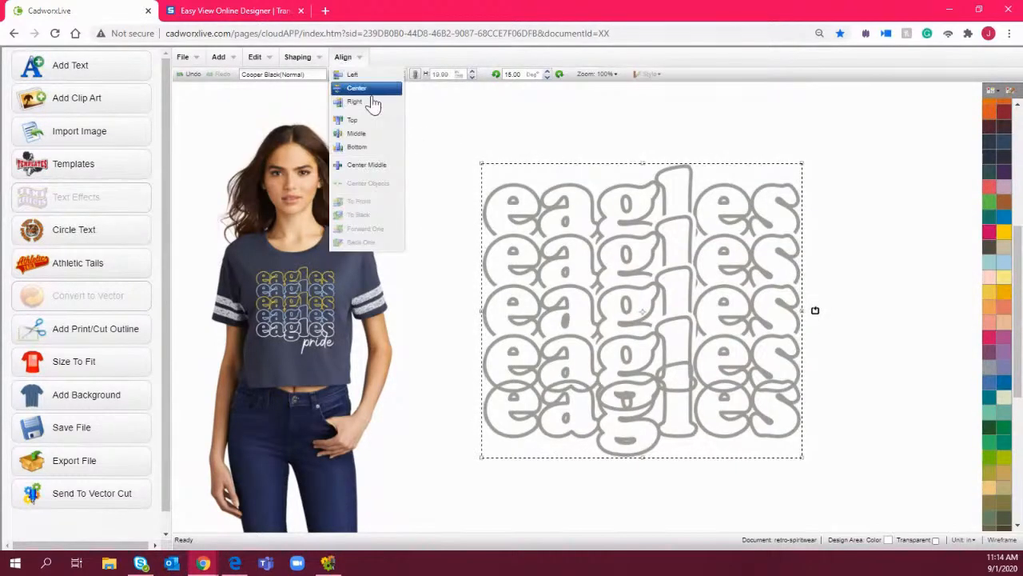
click(378, 96)
click(916, 384)
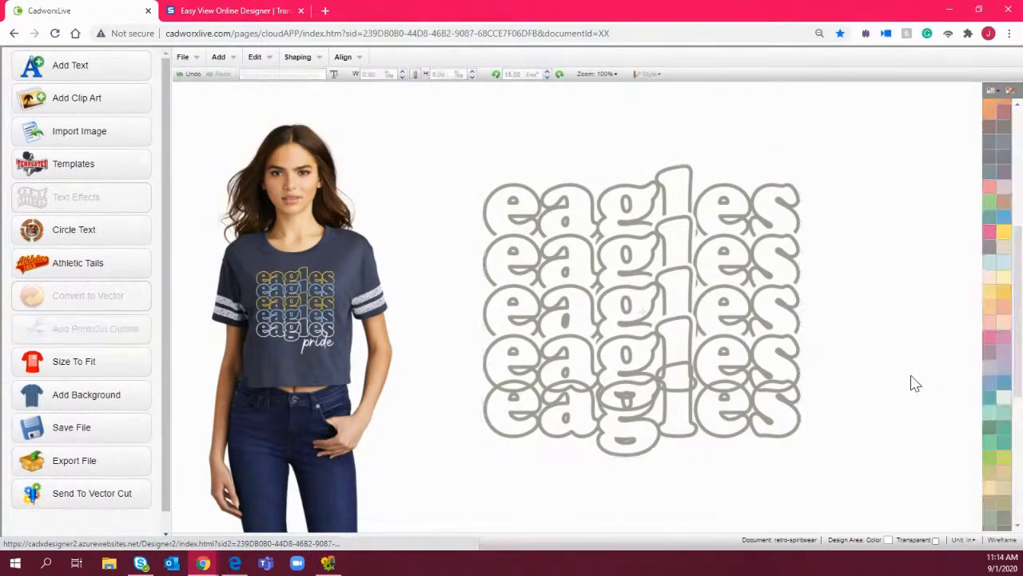
double_click(697, 446)
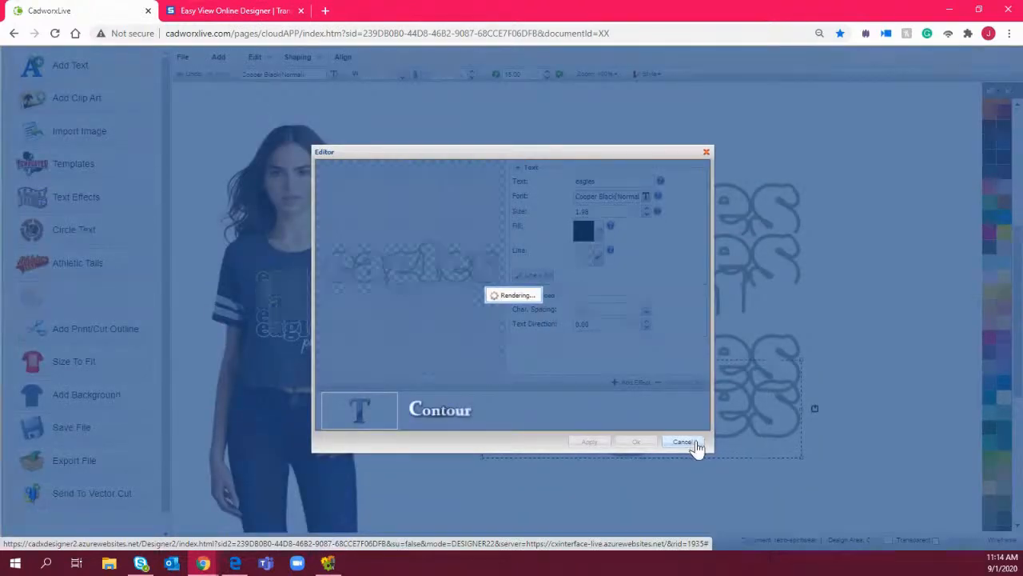
click(695, 444)
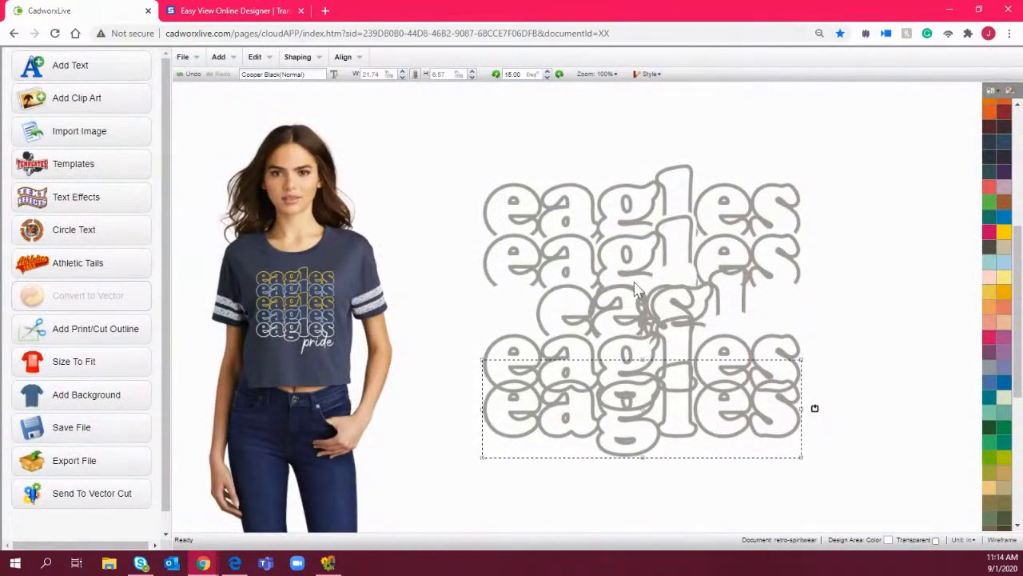
click(192, 74)
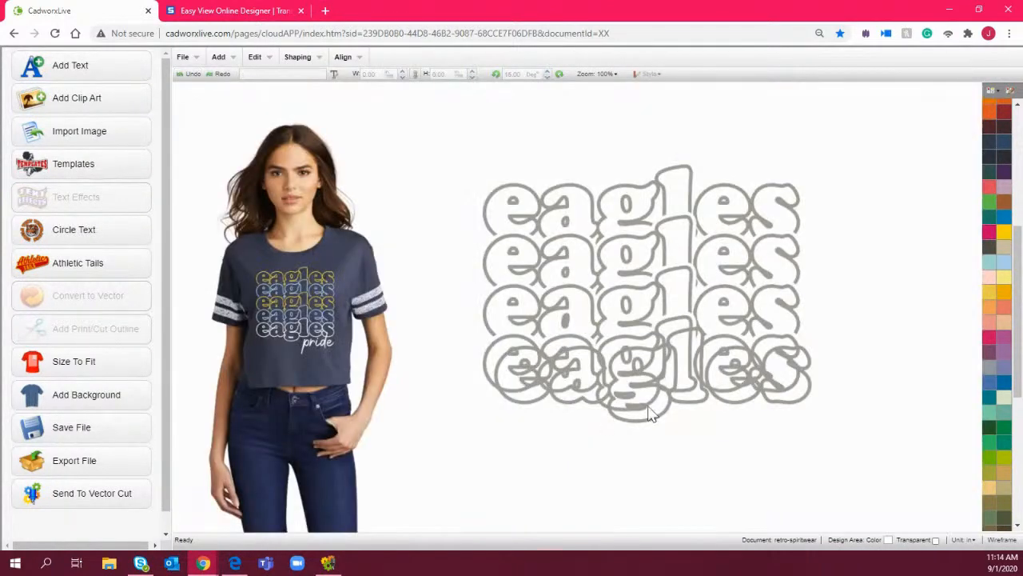
Move the duplicated "eagles" line down into the fifth row and condense the third line's pieces into one object
drag(665, 403, 653, 442)
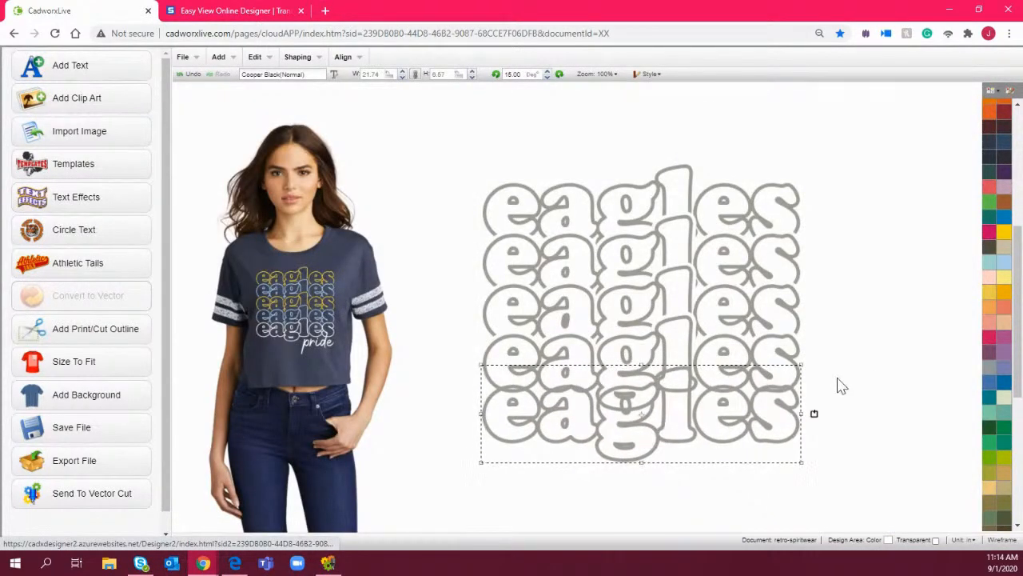
drag(876, 360, 456, 262)
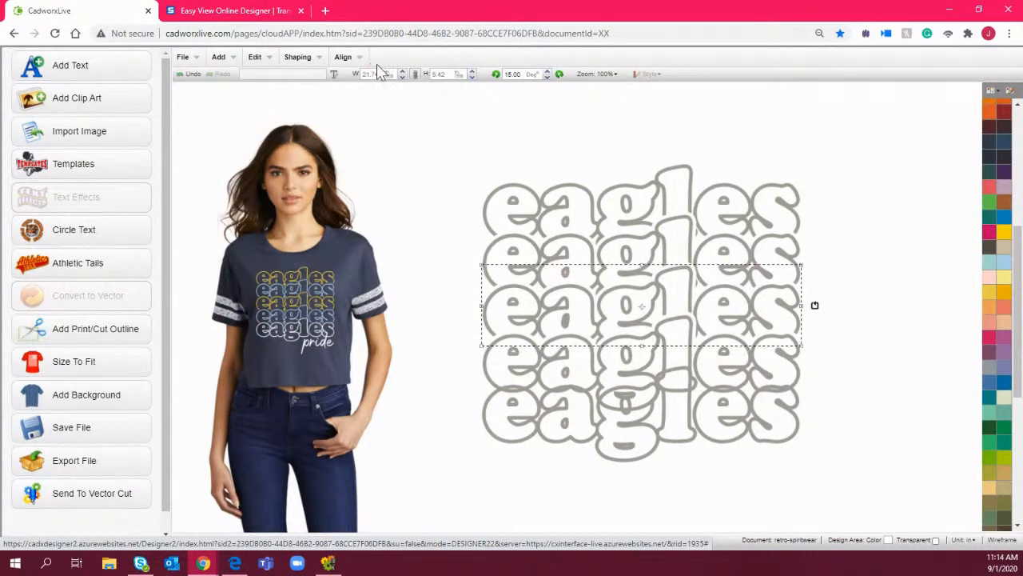
click(342, 59)
click(300, 57)
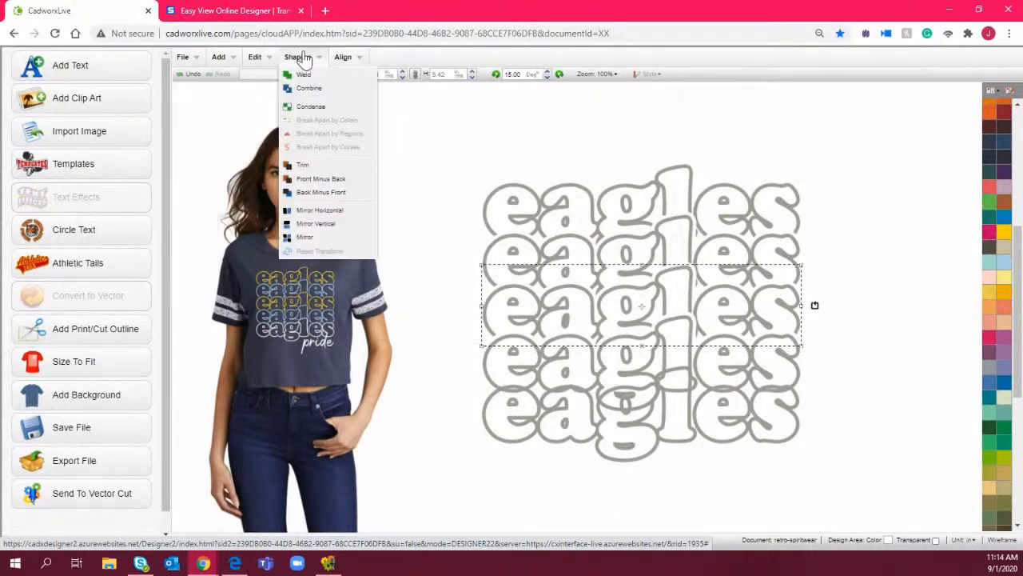
click(315, 108)
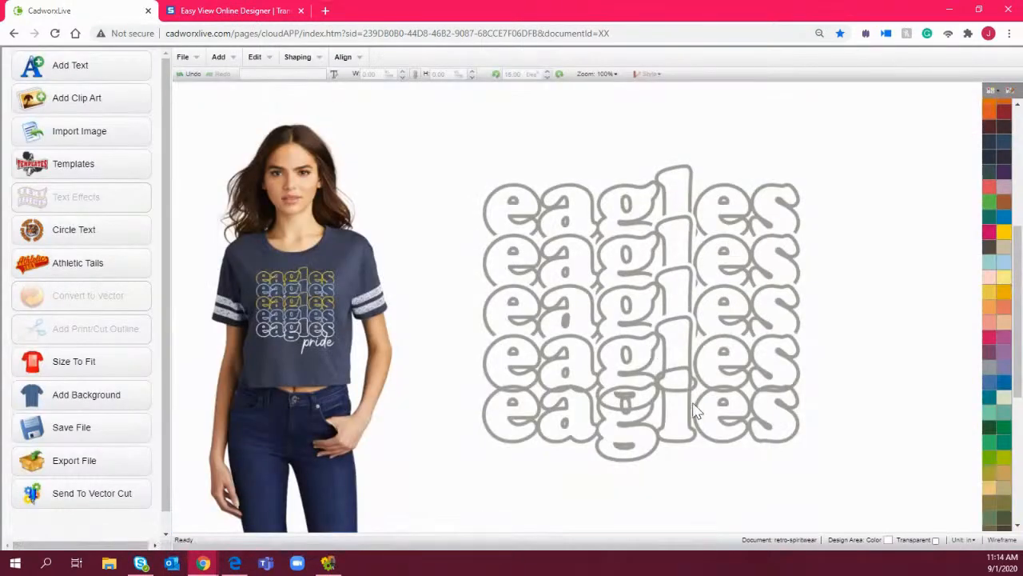
Add a second Contour effect with a 0.10 outside offset to the fifth "eagles" line
click(709, 418)
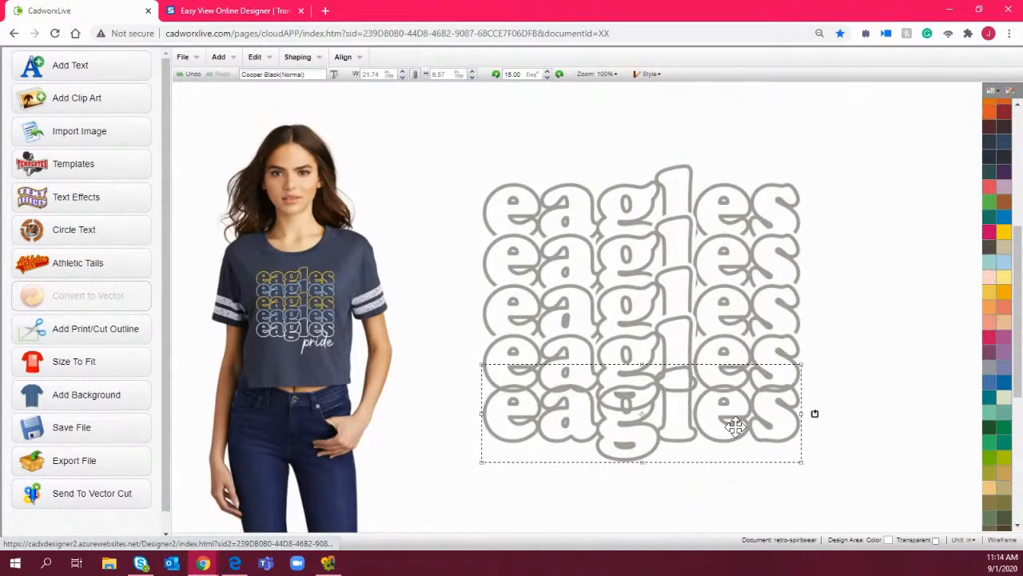
double_click(734, 427)
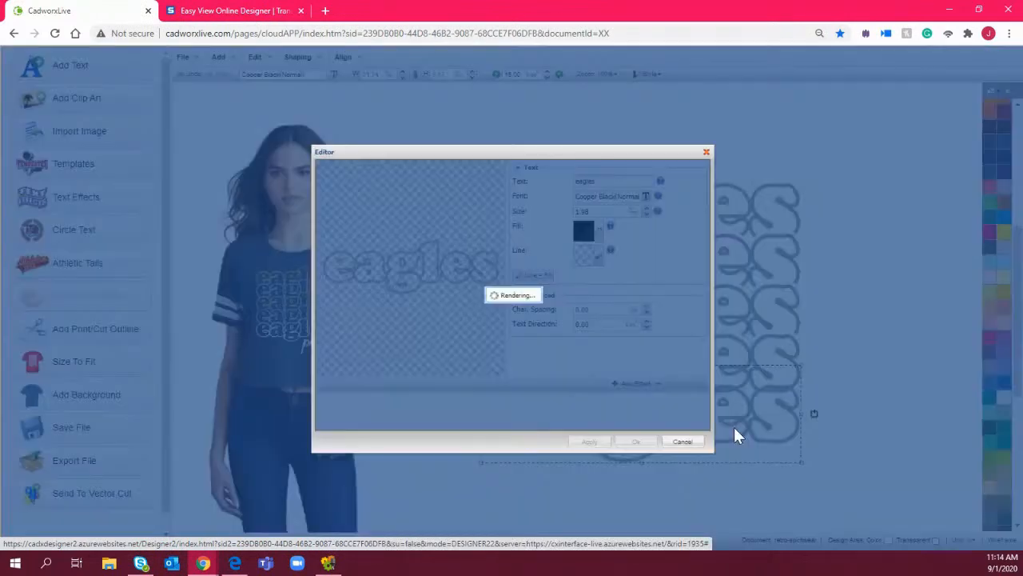
click(635, 383)
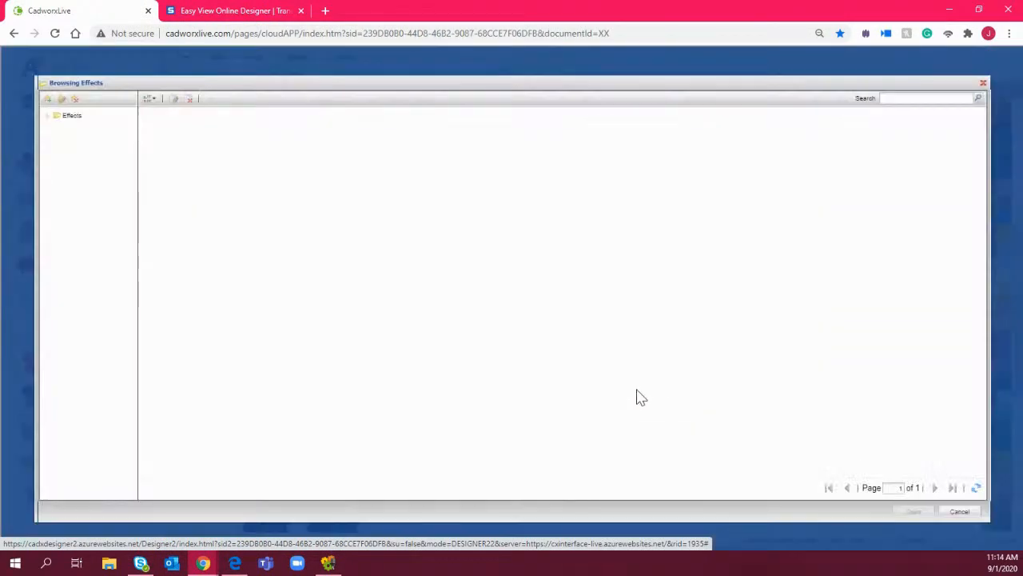
double_click(419, 249)
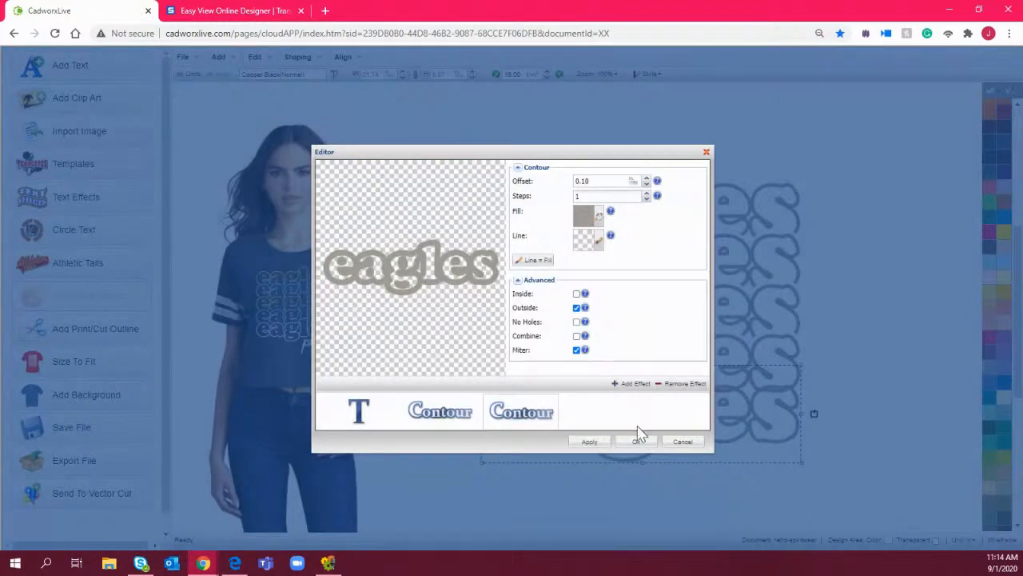
click(636, 441)
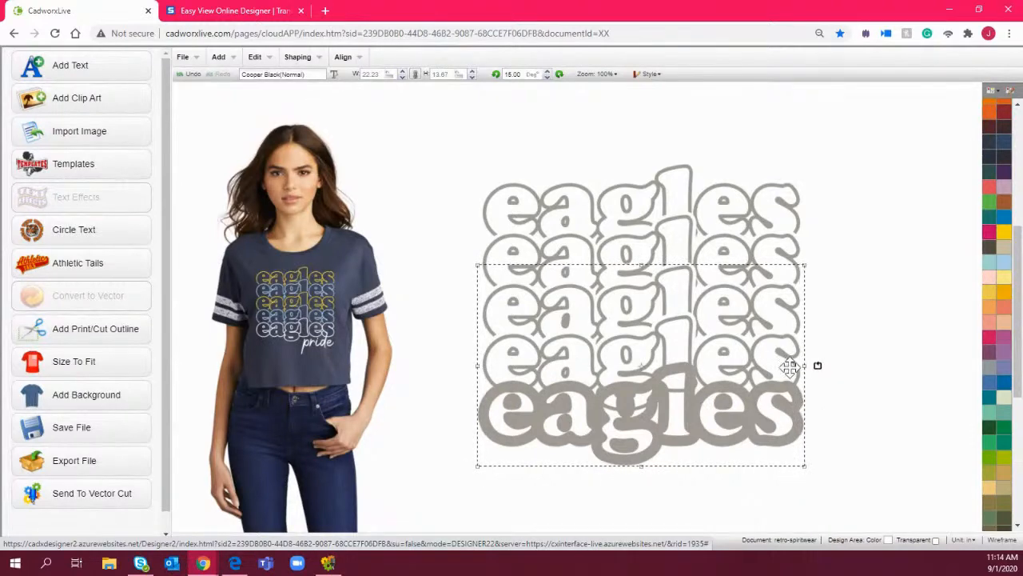
Cut the thickened fifth "eagles" text out of the fourth line using Back Minus Front
drag(880, 488, 449, 320)
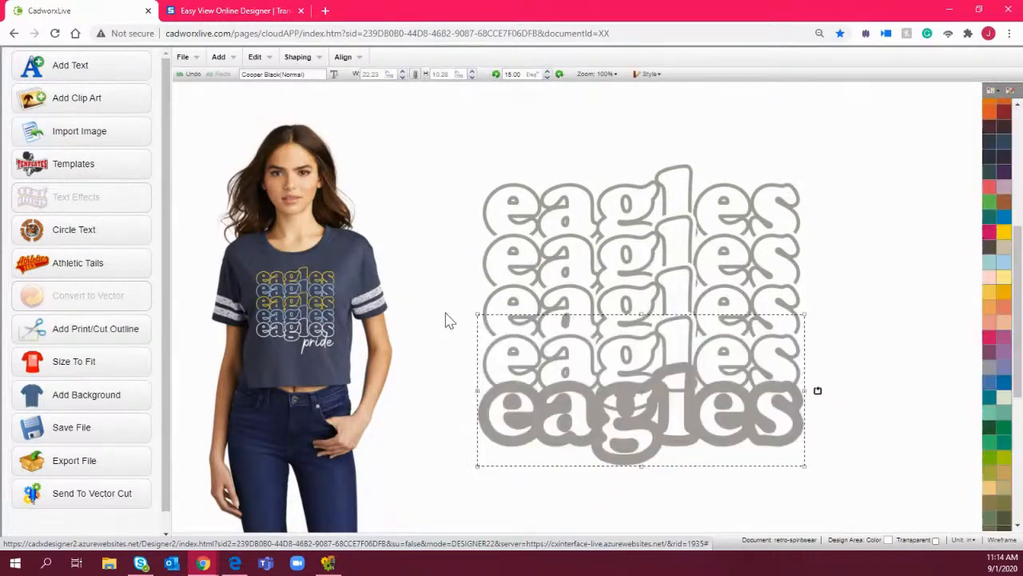
click(297, 57)
click(347, 195)
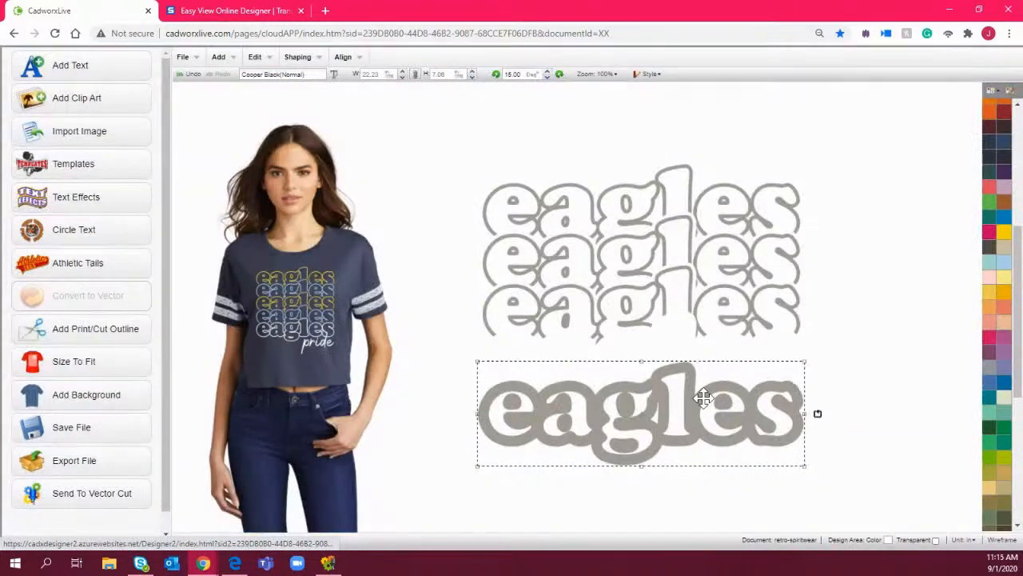
click(951, 411)
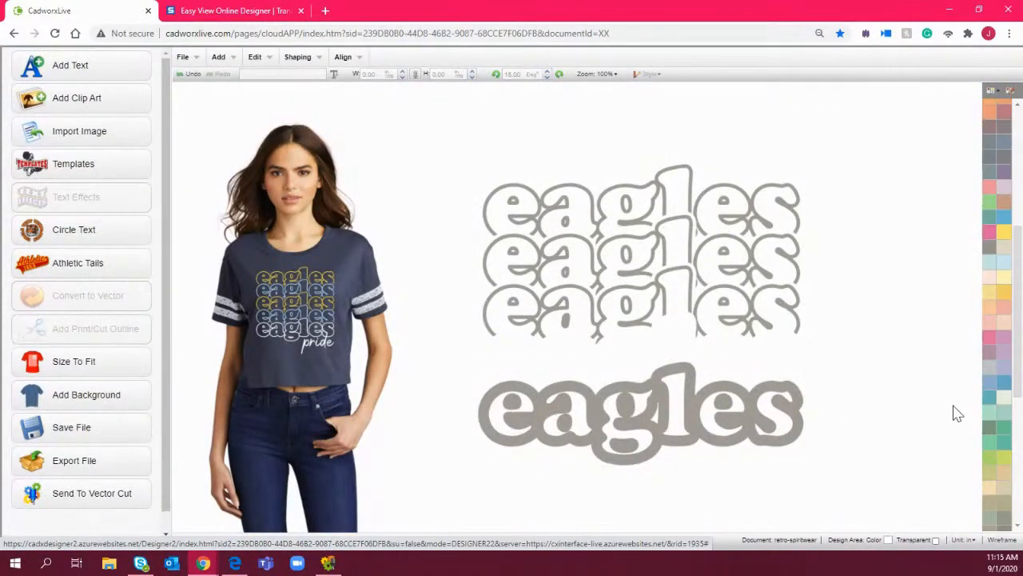
Remove the second Contour effect from the fifth "eagles" line
double_click(719, 435)
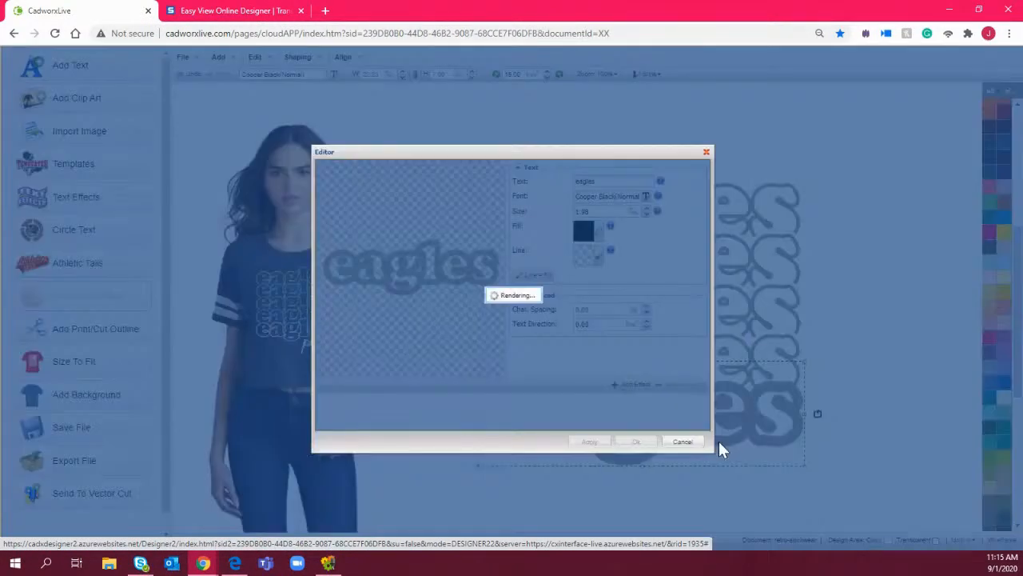
click(540, 422)
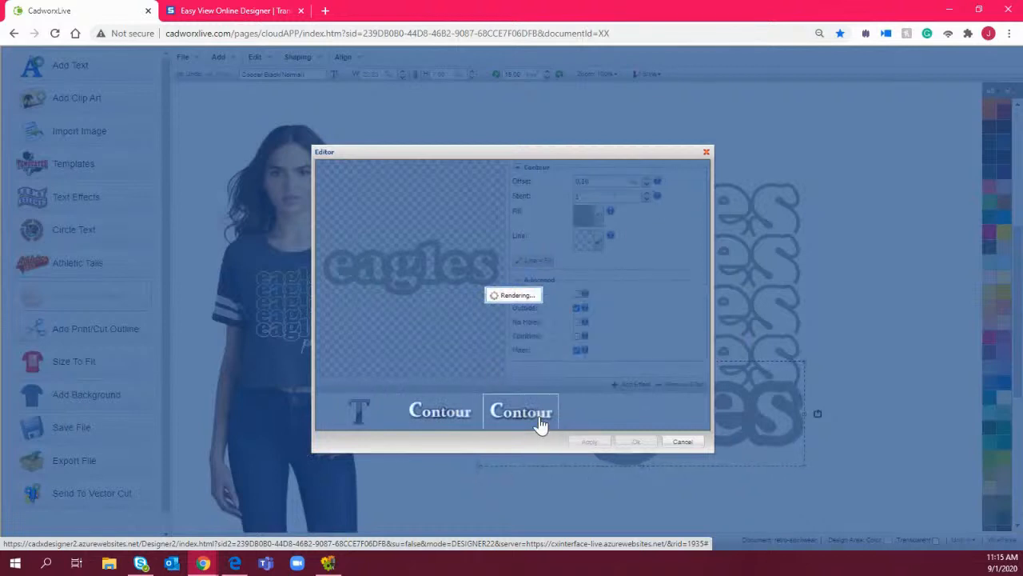
click(682, 384)
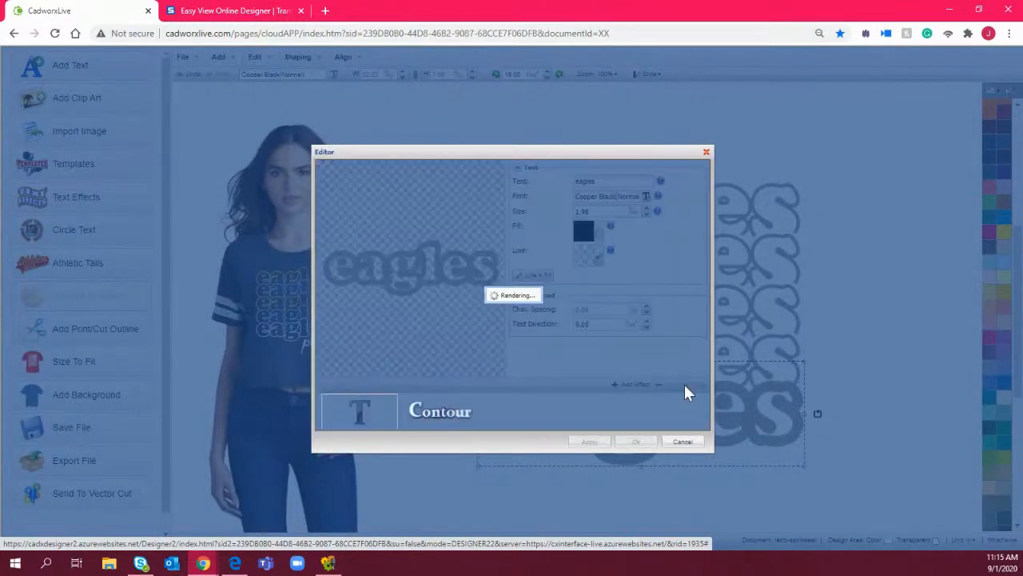
click(636, 444)
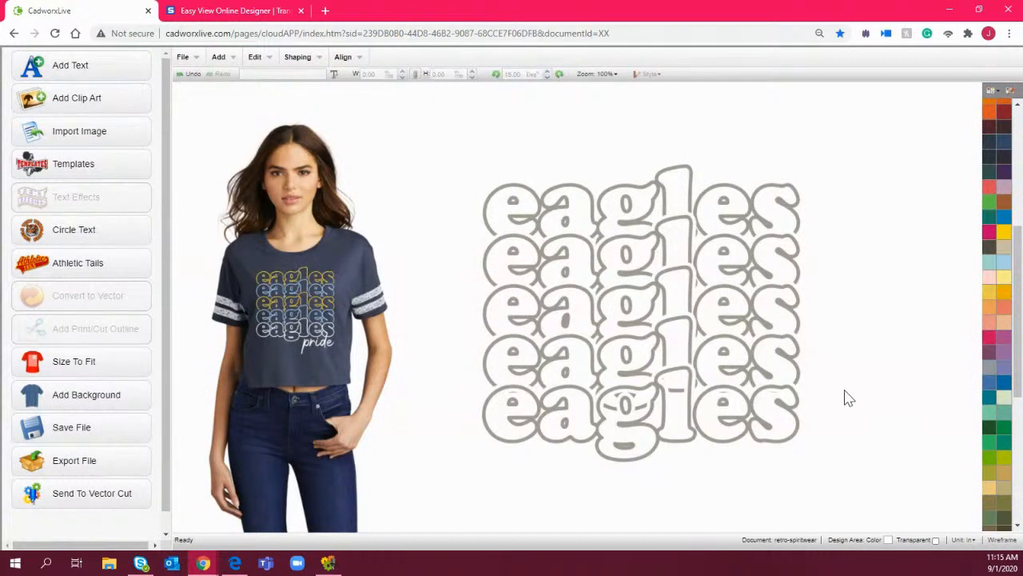
Break the trimmed fourth "eagles" line apart by regions and delete the fragments left inside the fifth line's letters
click(766, 369)
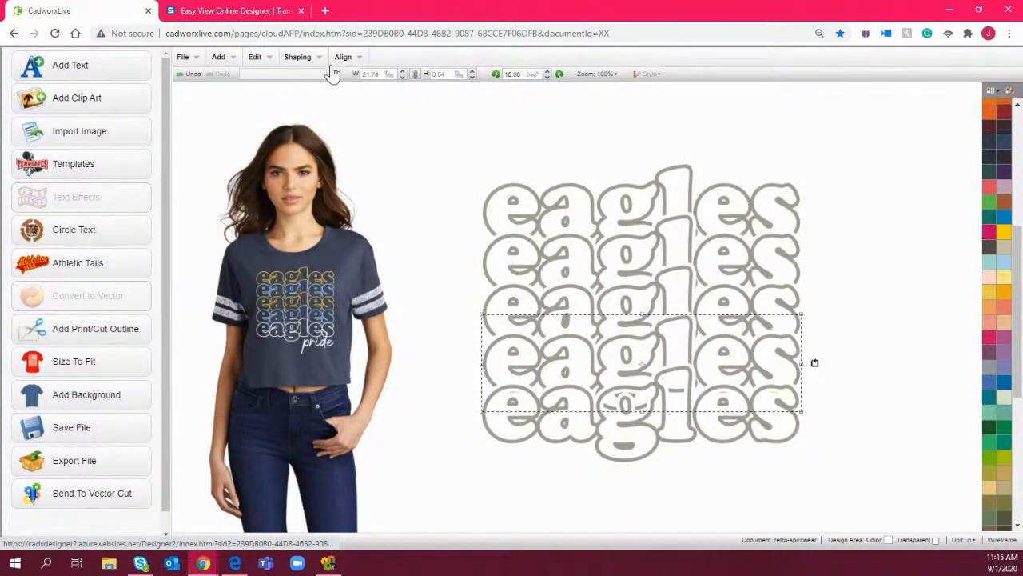
click(299, 57)
click(330, 135)
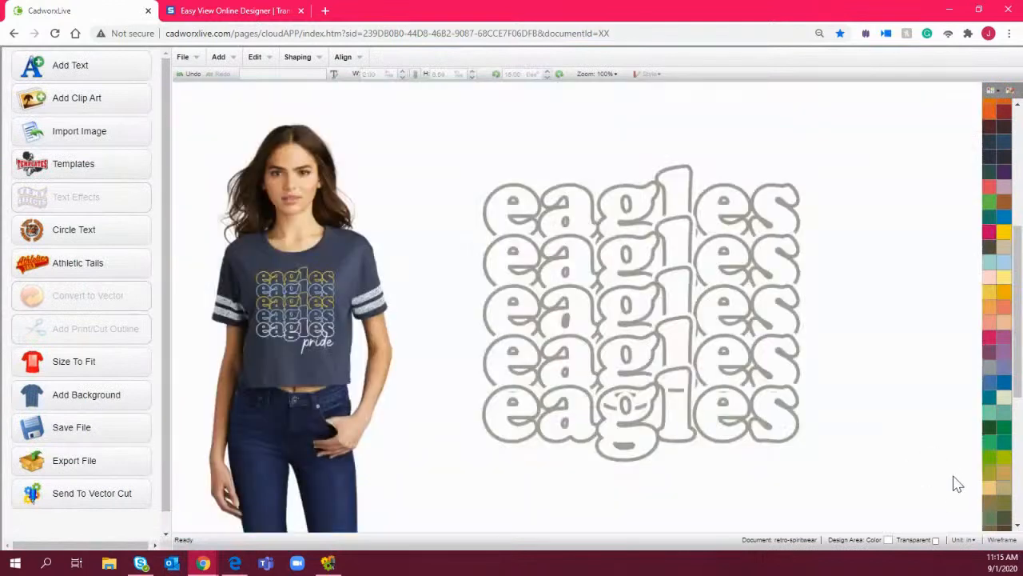
drag(954, 470, 457, 394)
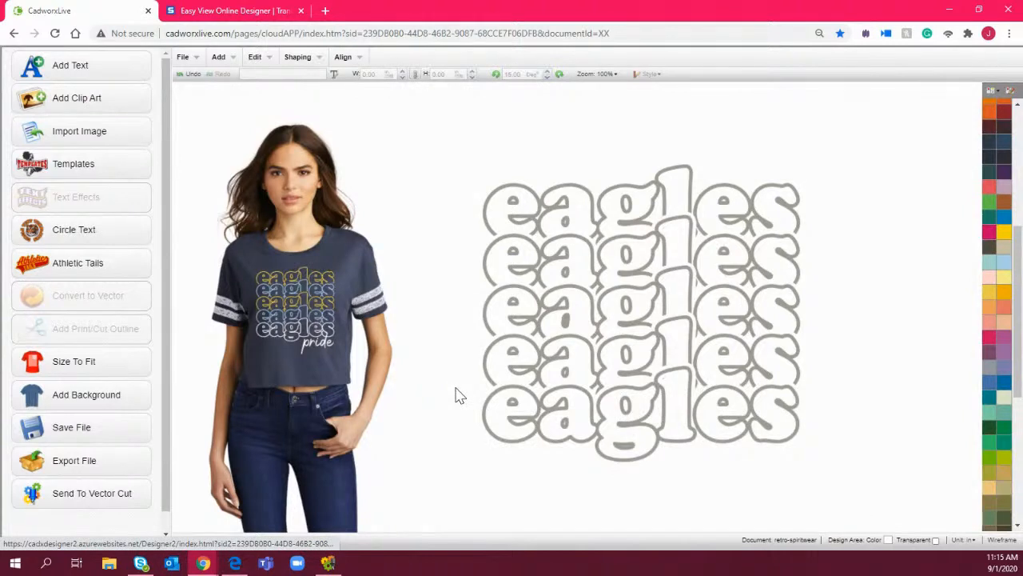
drag(903, 518, 798, 478)
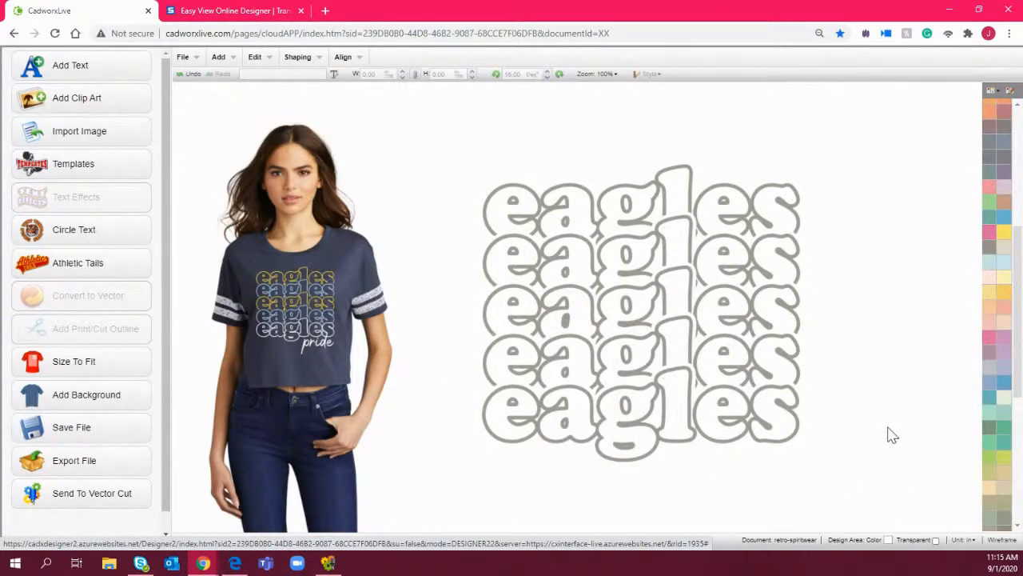
Condense the remaining pieces of the fourth "eagles" line into one object
drag(879, 431, 449, 312)
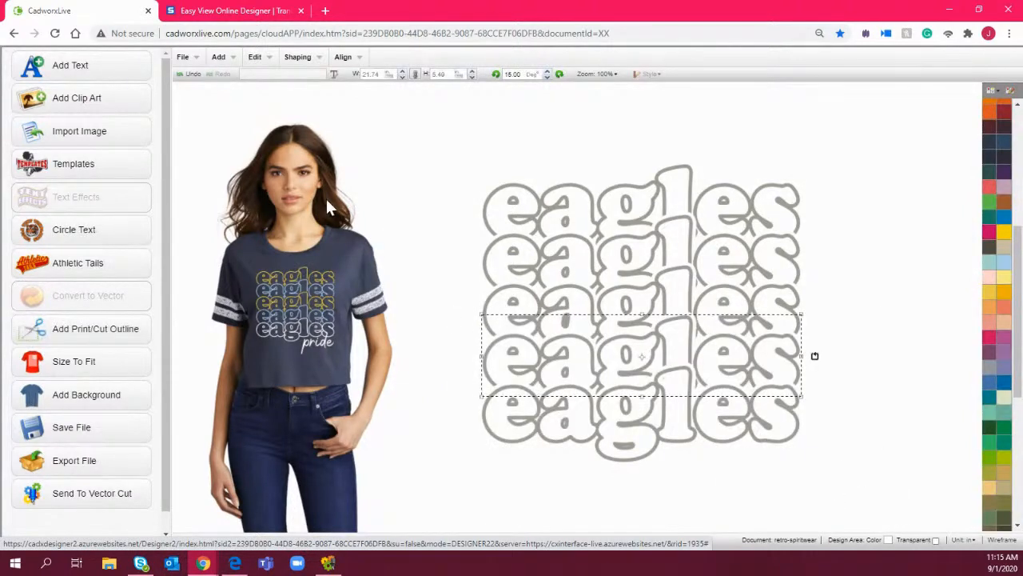
click(345, 57)
click(302, 57)
click(314, 108)
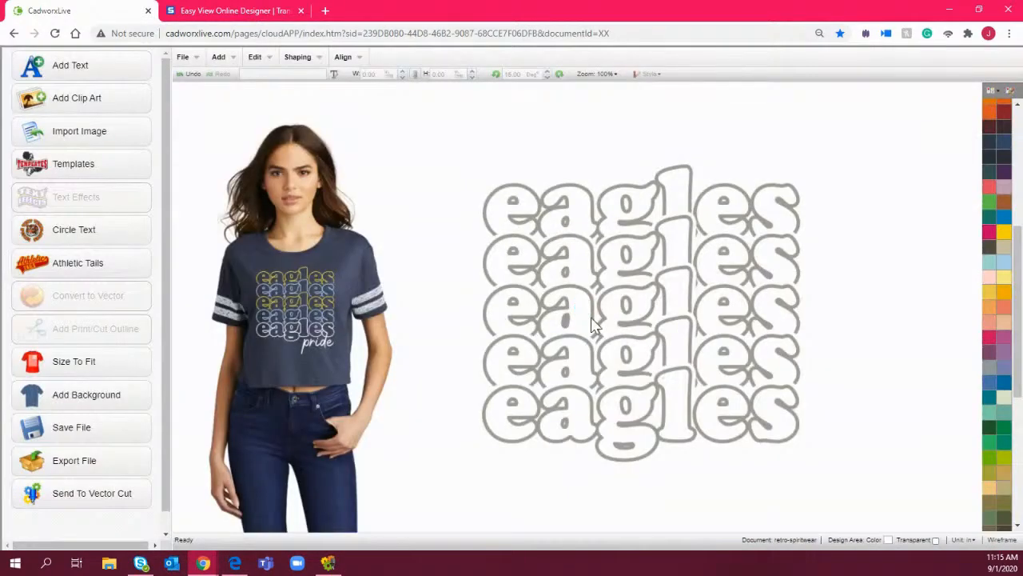
Move all five stacked "eagles" lines together slightly upward to free space beneath them
drag(908, 480, 473, 160)
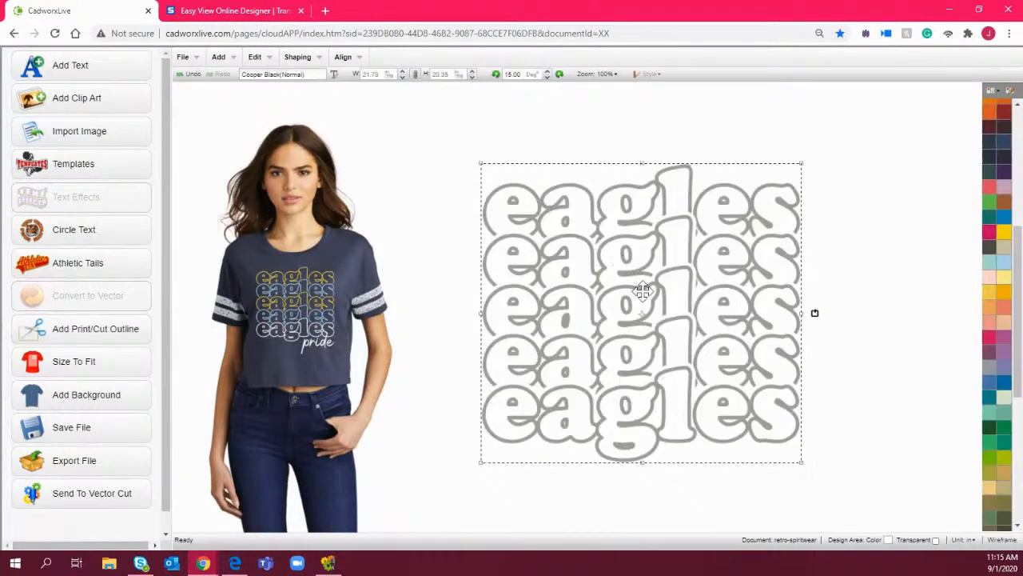
drag(640, 287, 634, 238)
click(877, 287)
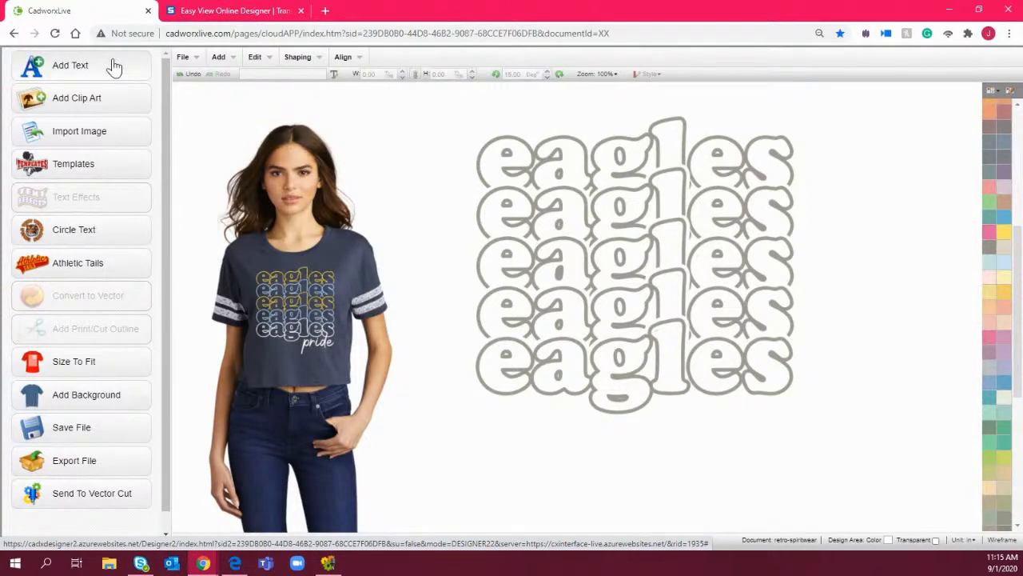
Create a new text reading "pride" and browse the My Fonts collection for its font
click(76, 67)
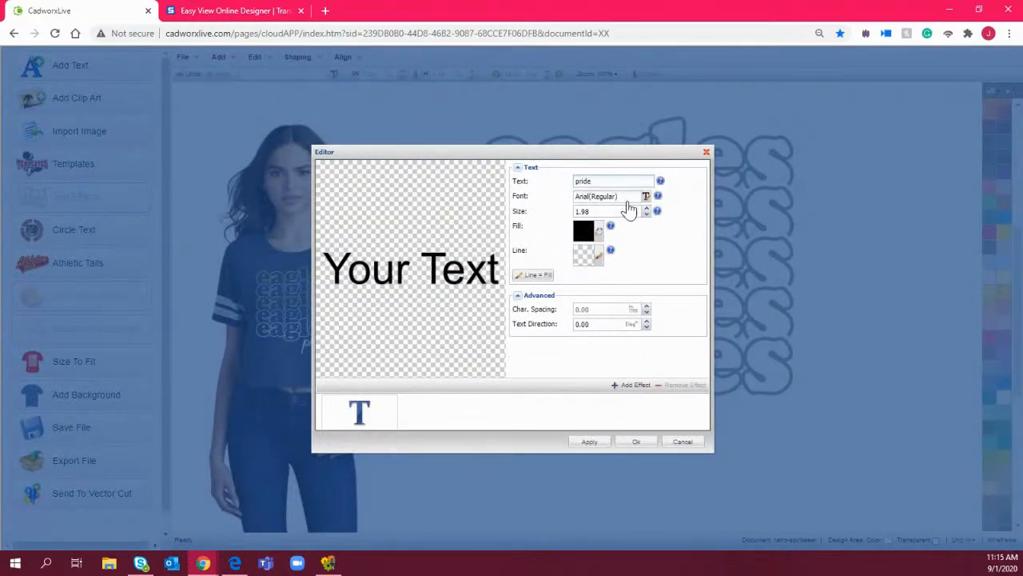
click(624, 202)
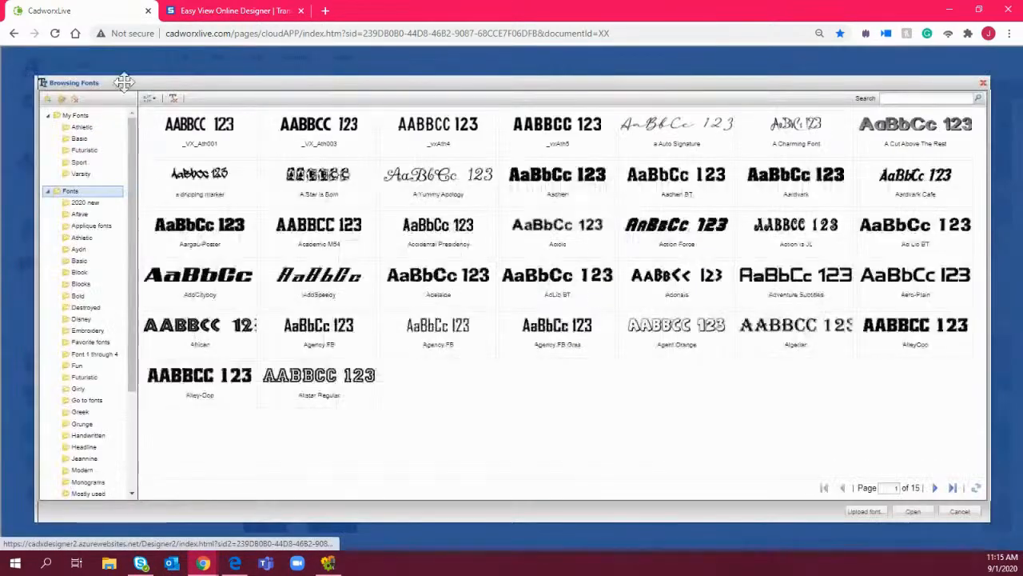
click(76, 115)
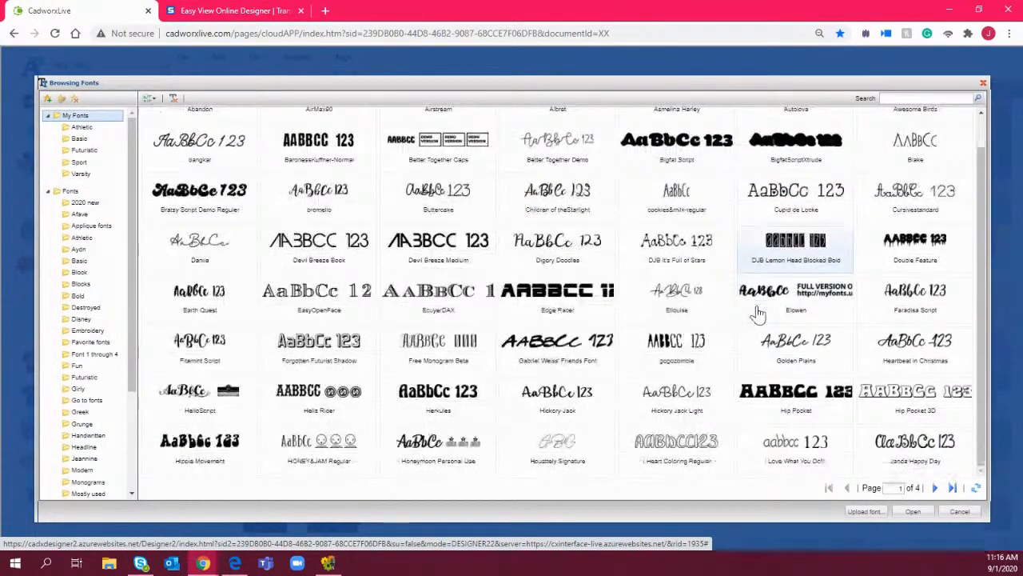
scroll(758, 312, down, 1)
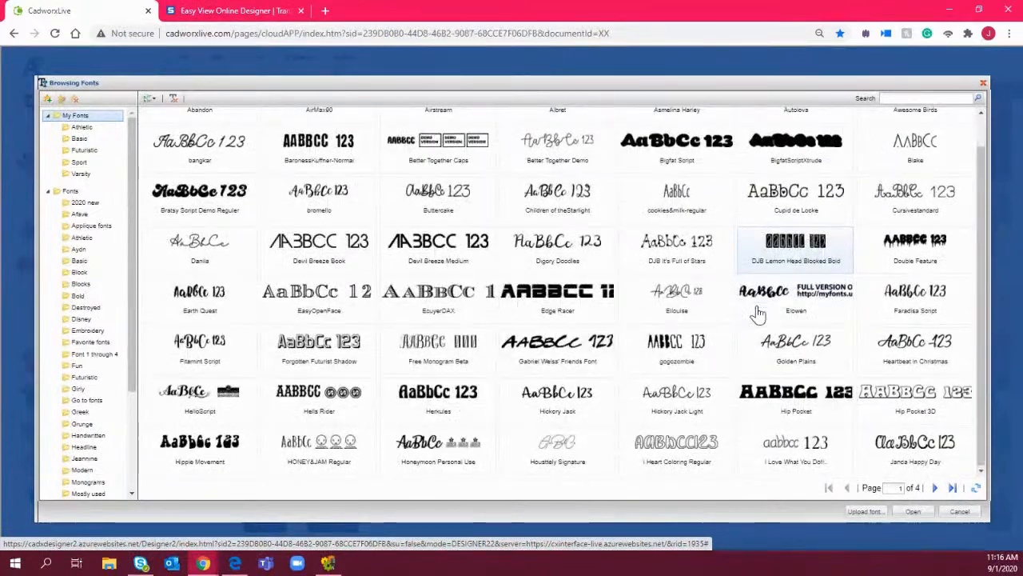
scroll(758, 312, up, 1)
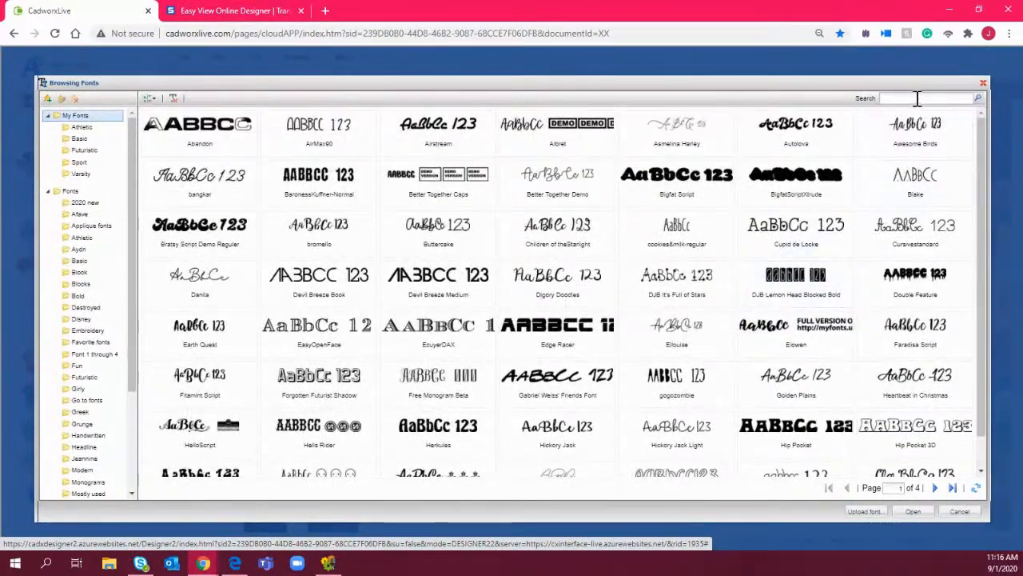
Search the My Fonts collection for "silhouette", then clear the search
text(silhouet)
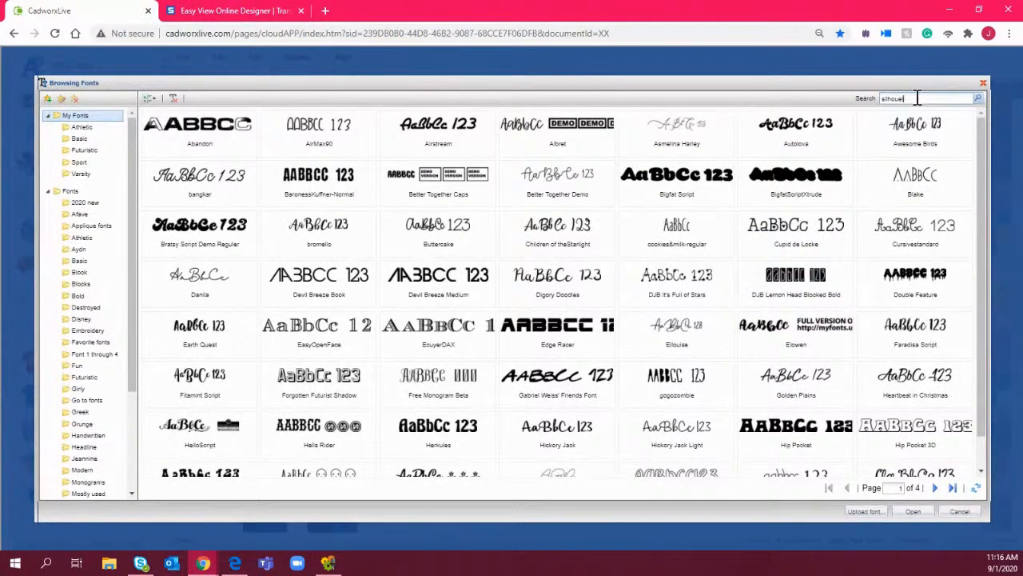
text(te)
key(Return)
key(BackSpace)
key(BackSpace)
key(BackSpace)
key(BackSpace)
key(BackSpace)
key(BackSpace)
key(BackSpace)
key(BackSpace)
key(BackSpace)
key(BackSpace)
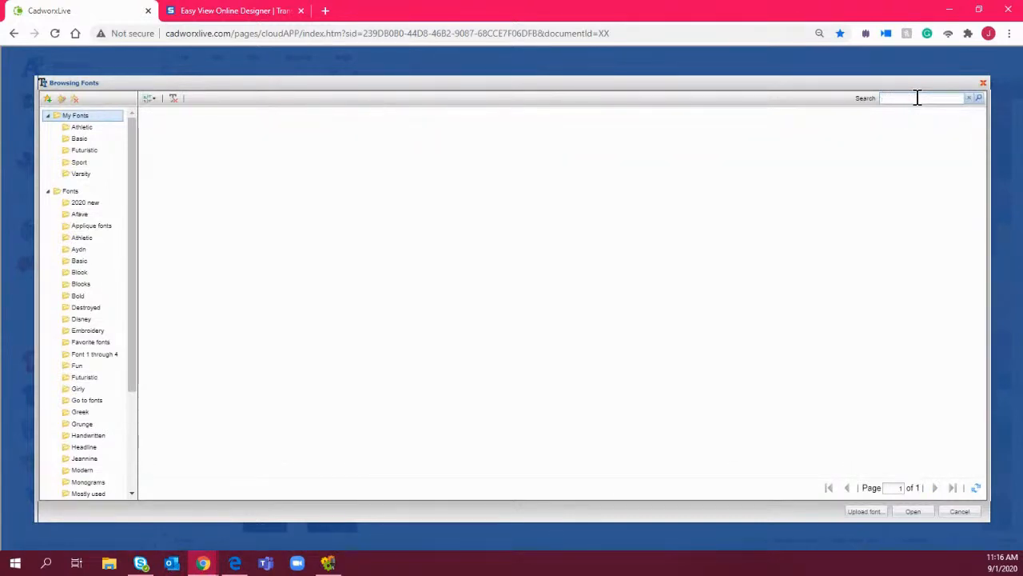
Set the "pride" text's font to SimpleScript from the third page of My Fonts
click(82, 203)
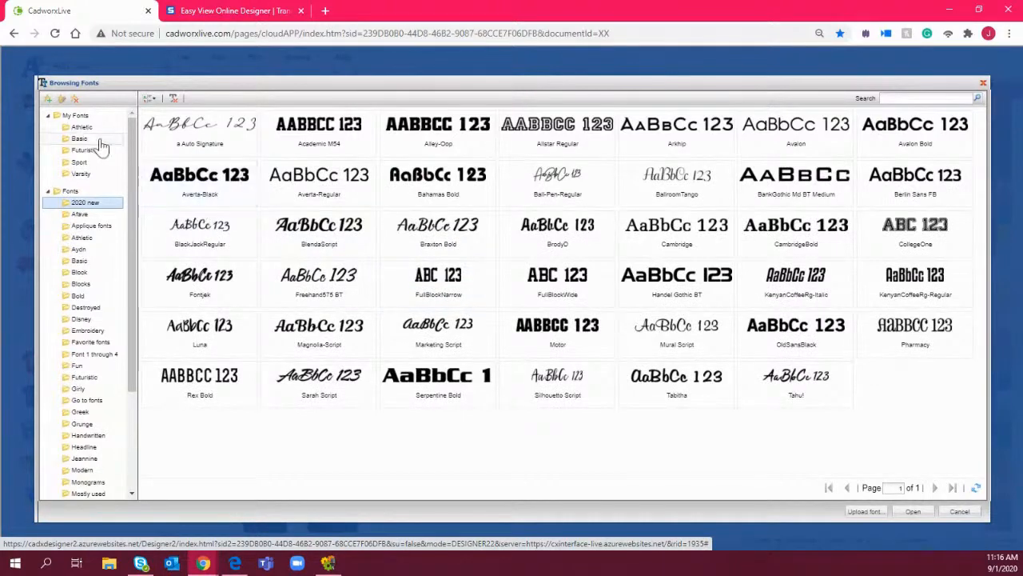
click(90, 116)
scroll(320, 352, down, 2)
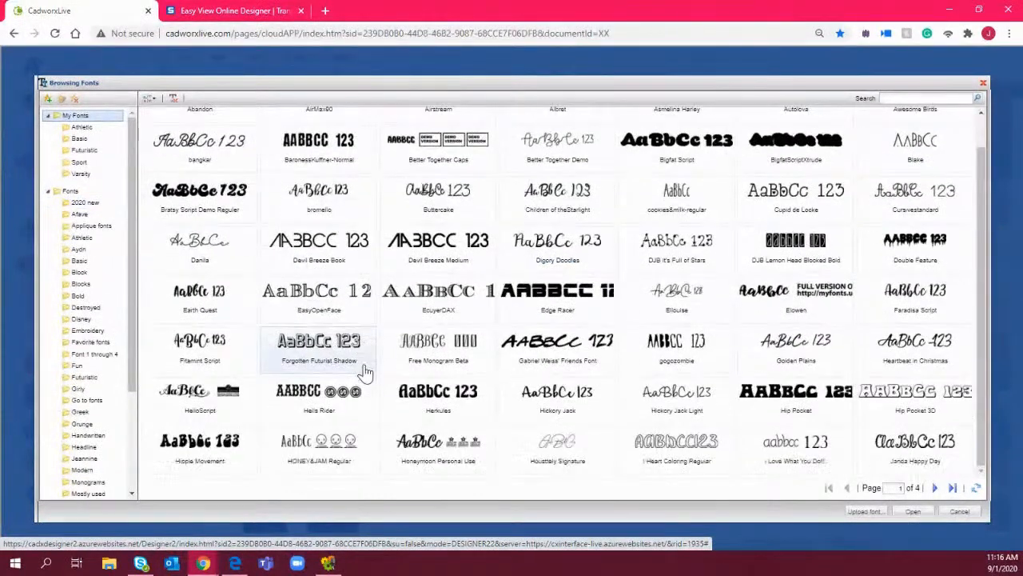
click(936, 488)
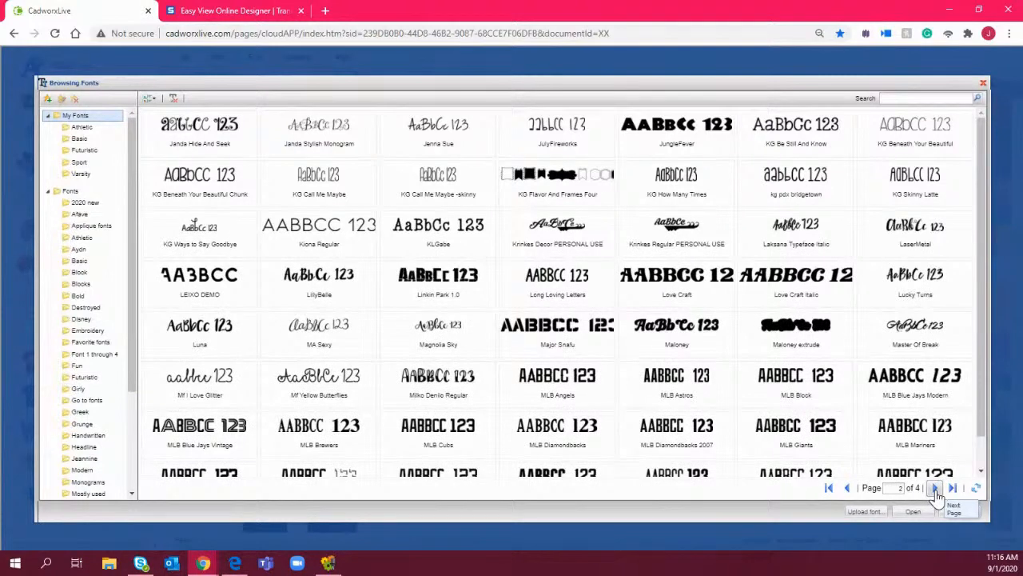
click(936, 488)
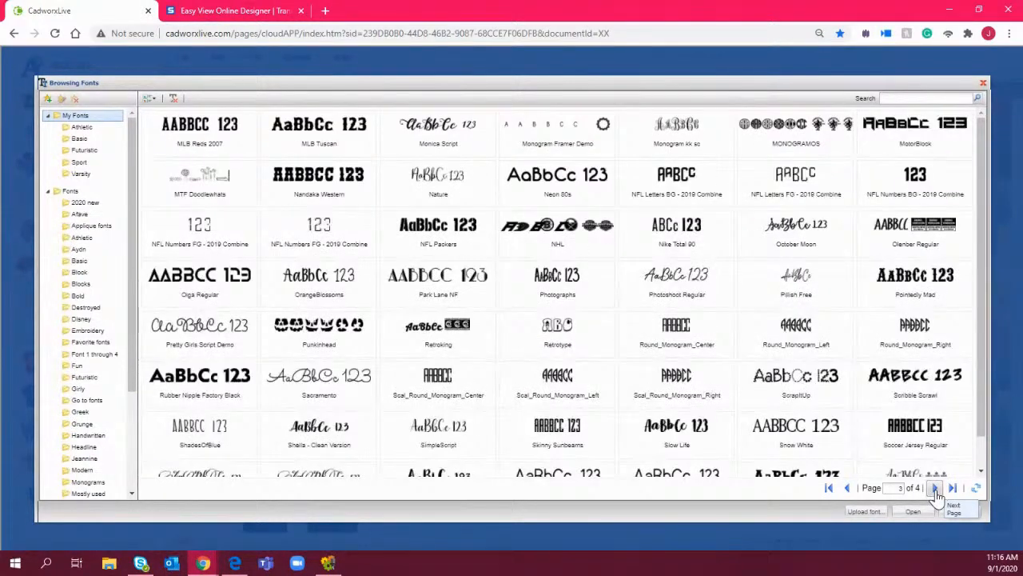
scroll(893, 412, down, 1)
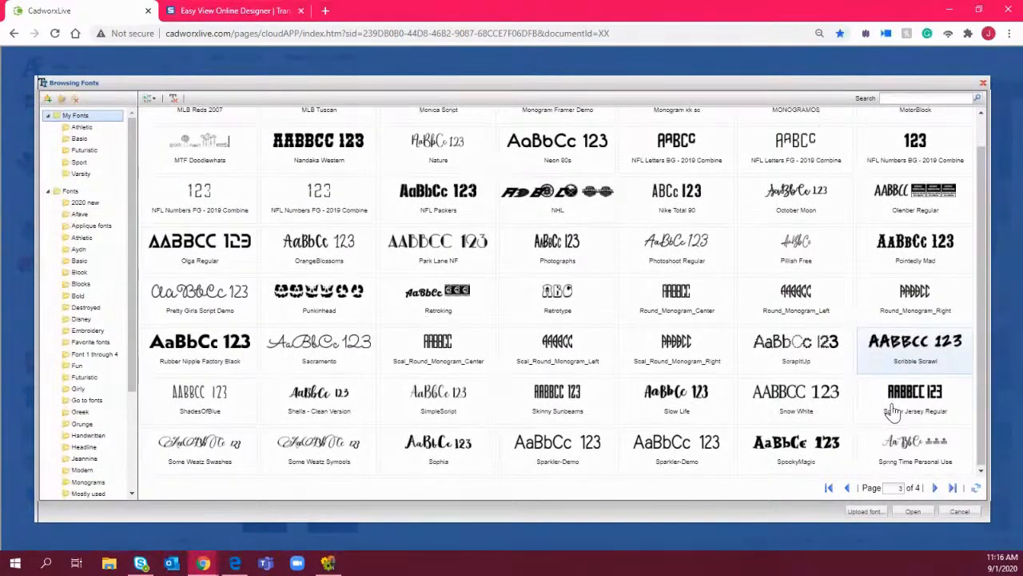
double_click(465, 411)
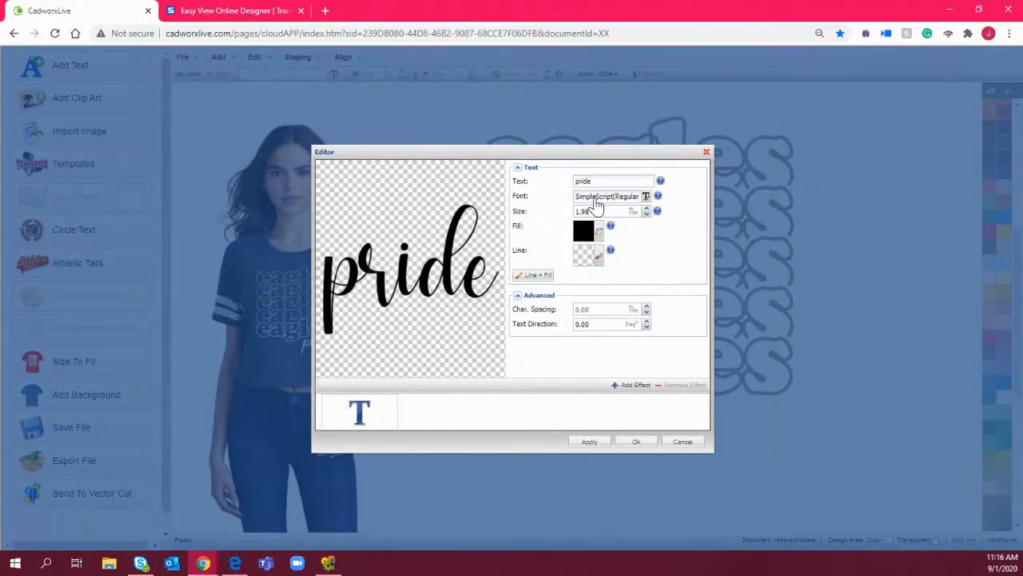
Set the "pride" text's font to Tahu! from the 2020 new folder and add the text to the design
click(595, 205)
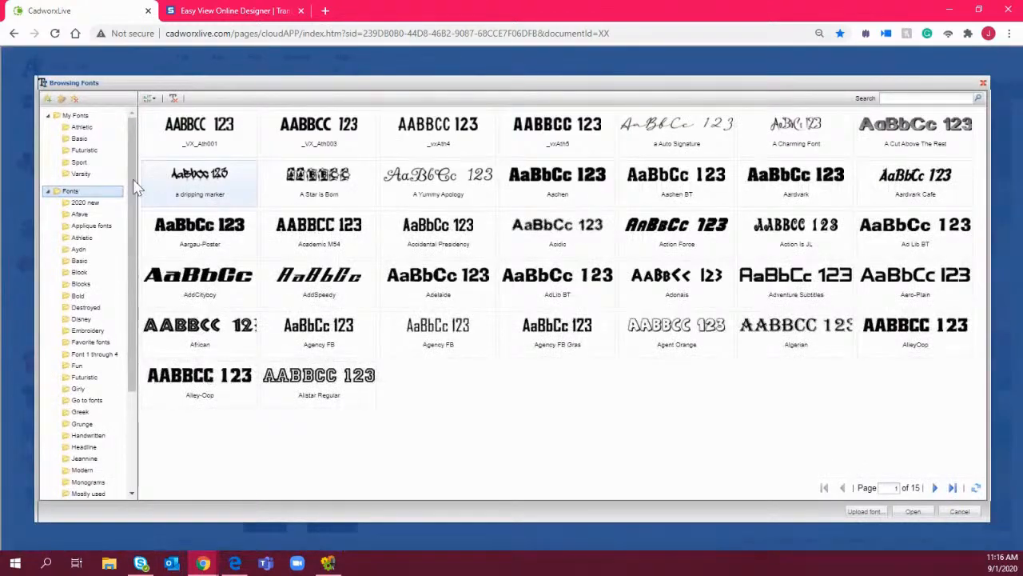
click(103, 206)
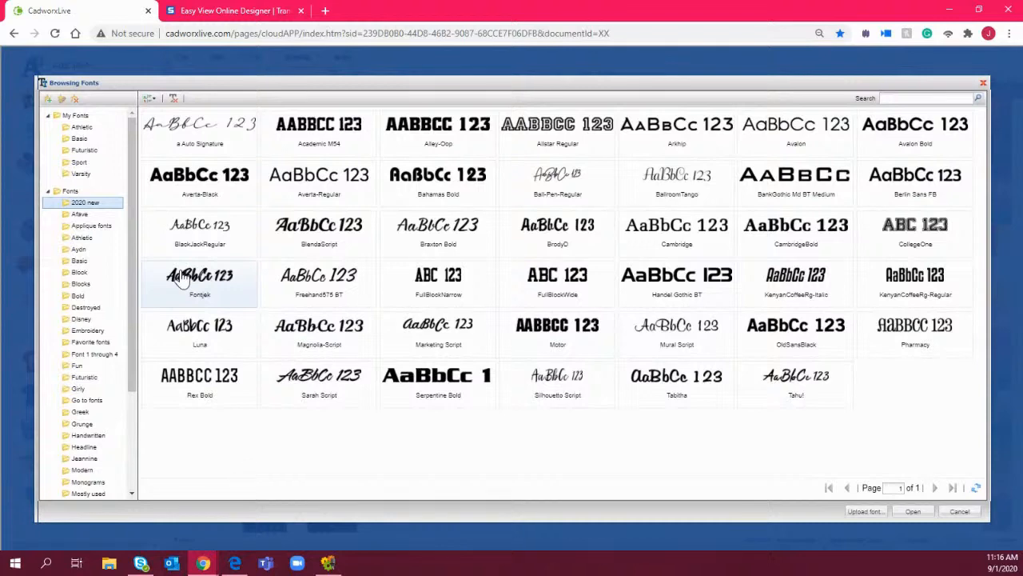
click(80, 260)
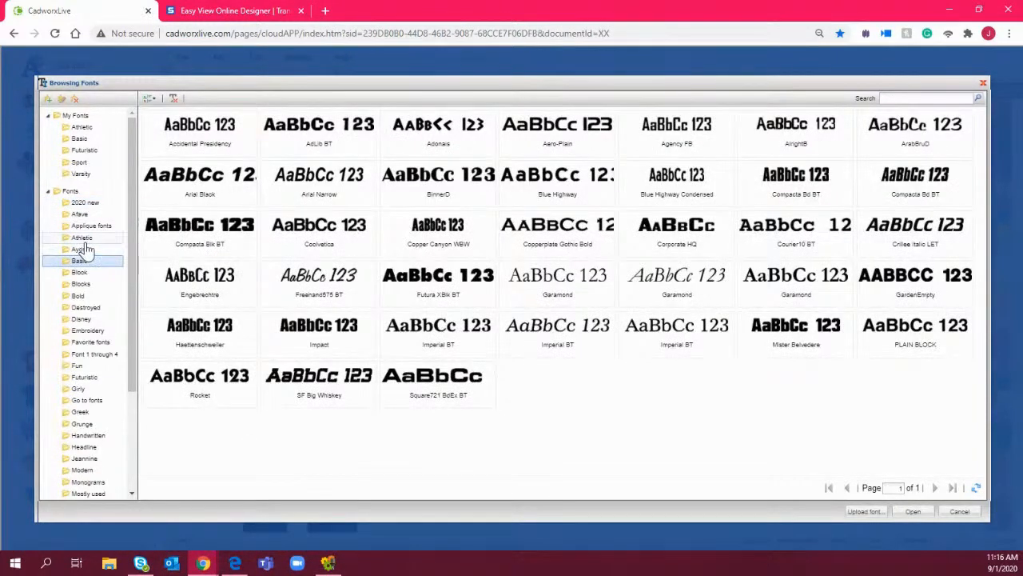
click(87, 204)
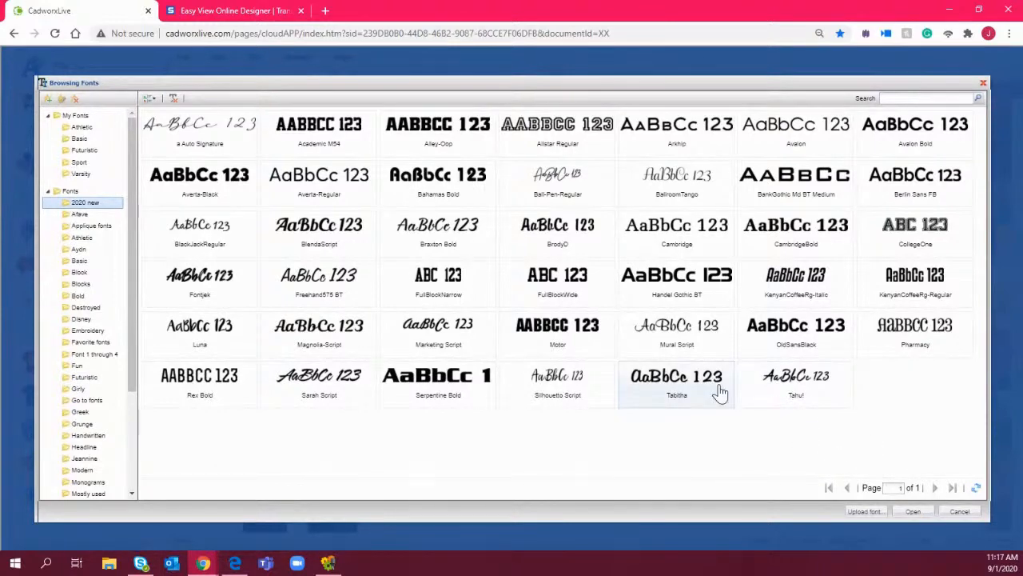
double_click(800, 388)
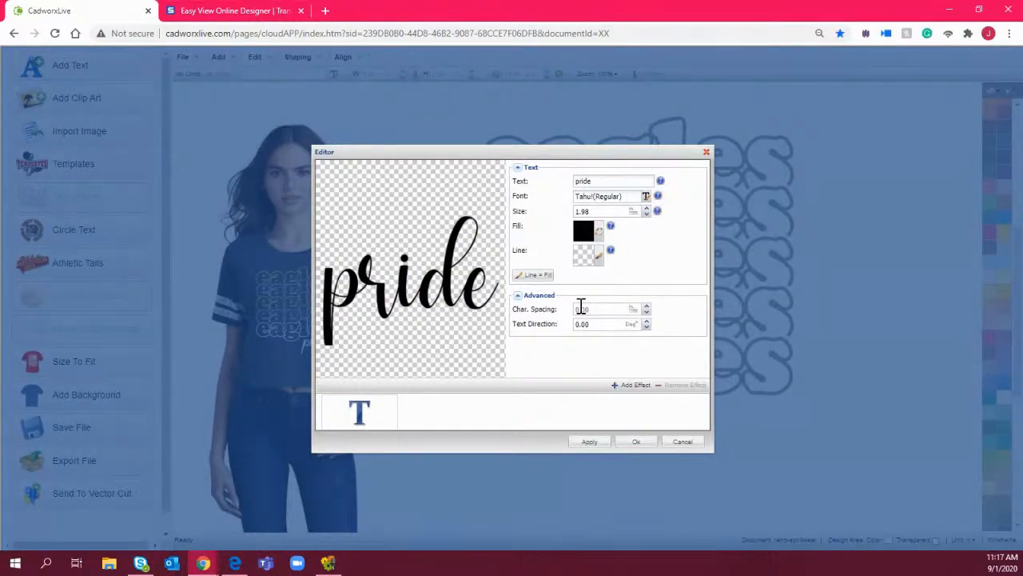
click(648, 445)
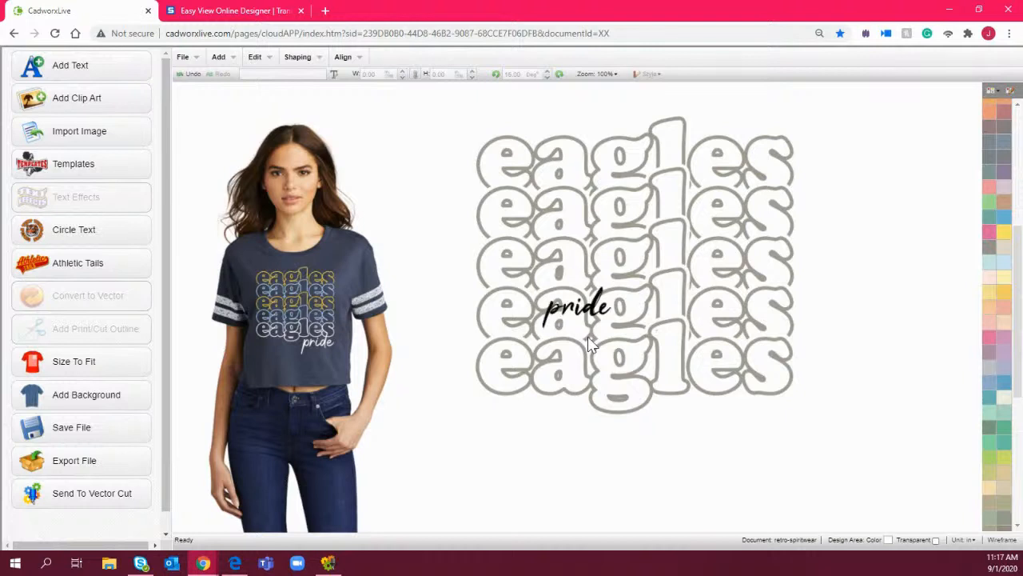
click(930, 263)
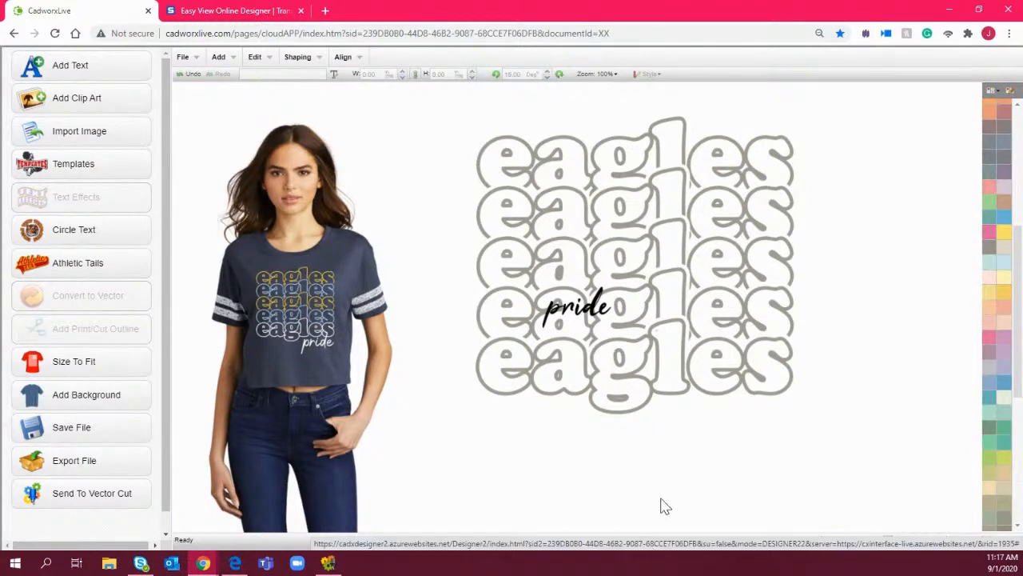
click(546, 237)
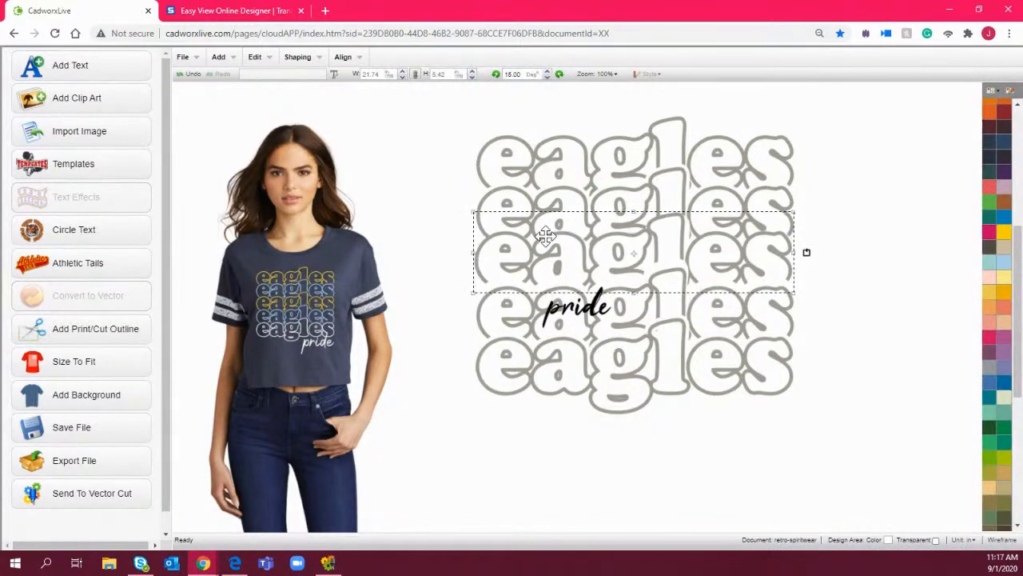
click(192, 75)
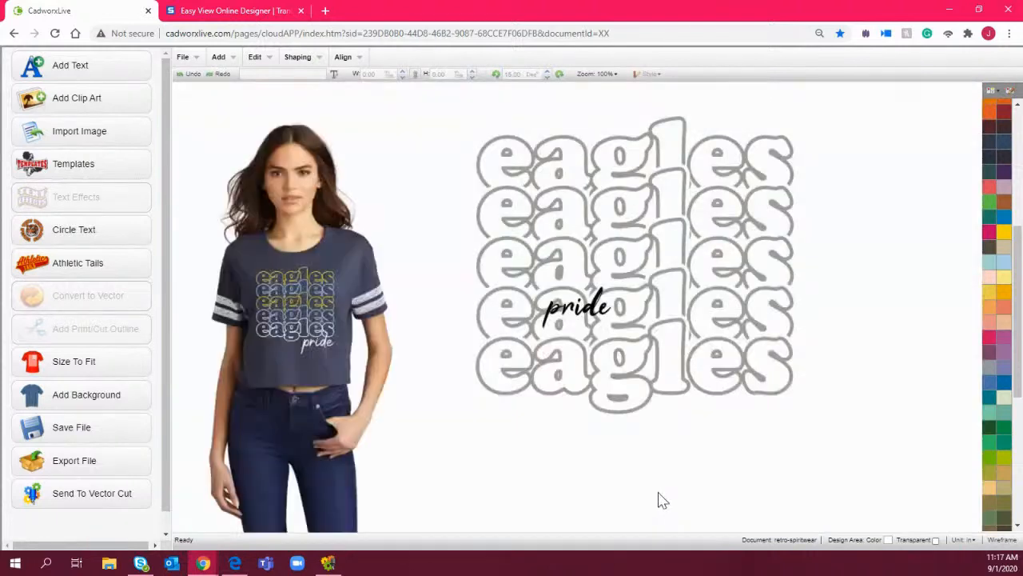
Enlarge "pride" to about 8.05 by 4.81 in and place it slightly overlapping the lower edge of the fifth line's last letters
drag(660, 494, 496, 262)
drag(581, 312, 752, 422)
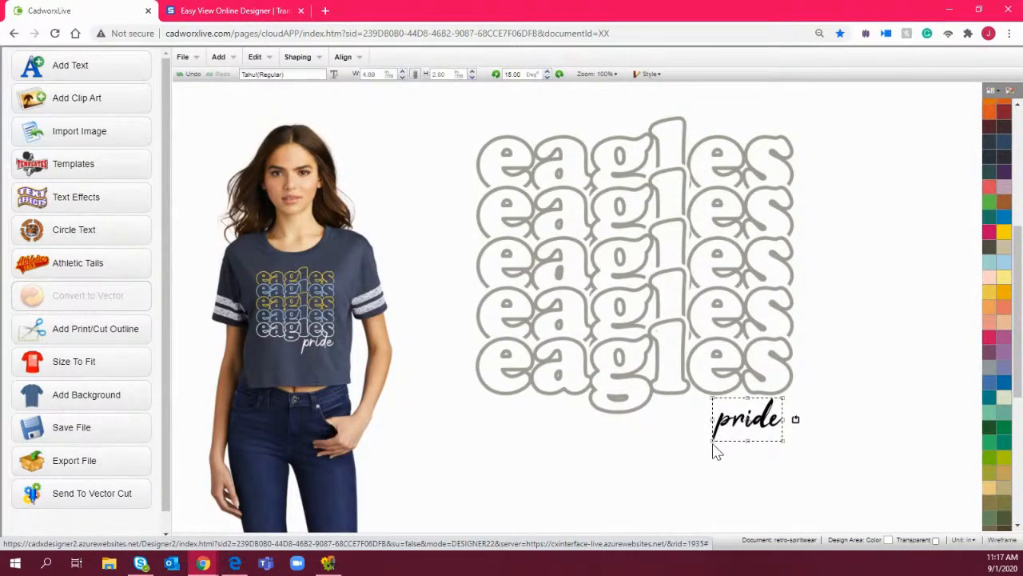
drag(710, 445, 665, 474)
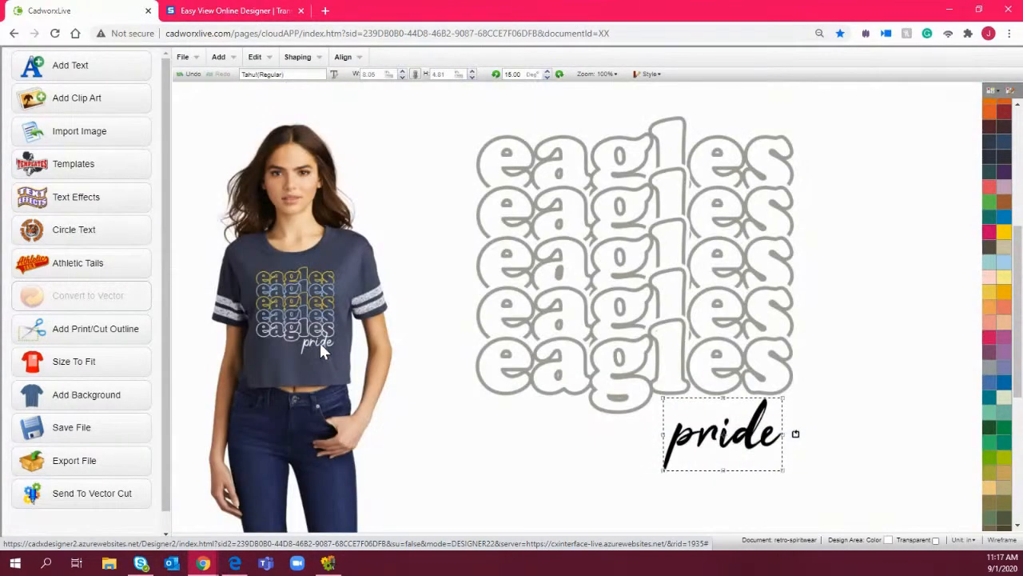
click(321, 344)
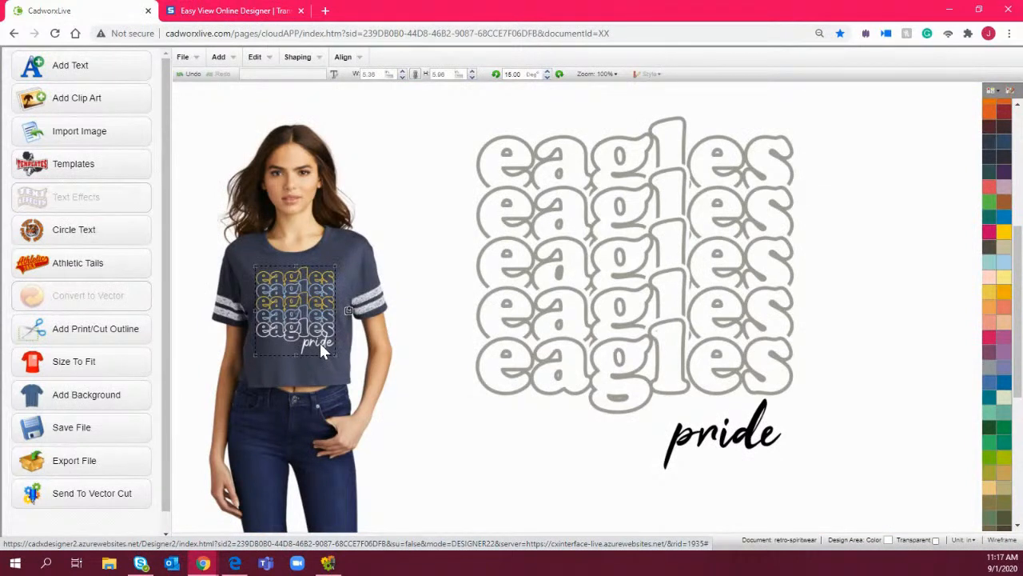
drag(759, 434, 766, 417)
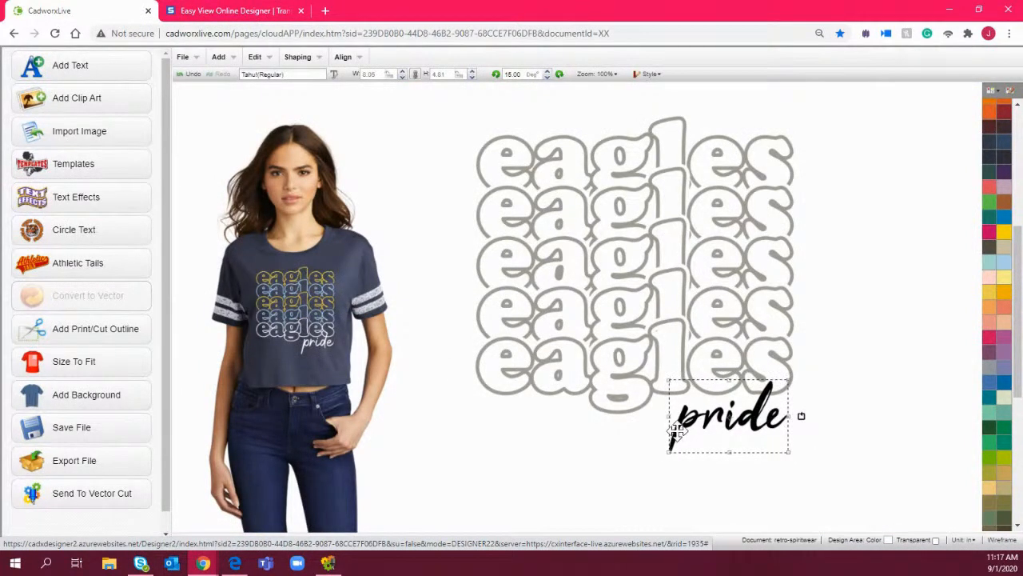
click(916, 417)
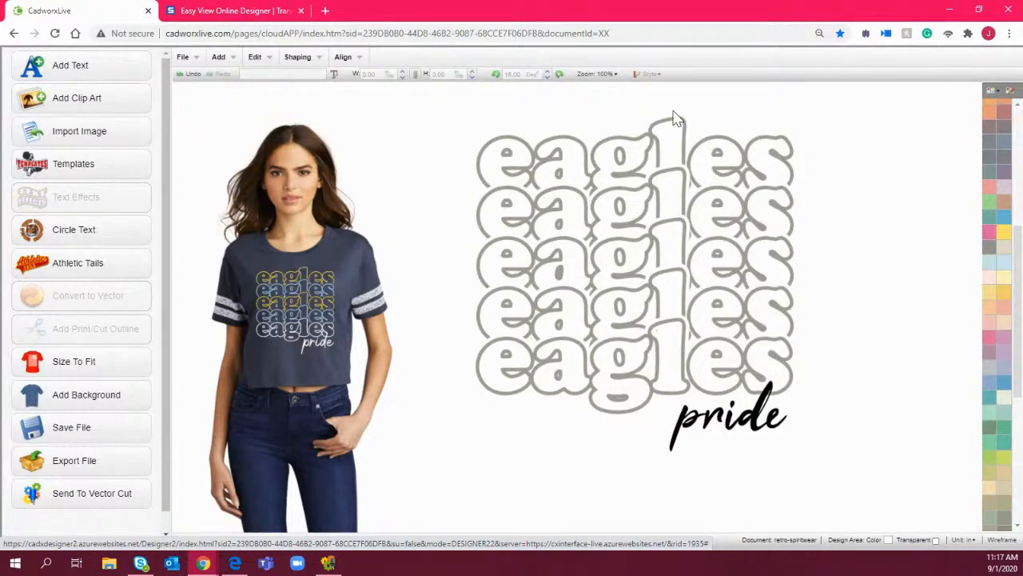
click(689, 146)
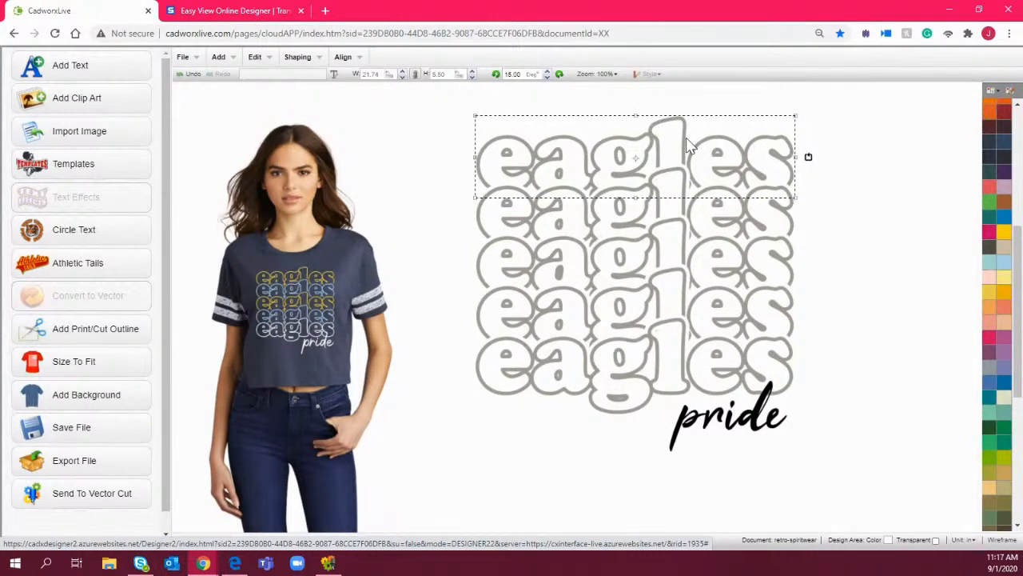
shift+click(760, 258)
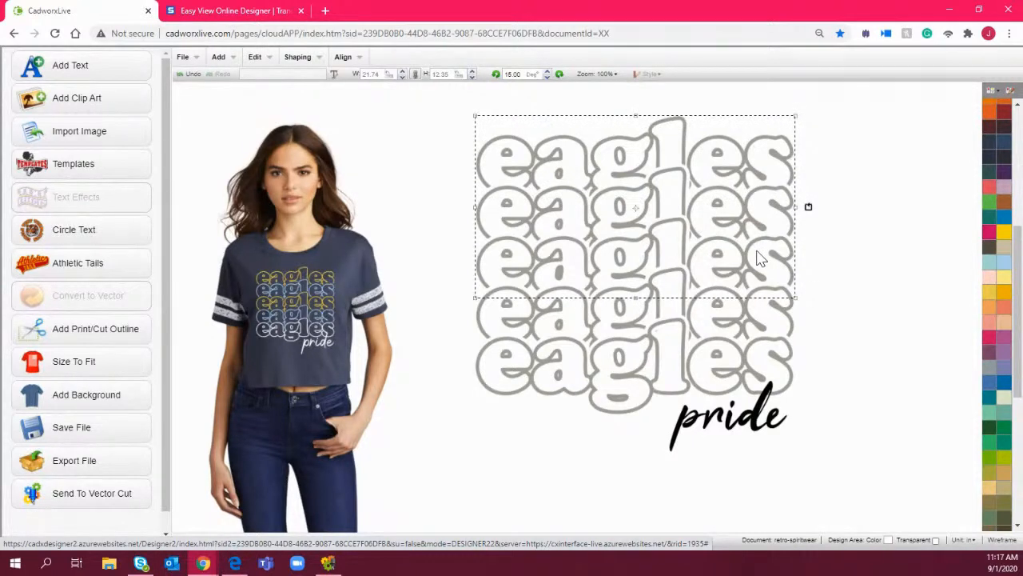
click(852, 267)
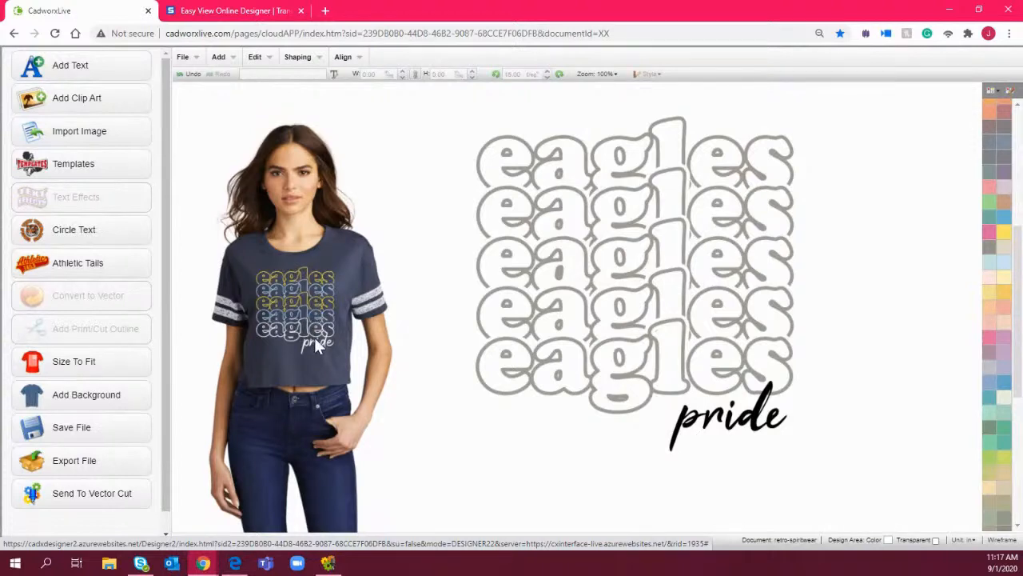
Recolor the first and third "eagles" lines golden yellow to match the shirt
click(775, 156)
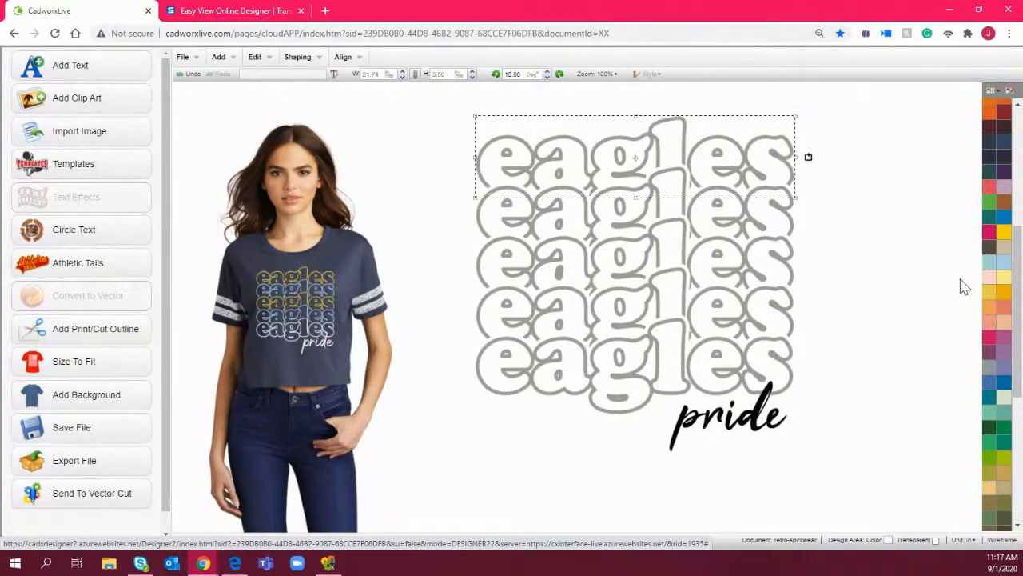
click(1005, 244)
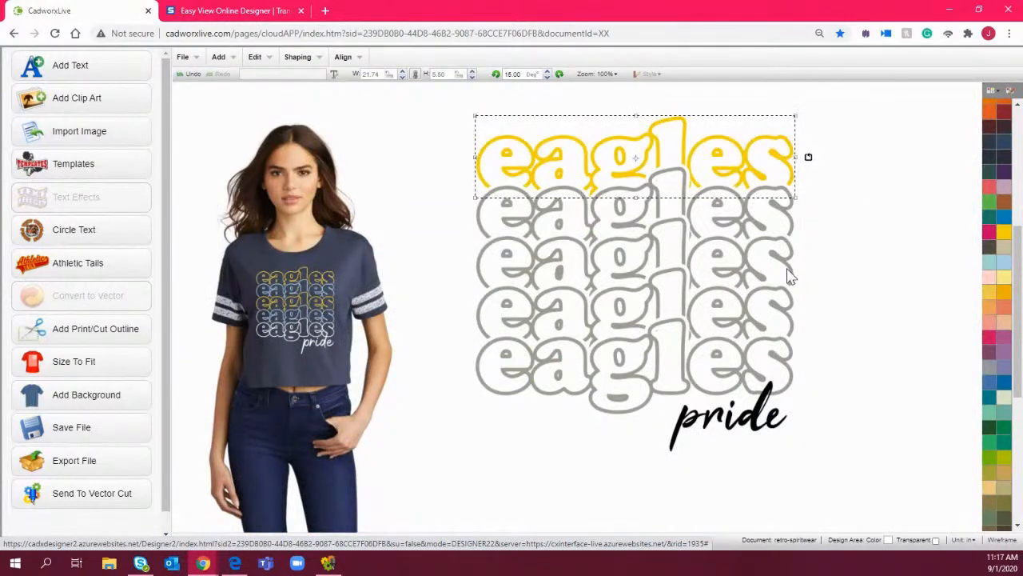
click(790, 266)
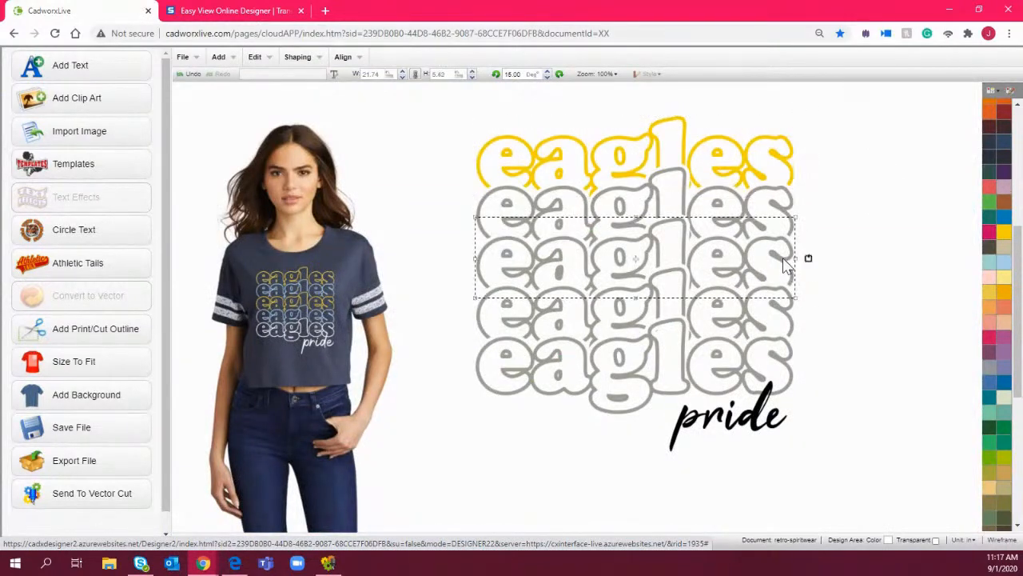
click(996, 267)
click(933, 281)
Recolor the second and fourth "eagles" lines light blue
click(789, 213)
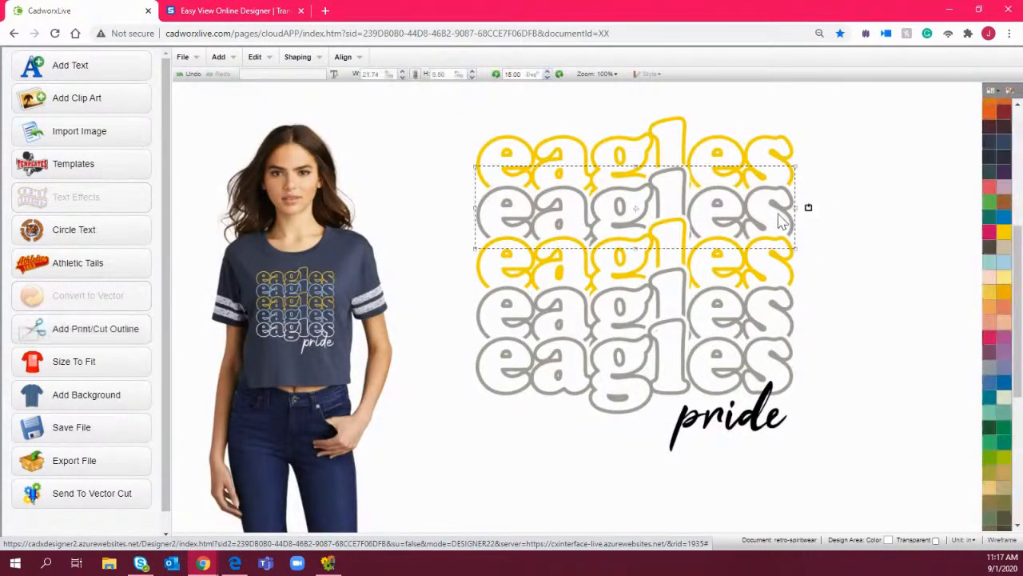
click(1003, 267)
click(764, 314)
click(1004, 269)
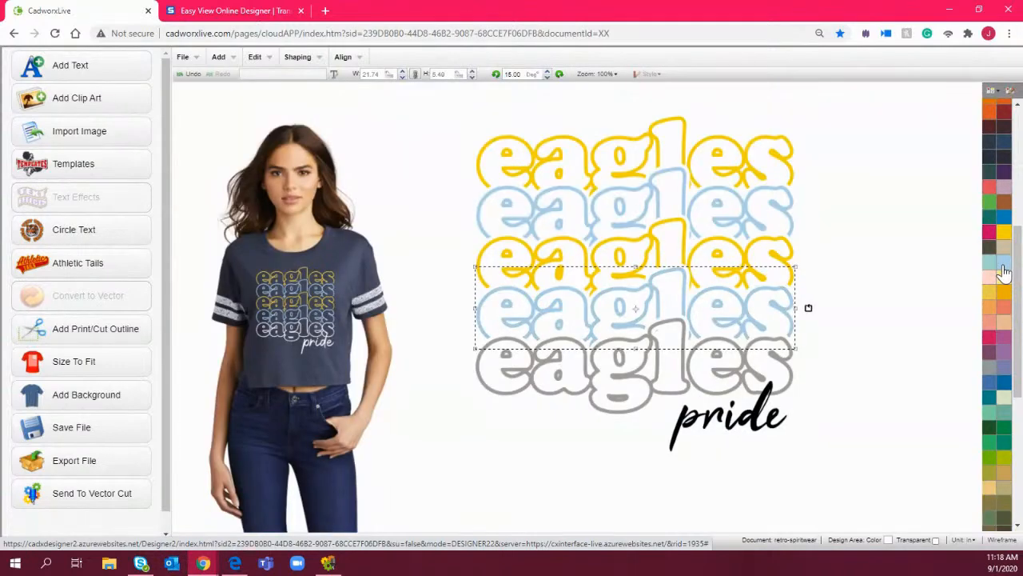
Thicken the fifth "eagles" line's outline by setting its Contour offset to 0.15
click(684, 372)
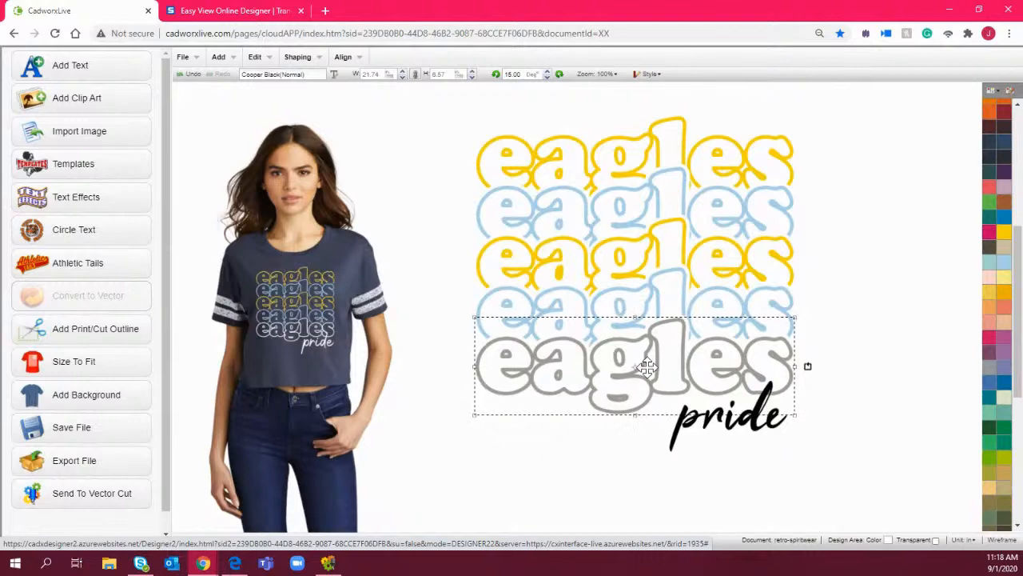
double_click(647, 366)
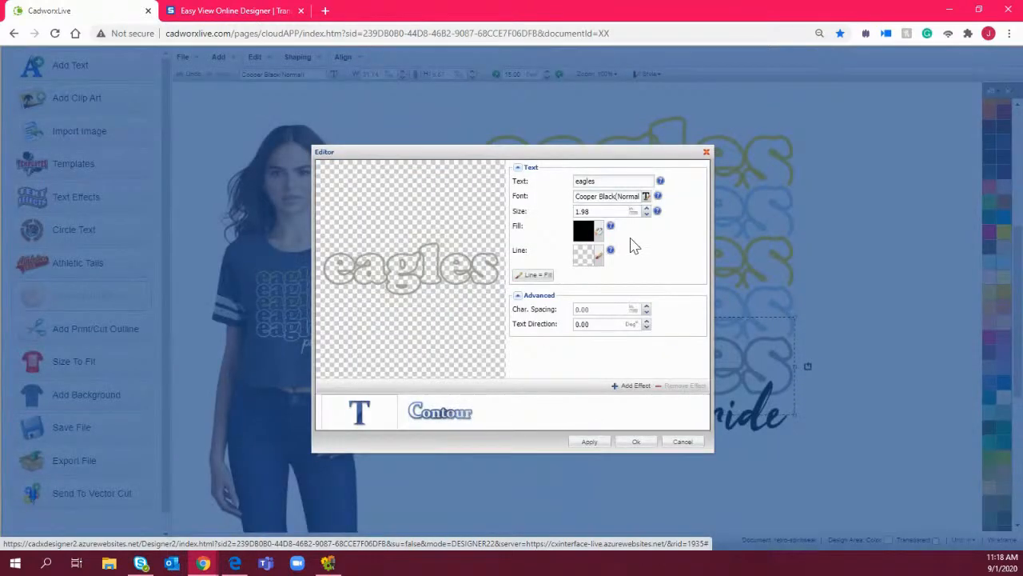
click(456, 417)
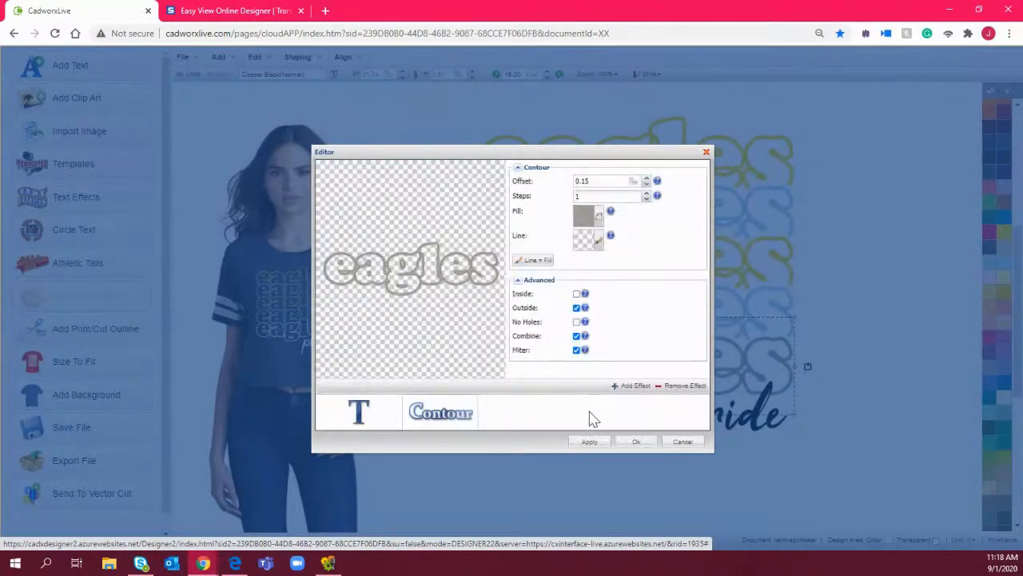
click(632, 442)
click(653, 362)
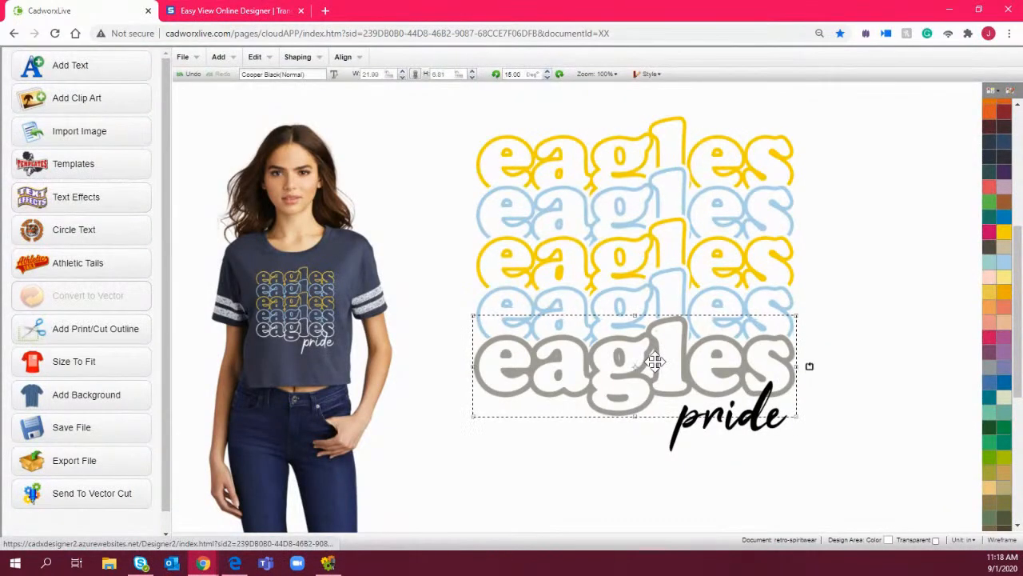
Set the design area's background color to medium blue, #8AA7D7
click(888, 541)
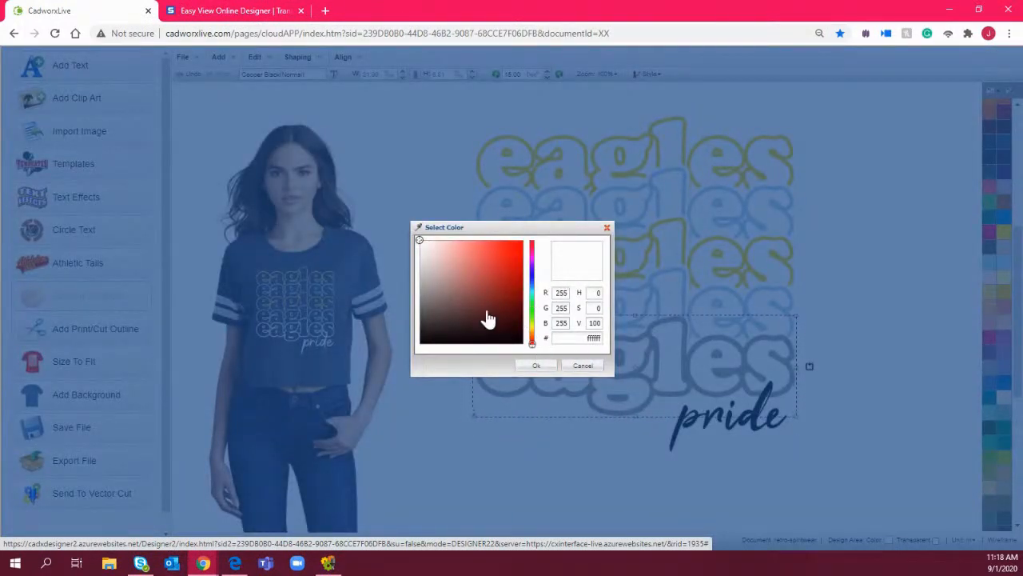
click(532, 282)
click(458, 260)
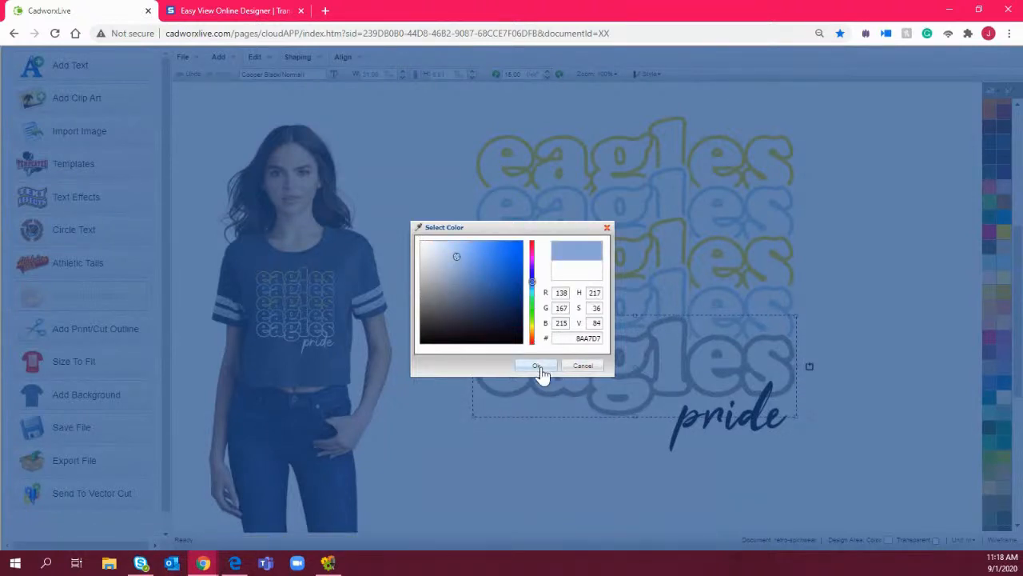
click(540, 368)
click(859, 279)
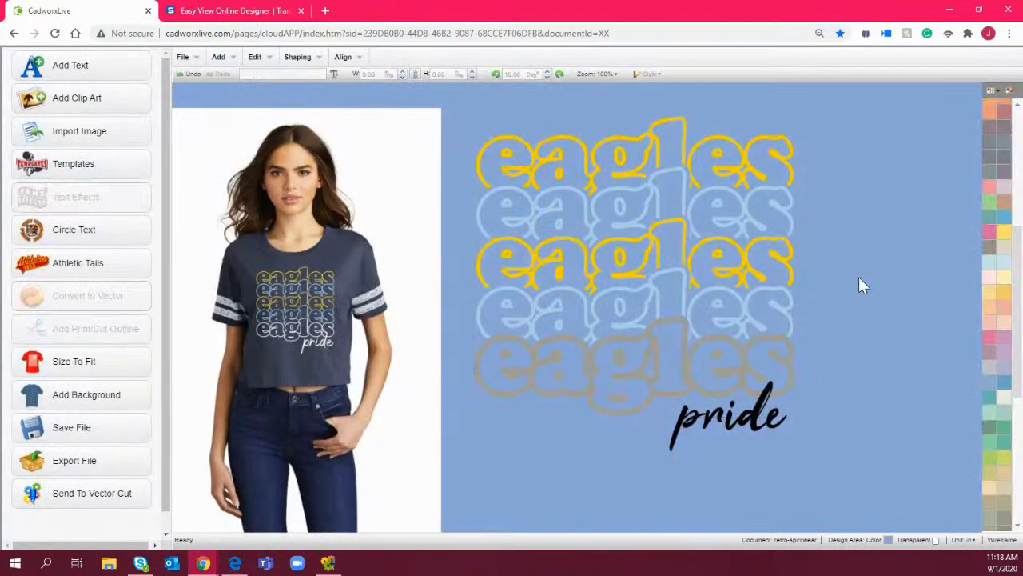
Weld the fifth "eagles" line into a single shape and recolor it white
click(735, 374)
double_click(677, 367)
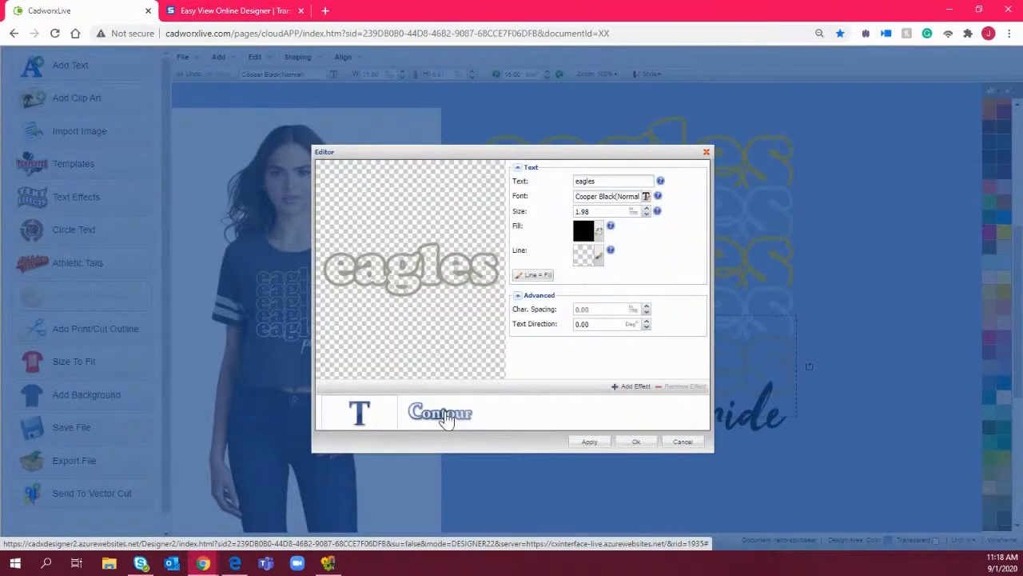
click(683, 442)
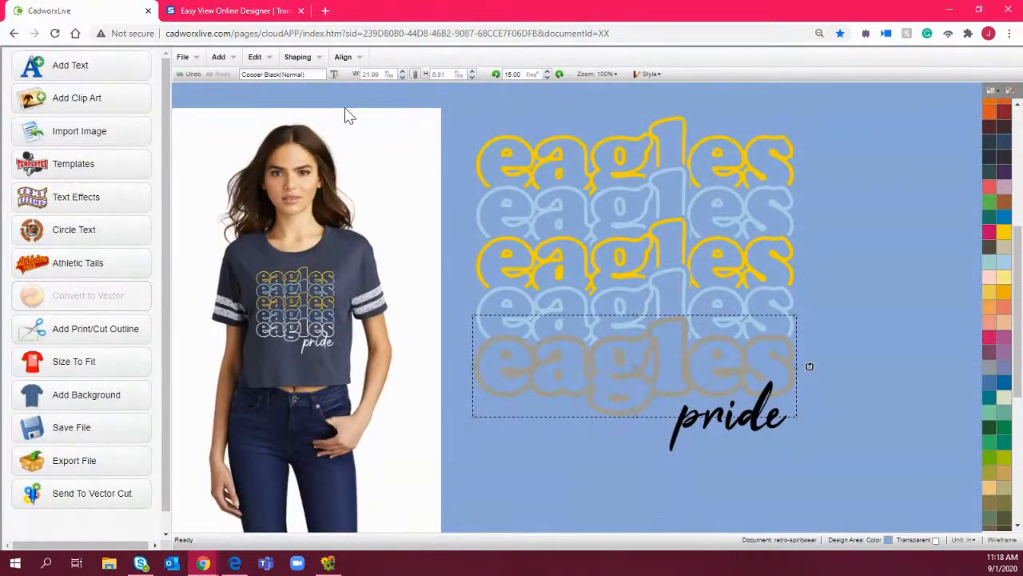
click(299, 57)
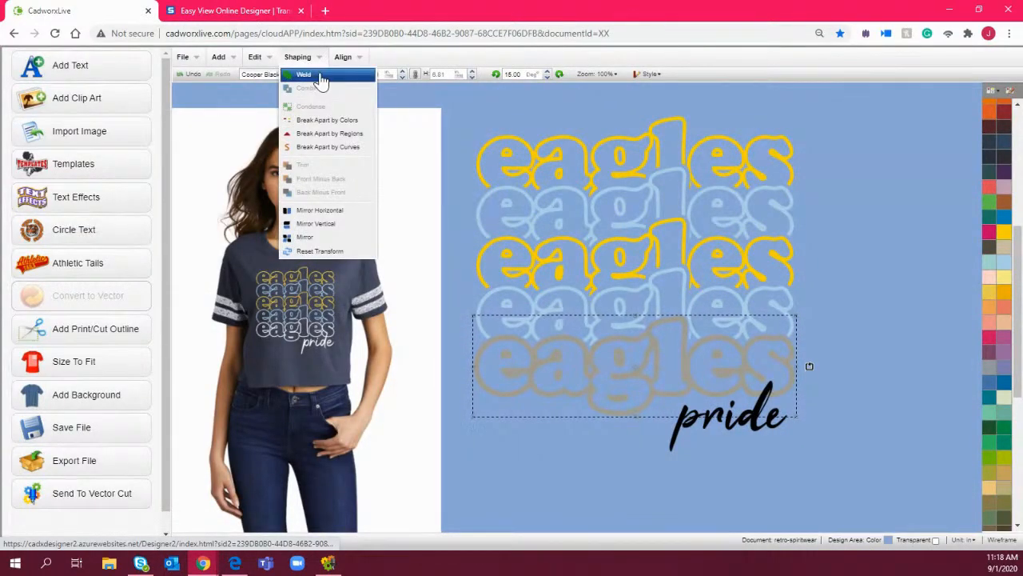
click(315, 75)
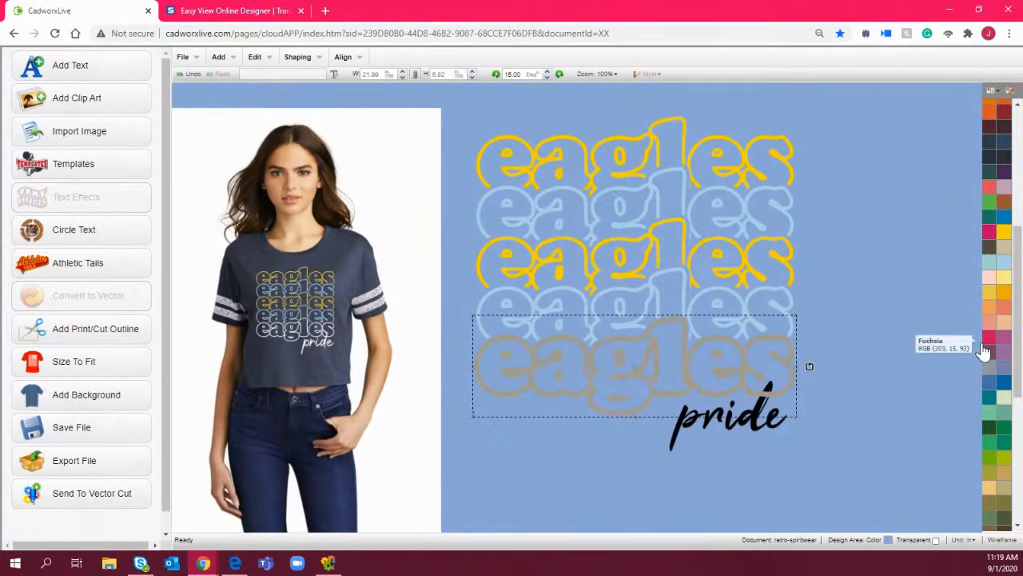
drag(1017, 332, 1018, 191)
click(992, 109)
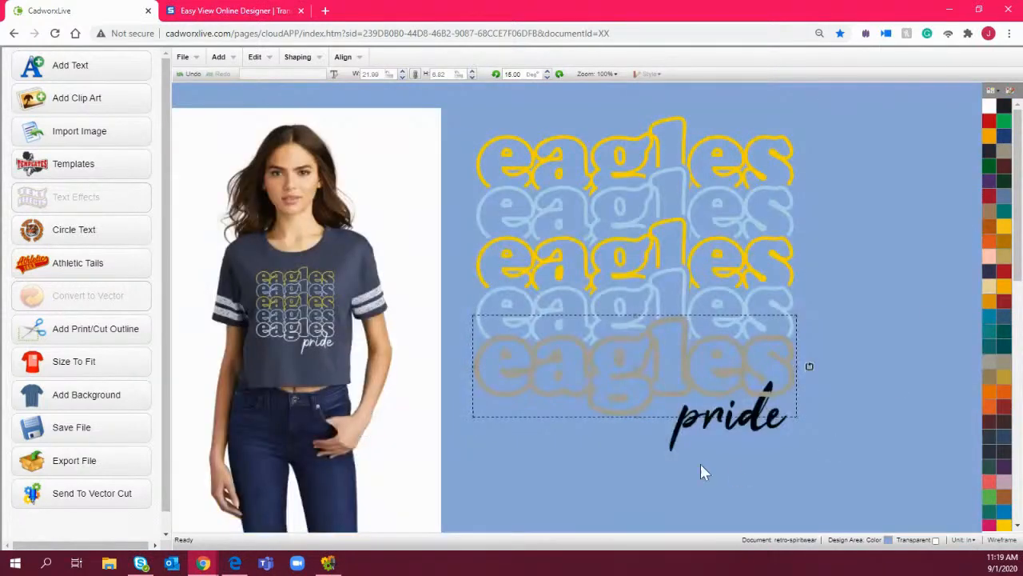
Move the "pride" text back one level in the stacking order and recolor it white
click(737, 426)
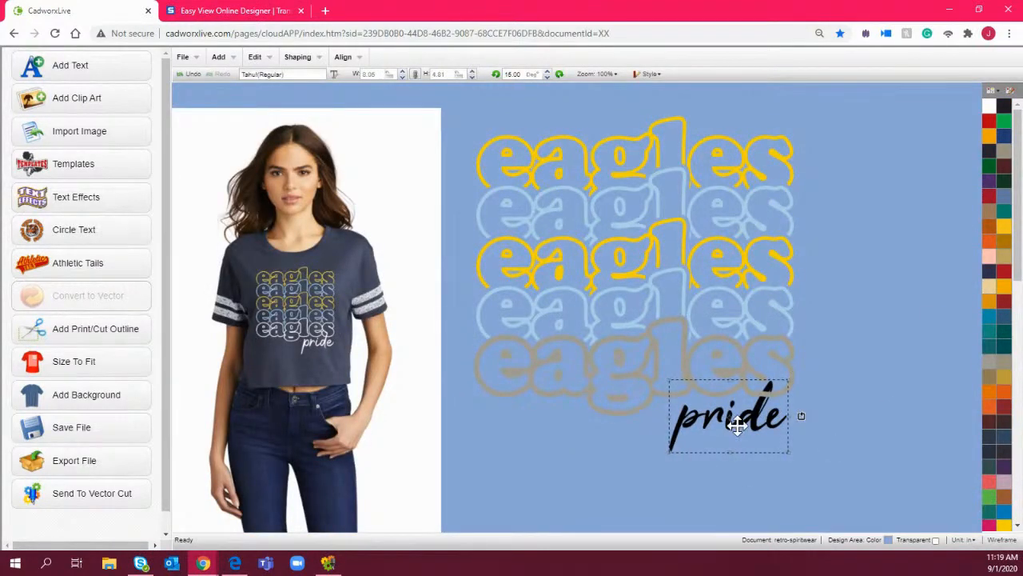
right_click(737, 425)
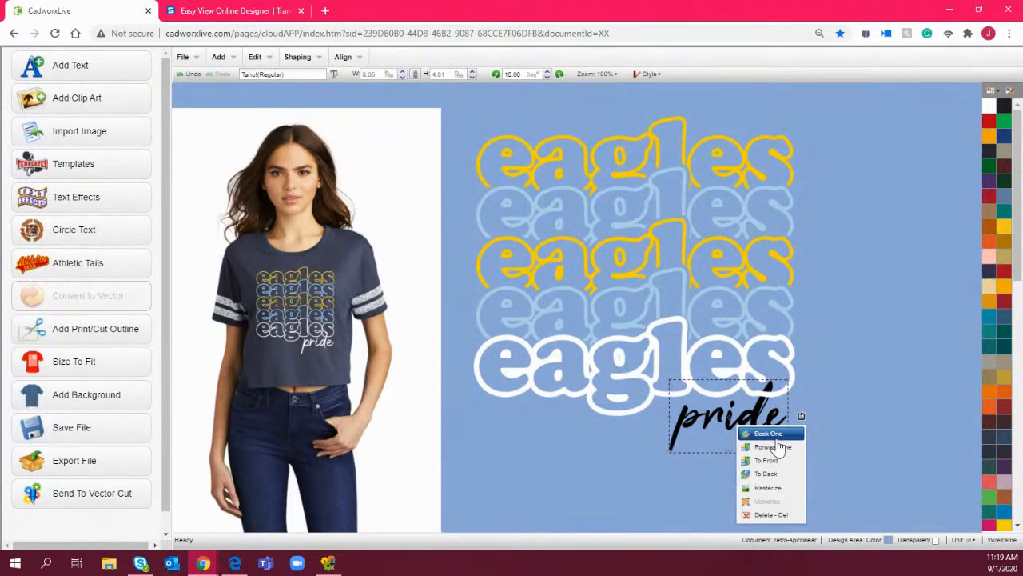
click(775, 435)
click(991, 106)
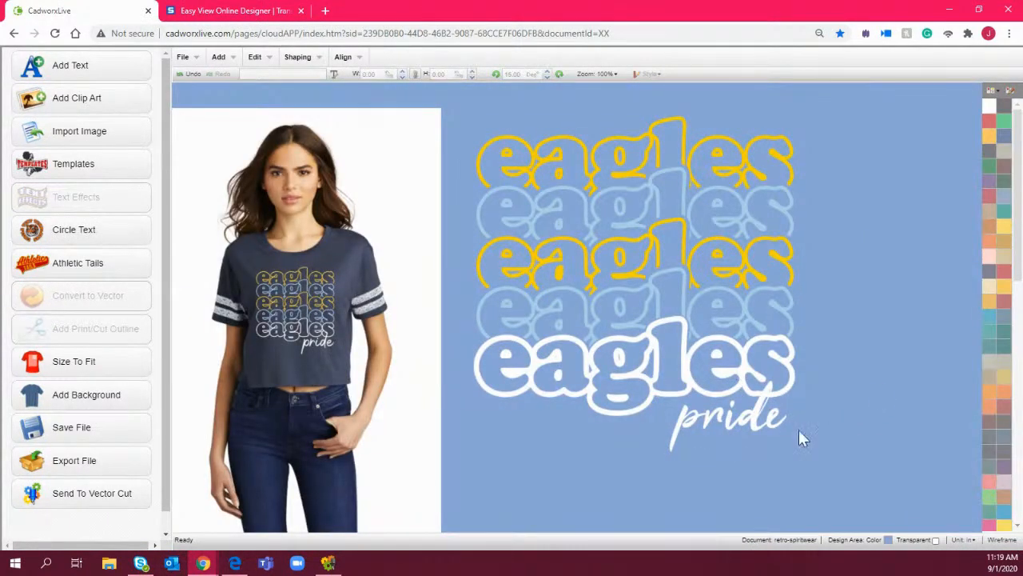
Enlarge "pride" to about 10 by 6 in, keeping it tucked under the fifth line's last letters
drag(670, 452, 642, 472)
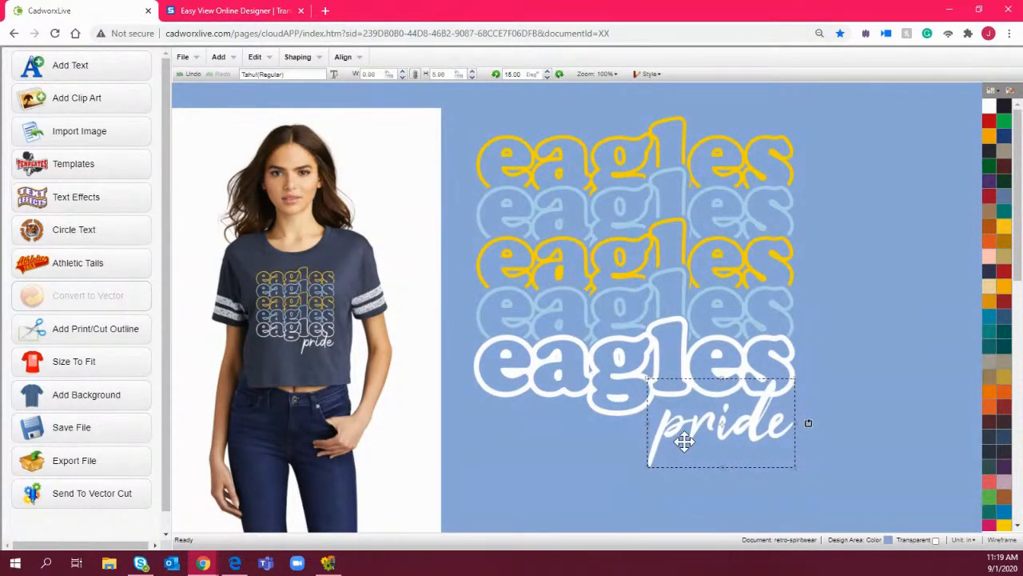
click(826, 416)
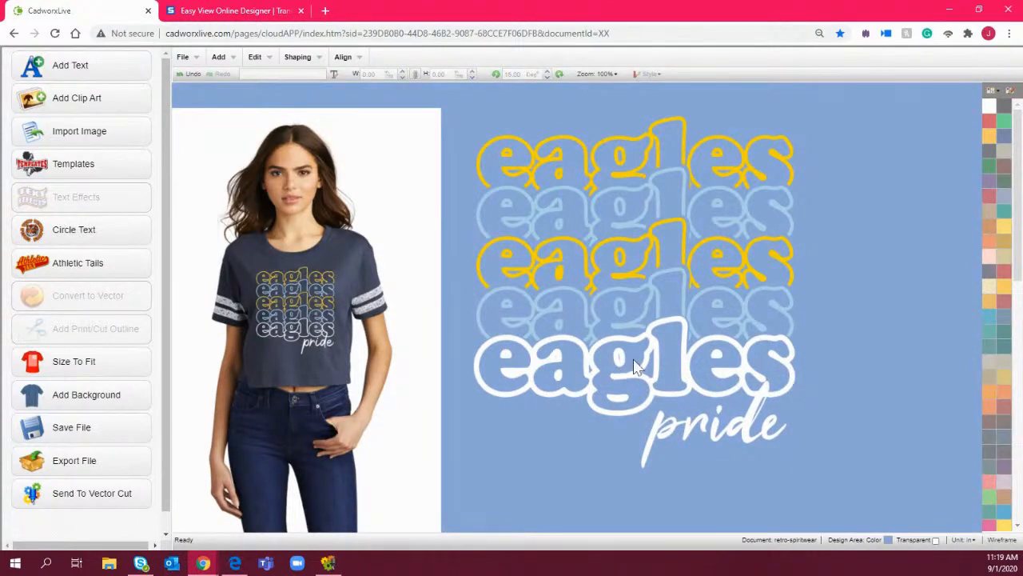
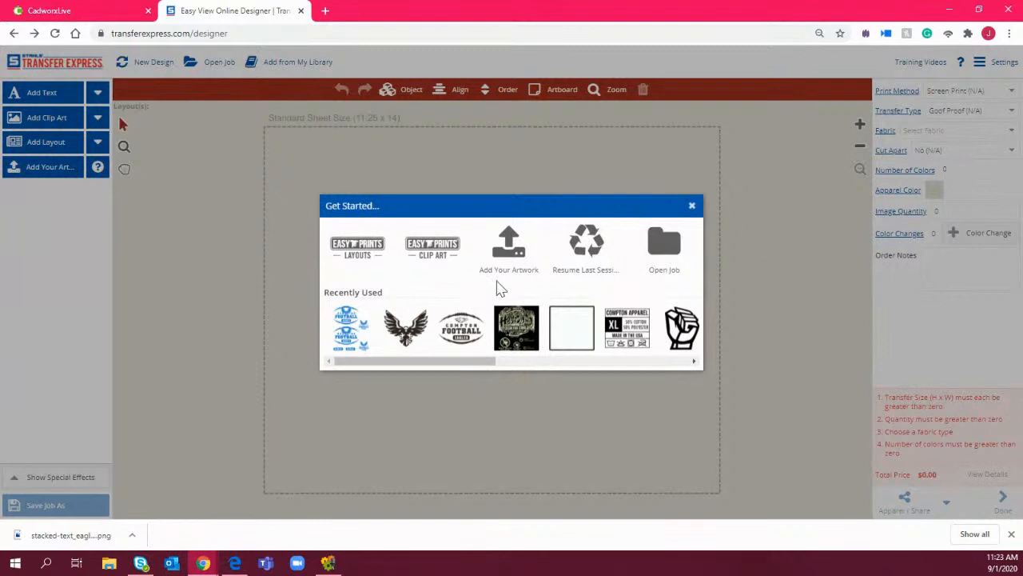
Upload the artwork "stacked-text_eagles (1)" to the Easy View Online Designer as the original full color (CMYK) version
click(692, 208)
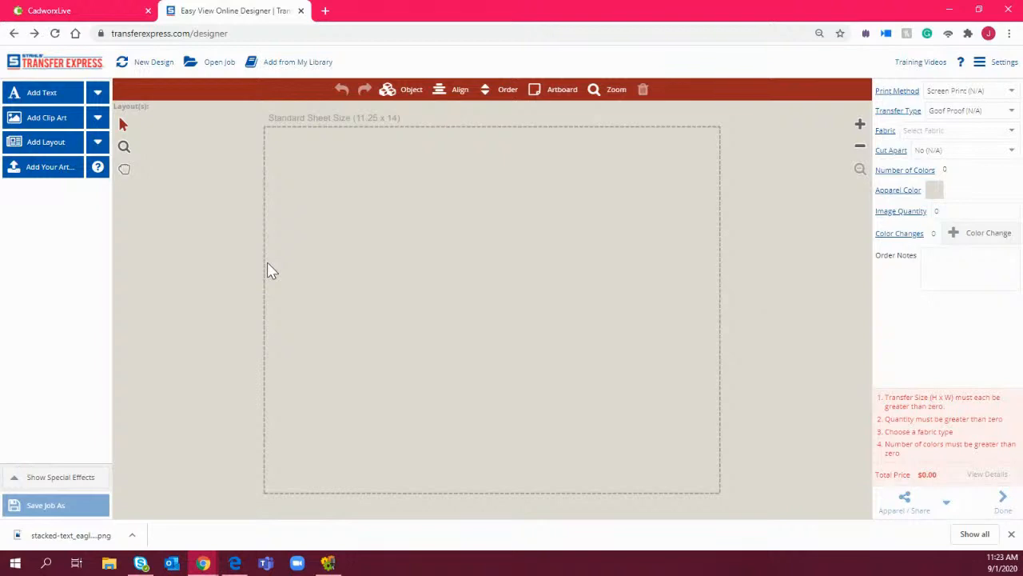
click(50, 176)
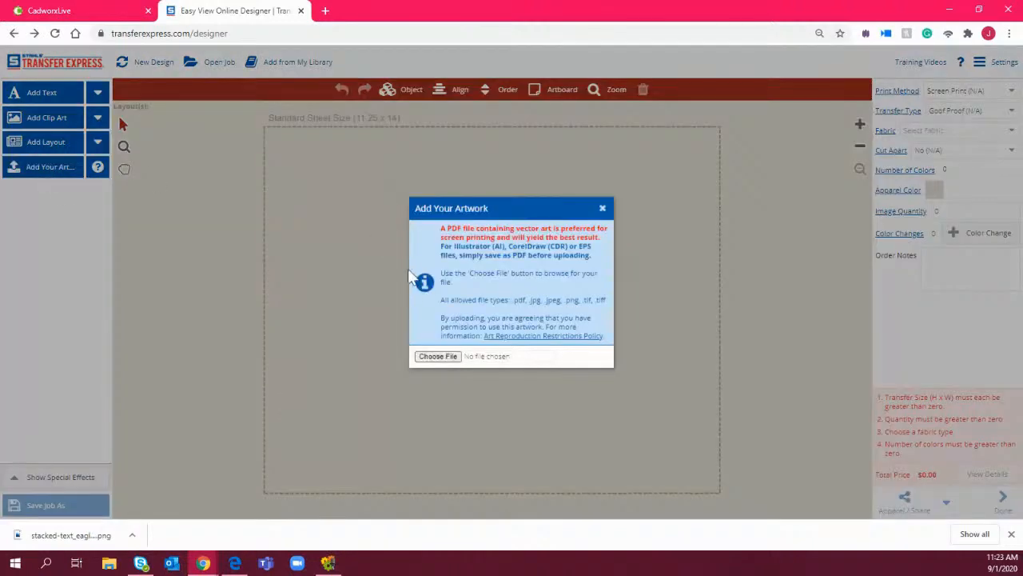
click(438, 357)
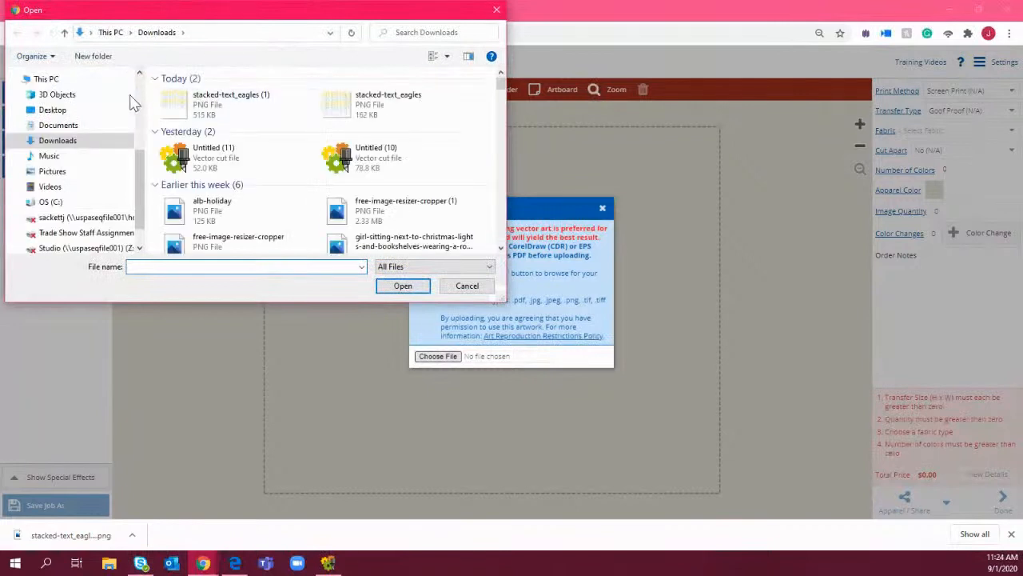
double_click(206, 107)
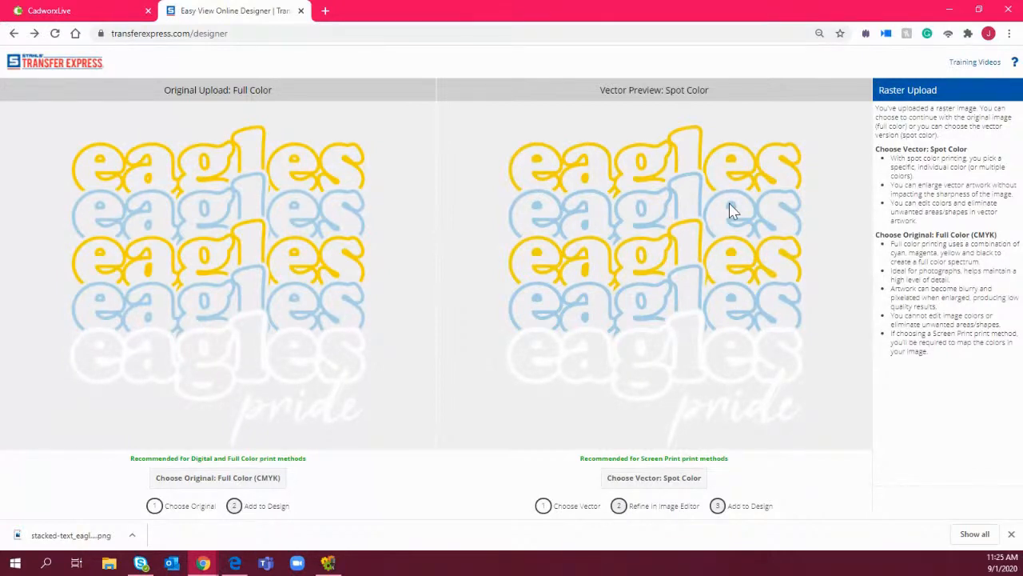
click(216, 478)
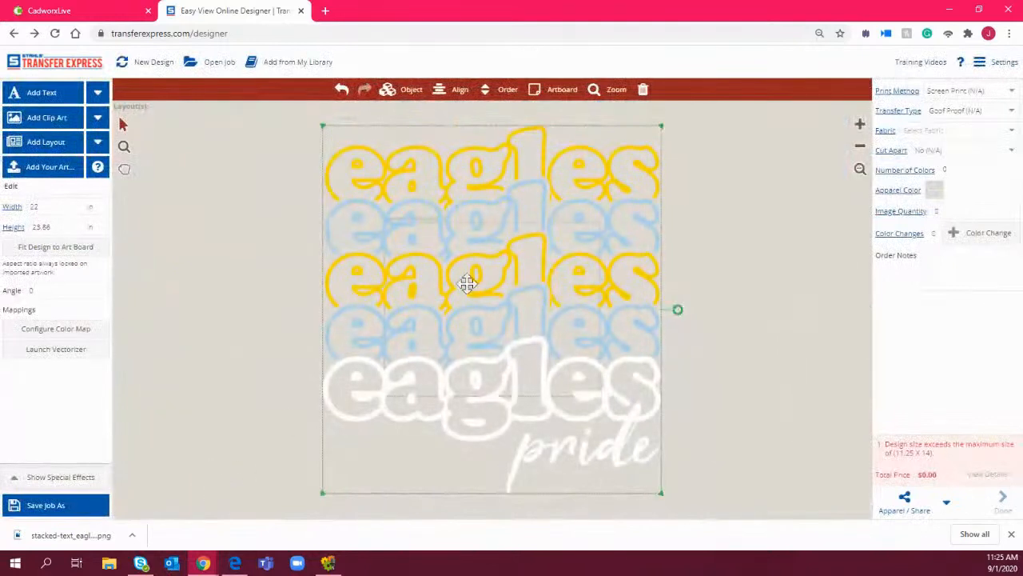
Scale the uploaded artwork down to about 8.66 by 9.4 in and place it inside the standard sheet
drag(664, 132, 455, 389)
drag(395, 435, 497, 315)
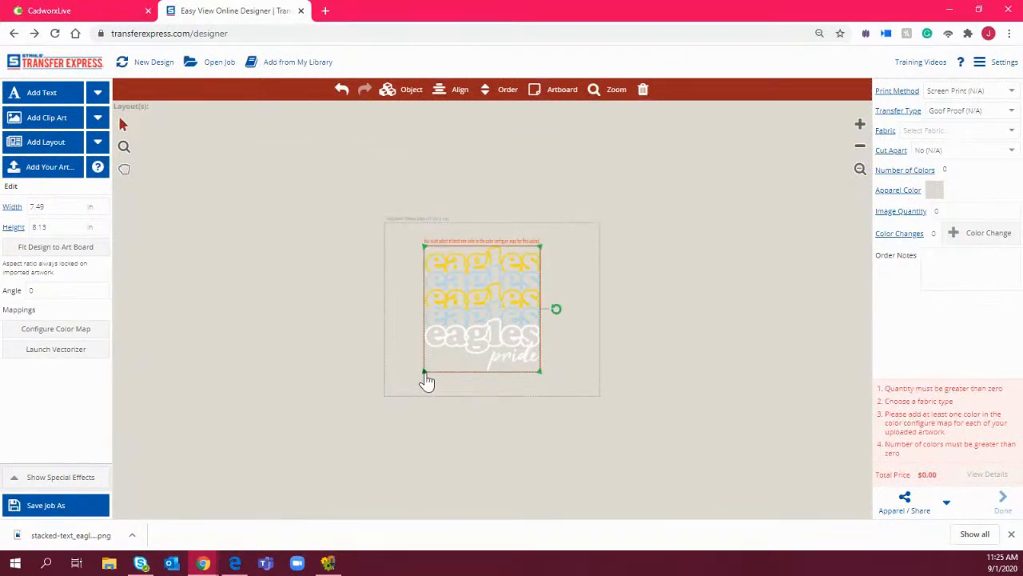
drag(425, 373, 407, 383)
drag(540, 246, 642, 236)
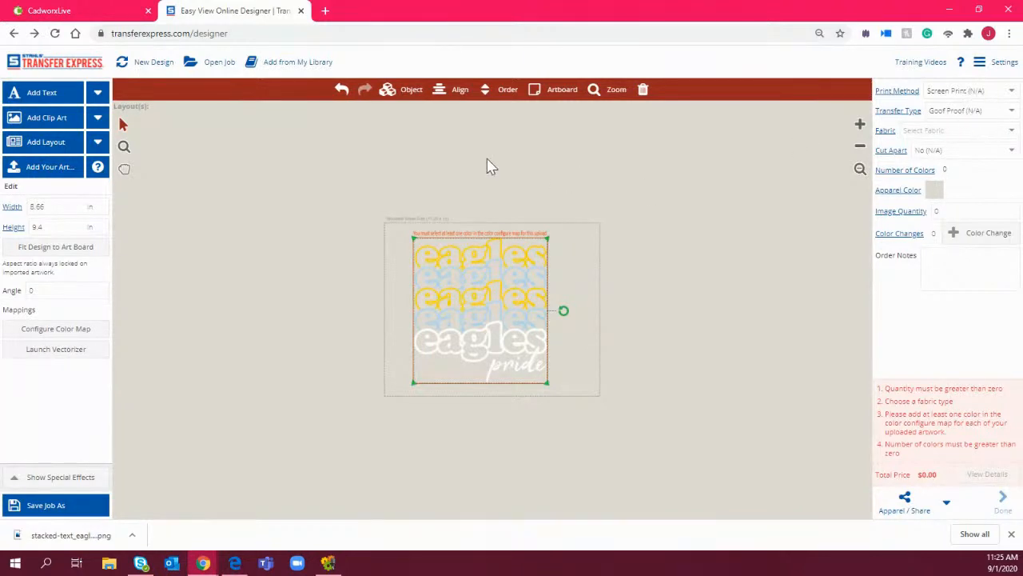
drag(368, 188, 565, 253)
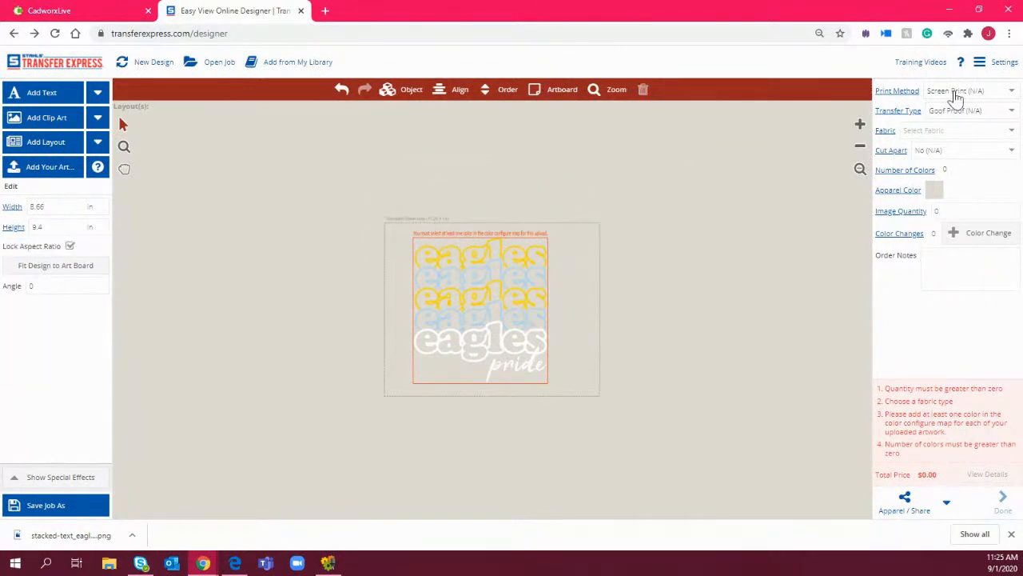
Set the print method to Full Color with the UltraColor Soft (SLM) transfer type
click(983, 93)
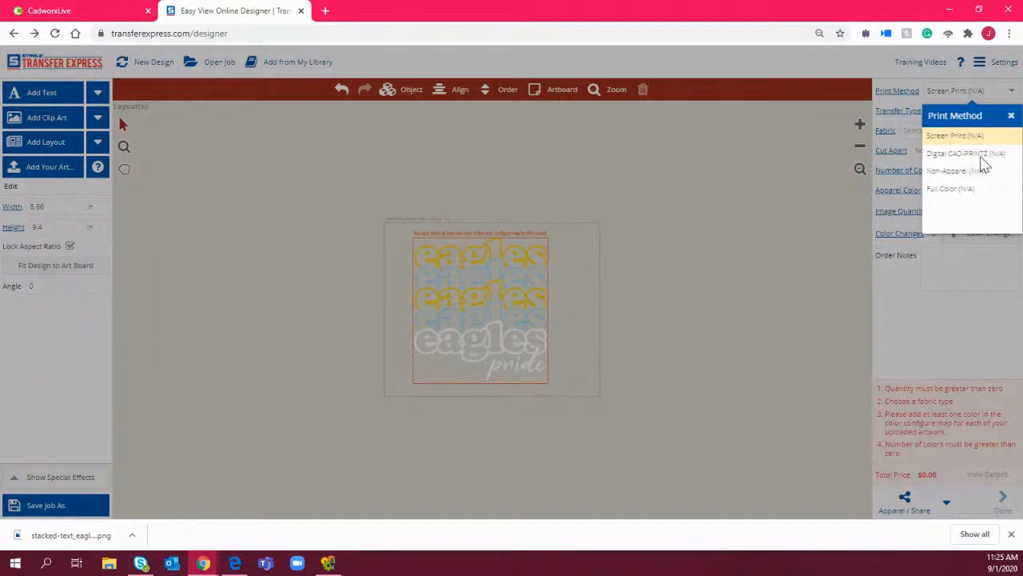
click(953, 191)
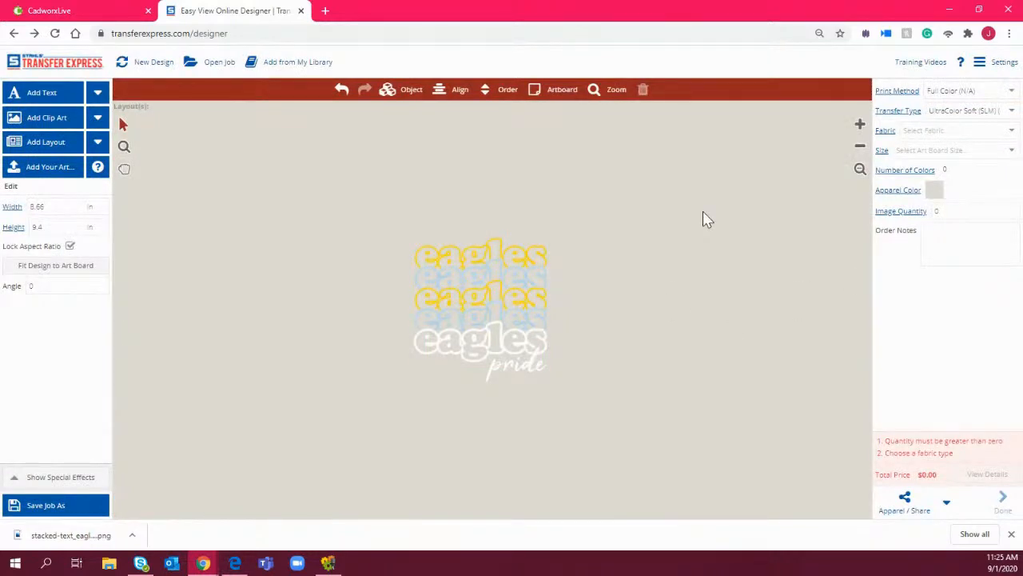
click(996, 113)
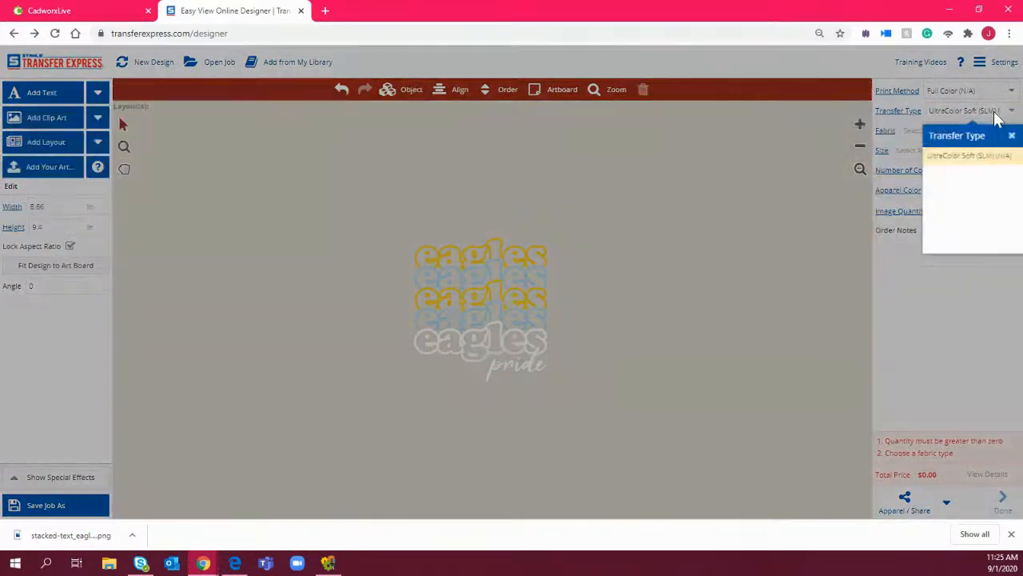
click(1000, 116)
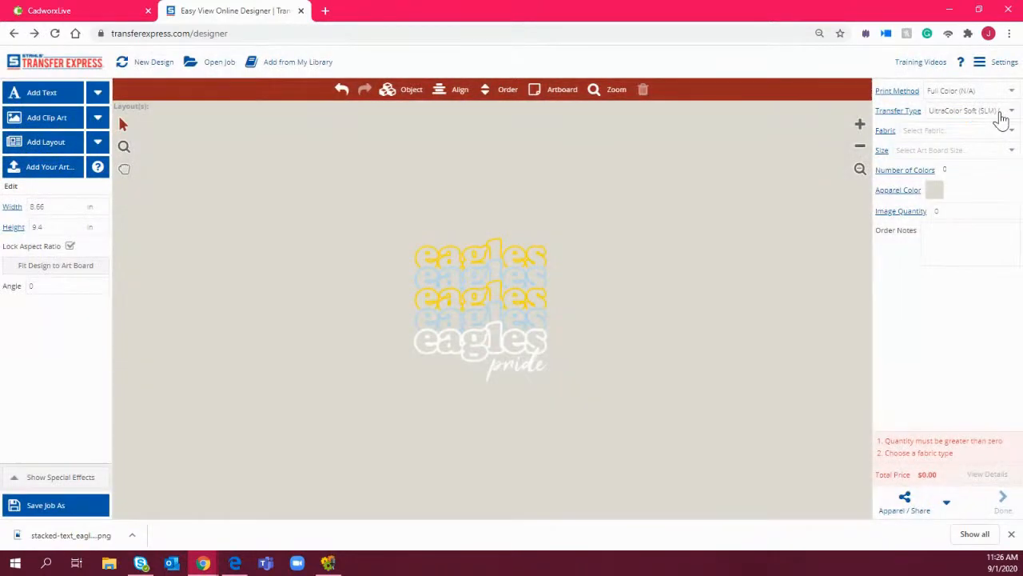
Set the artboard size to Sheet (11.5 x 18) and move the artwork into the sheet's left half
click(983, 155)
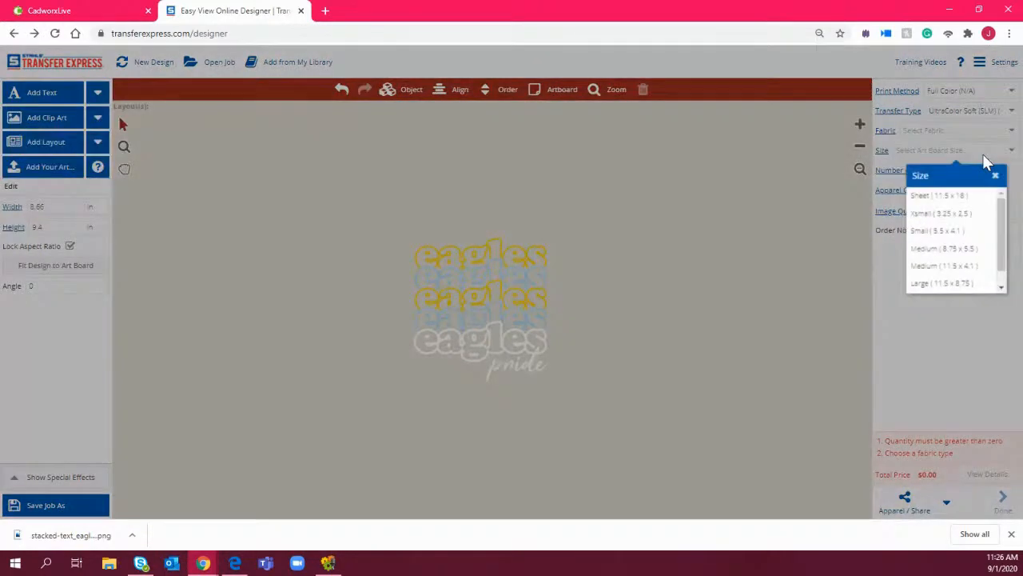
click(956, 199)
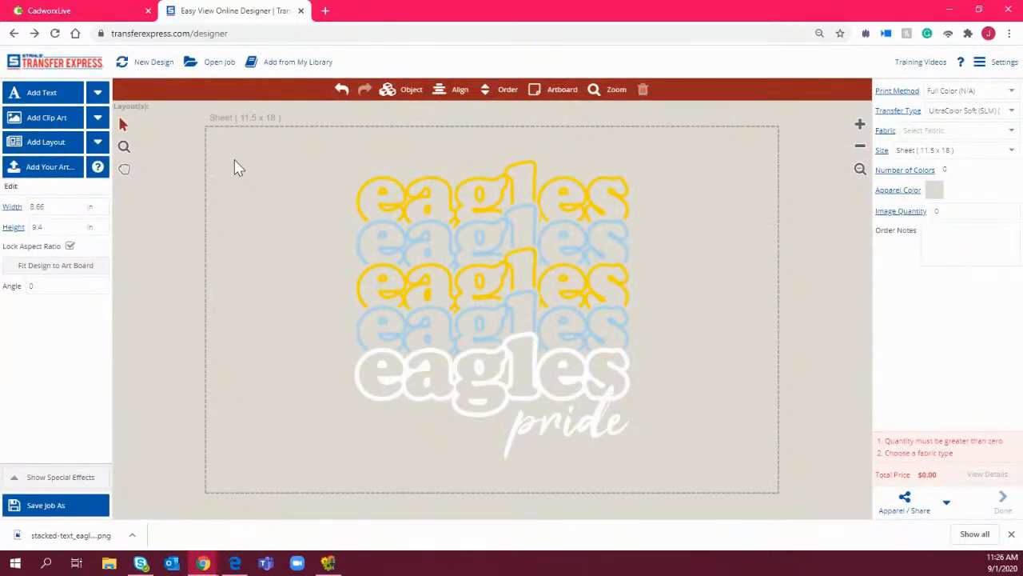
click(528, 318)
drag(526, 318, 410, 296)
drag(444, 330, 424, 331)
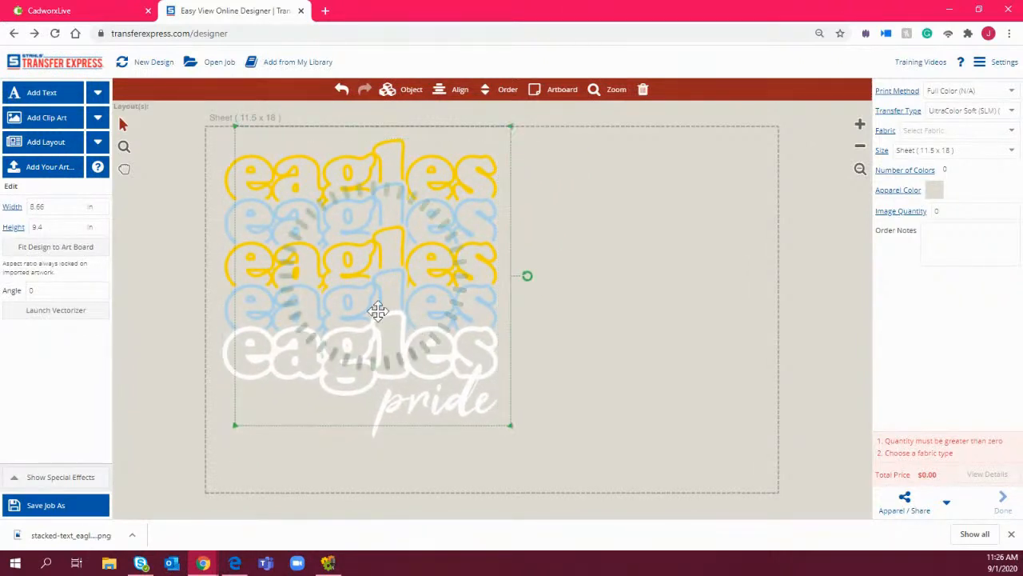
Duplicate the eagles artwork and arrange the two copies side by side within the sheet
key(ctrl+c)
key(ctrl+v)
drag(325, 251, 589, 267)
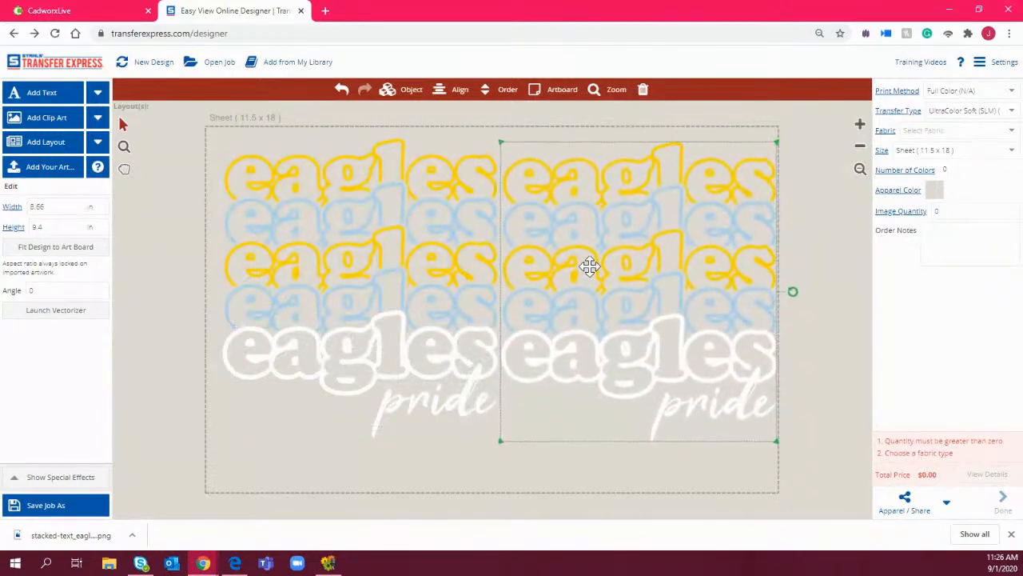
drag(404, 257, 393, 256)
click(572, 268)
drag(572, 268, 568, 267)
click(850, 352)
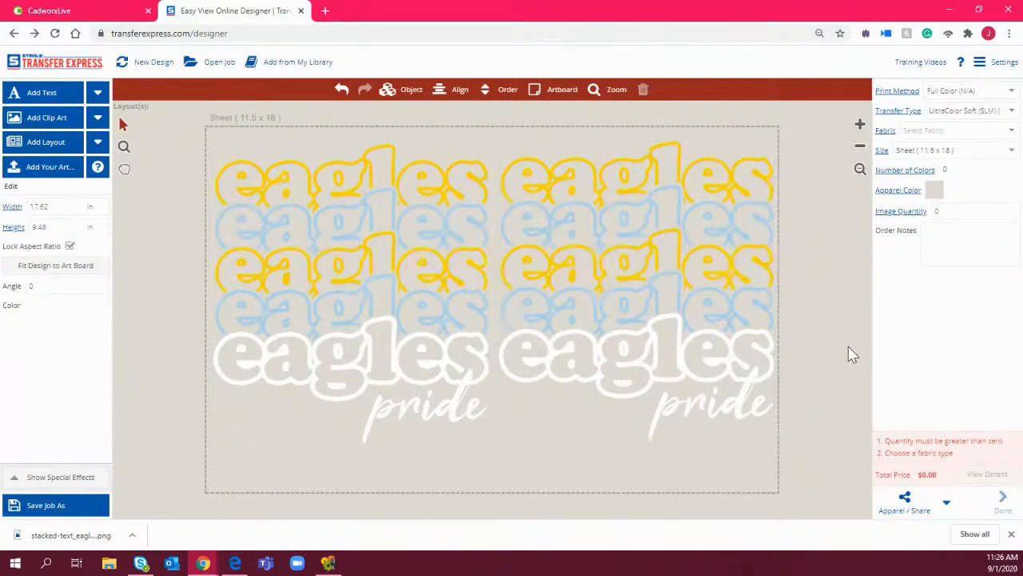
Delete the right-hand copy of the eagles artwork from the sheet
click(965, 153)
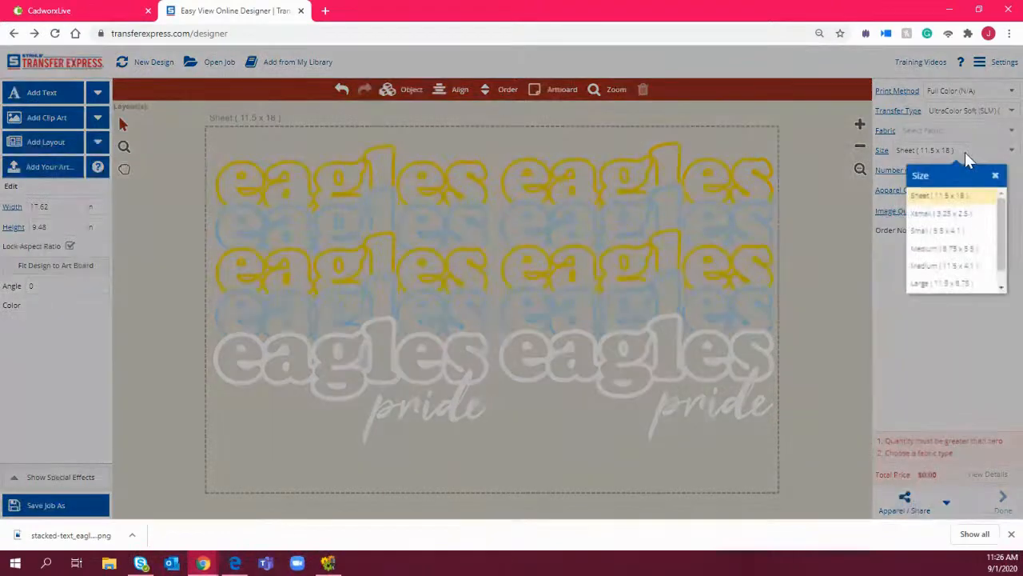
click(680, 258)
click(680, 259)
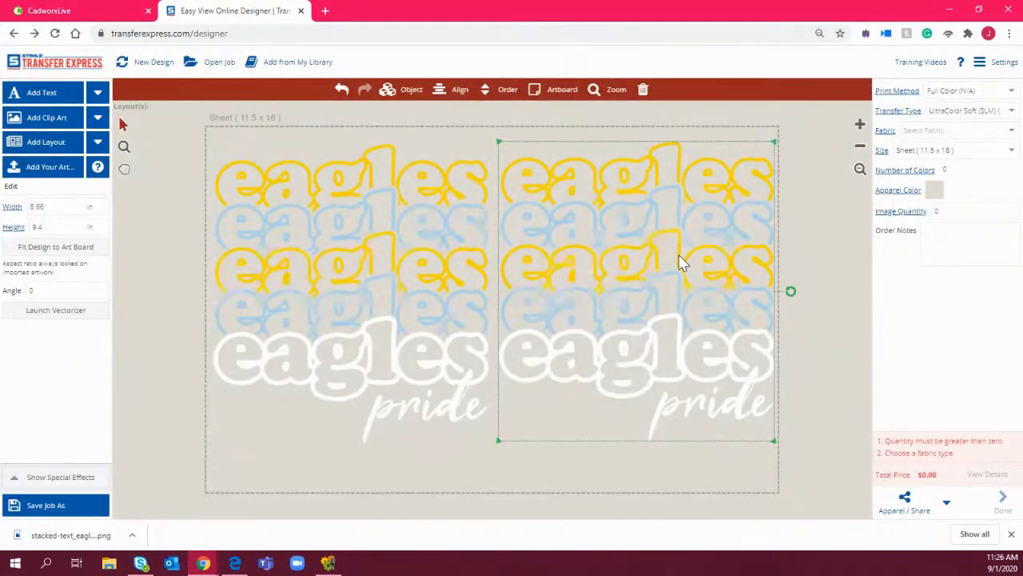
key(Delete)
key(Delete)
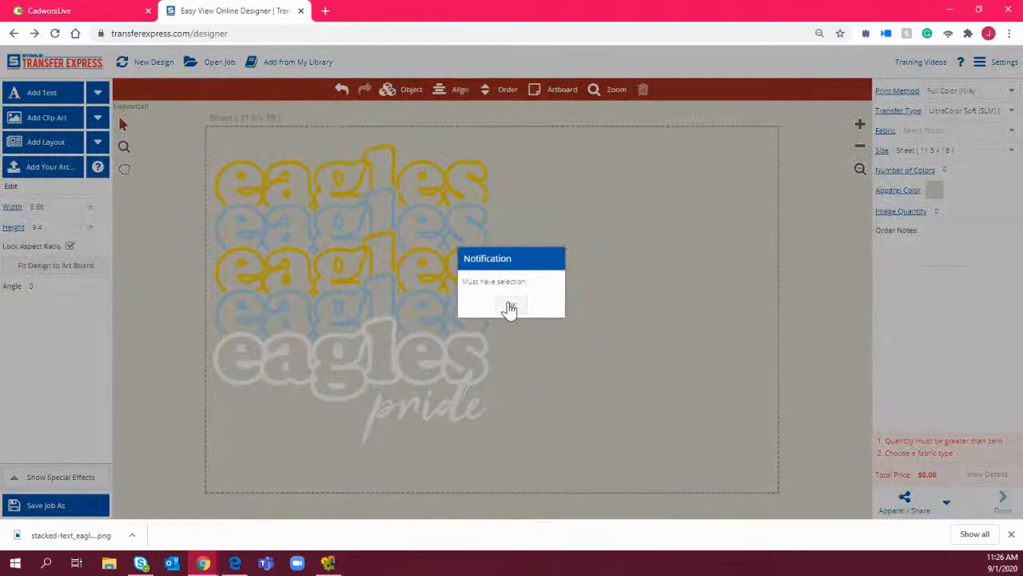
click(510, 308)
click(403, 278)
click(555, 295)
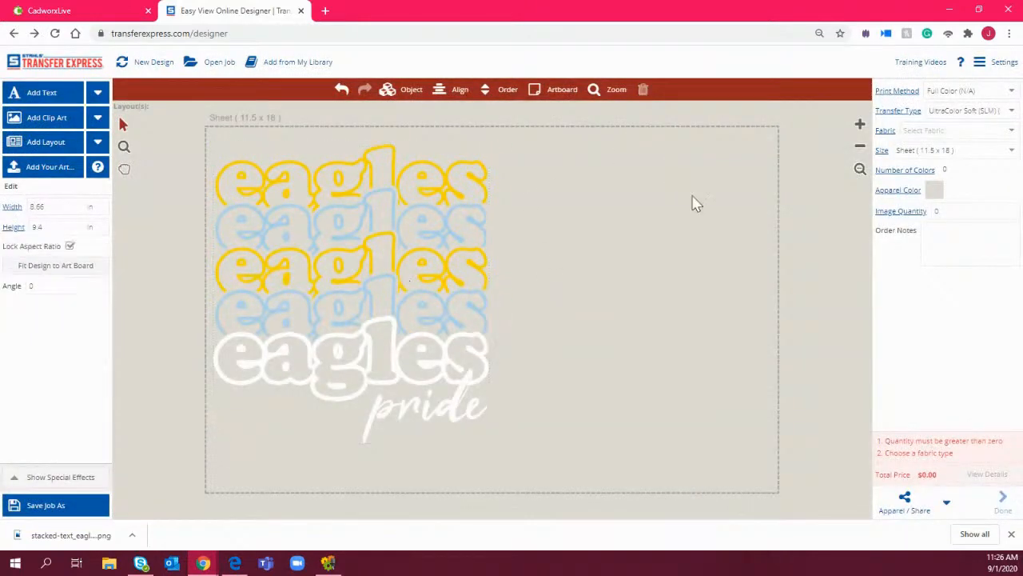
Look through the available artboard sizes and try Medium (11.5 x 4.1) for the design
click(967, 153)
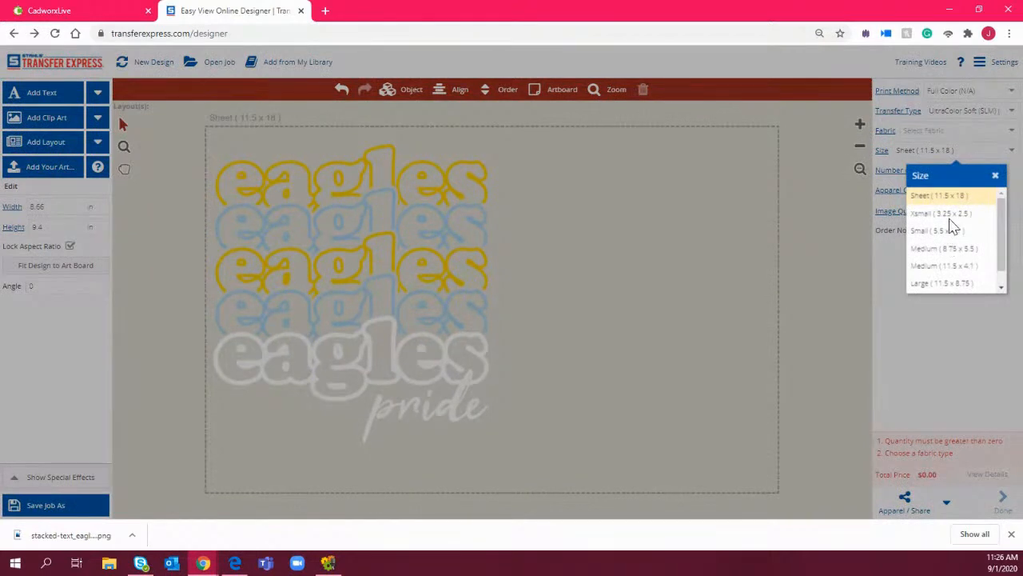
scroll(958, 250, down, 1)
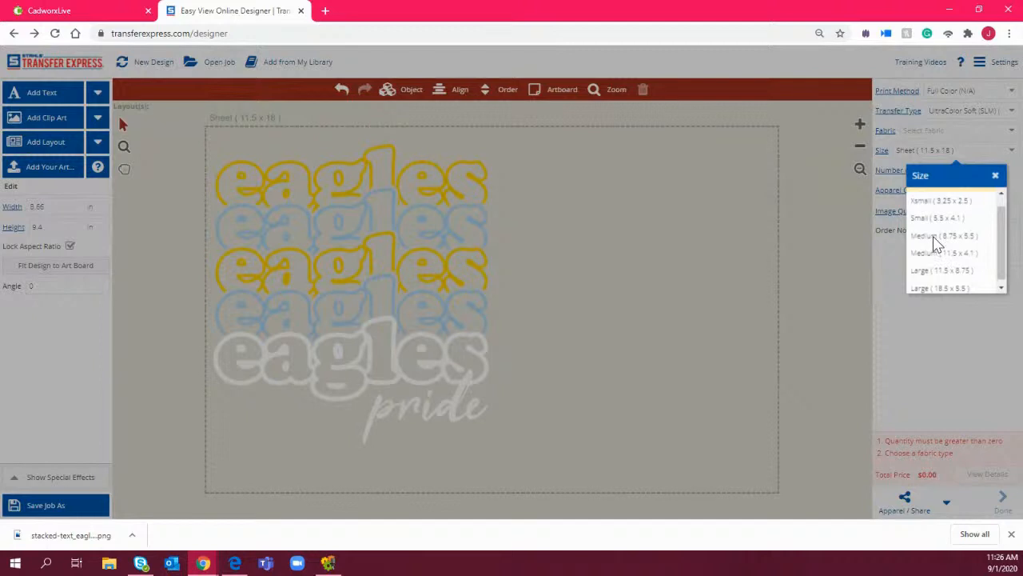
scroll(936, 248, up, 1)
scroll(935, 244, down, 1)
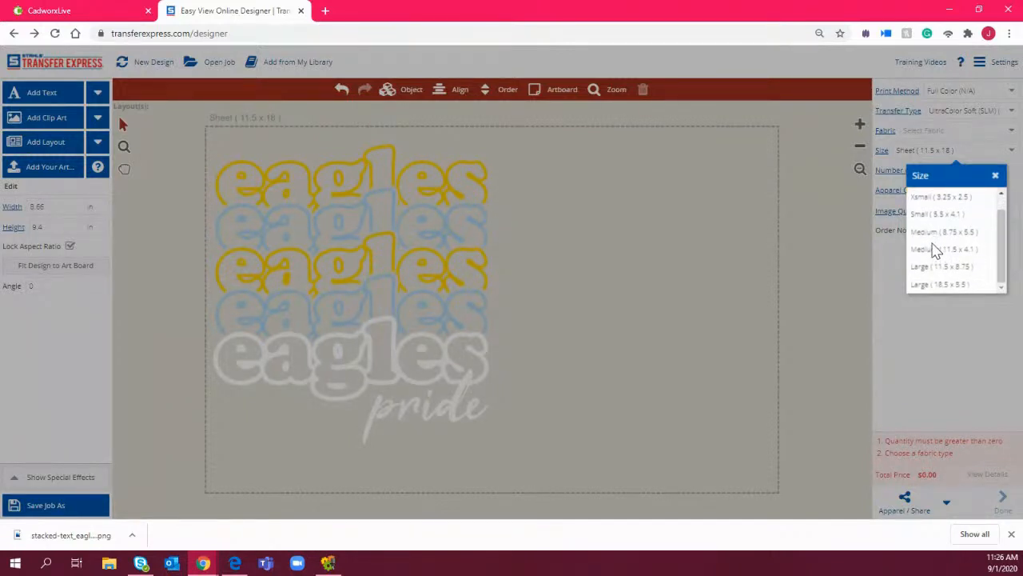
click(935, 249)
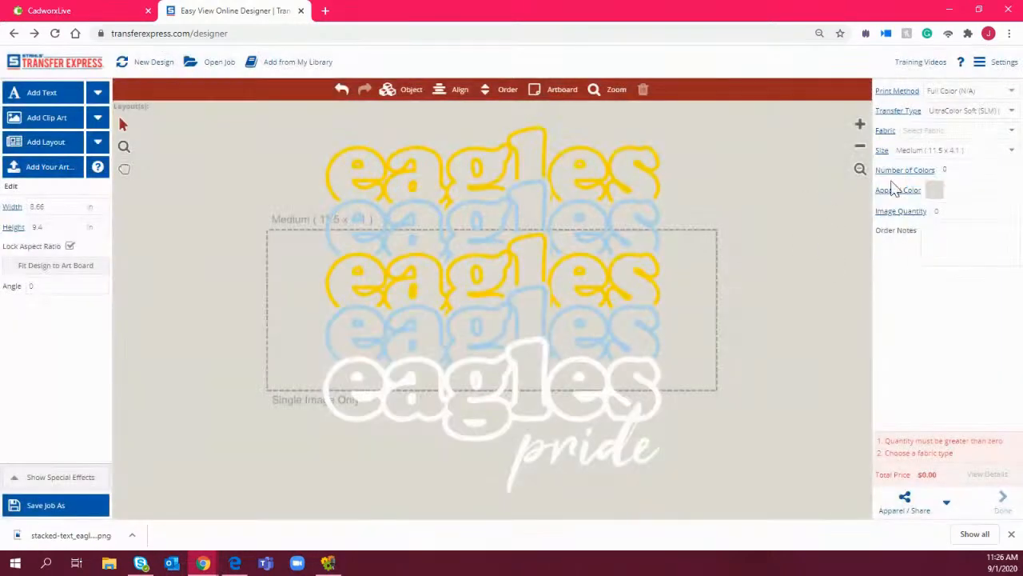
Set the artboard size to Medium (8.75 x 5.5) and scale the artwork down to about 4.92 by 5.33 in, placed inside it
click(963, 152)
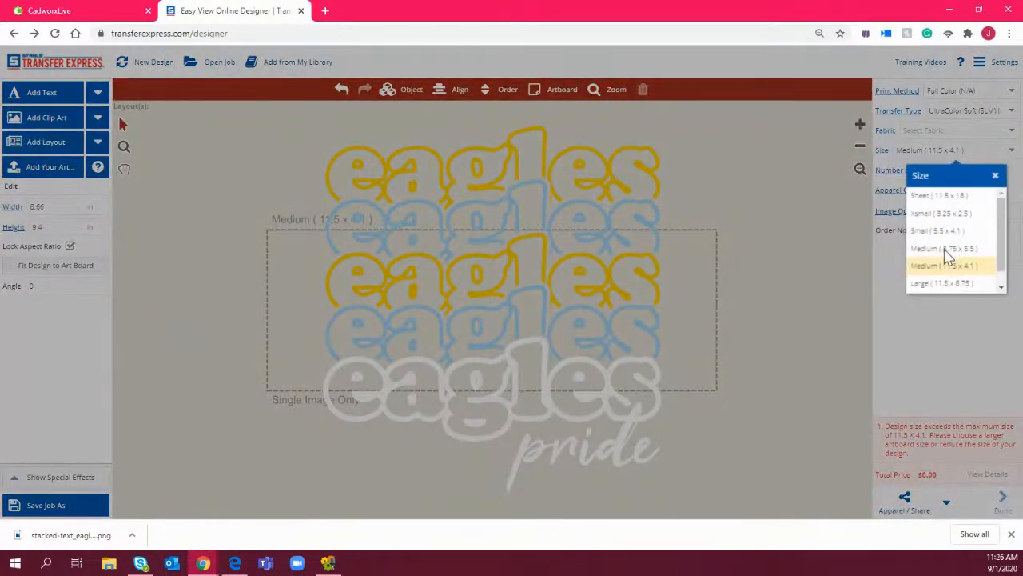
click(946, 249)
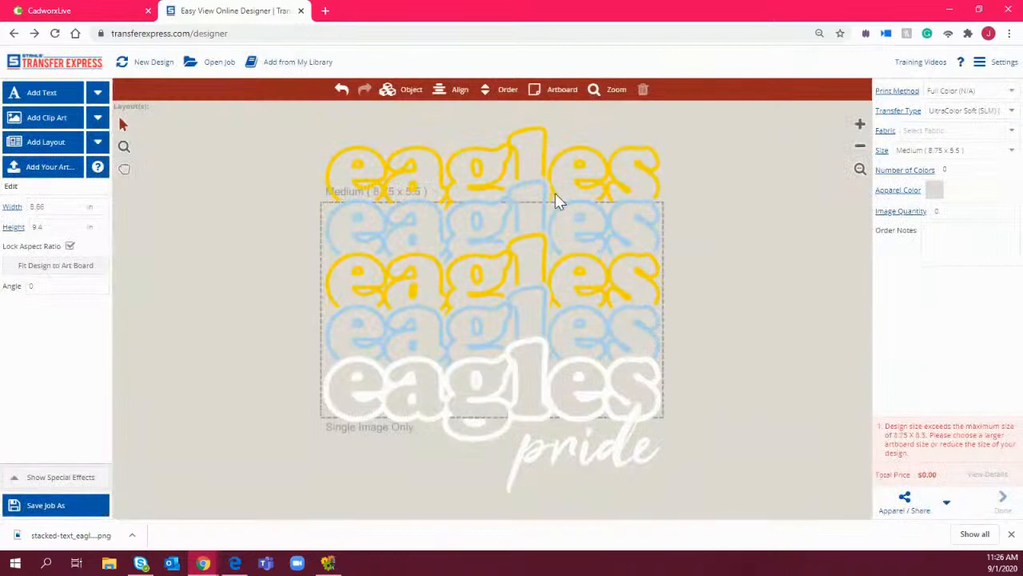
click(554, 195)
drag(661, 136, 548, 260)
drag(503, 331, 511, 303)
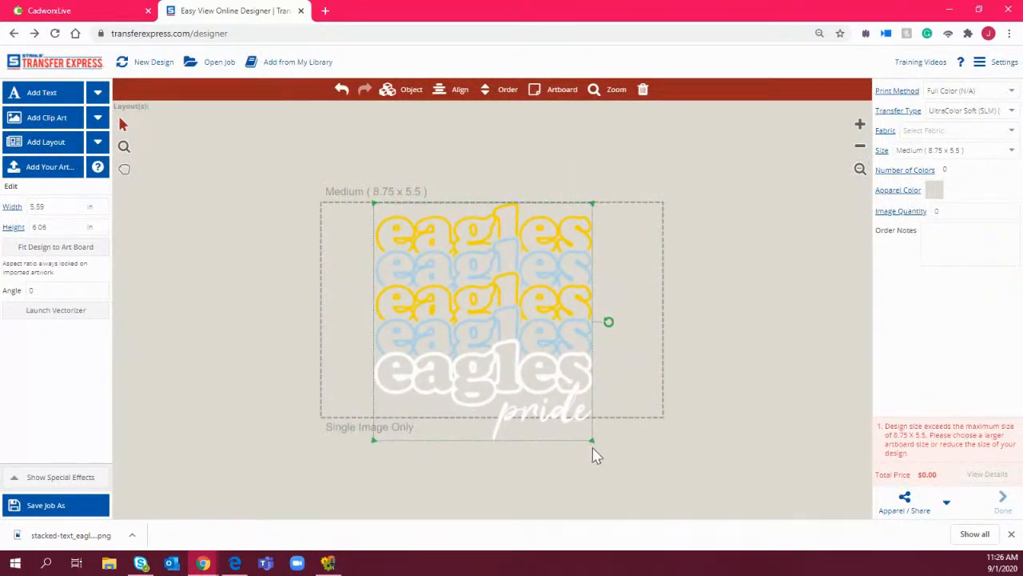
drag(591, 442, 573, 417)
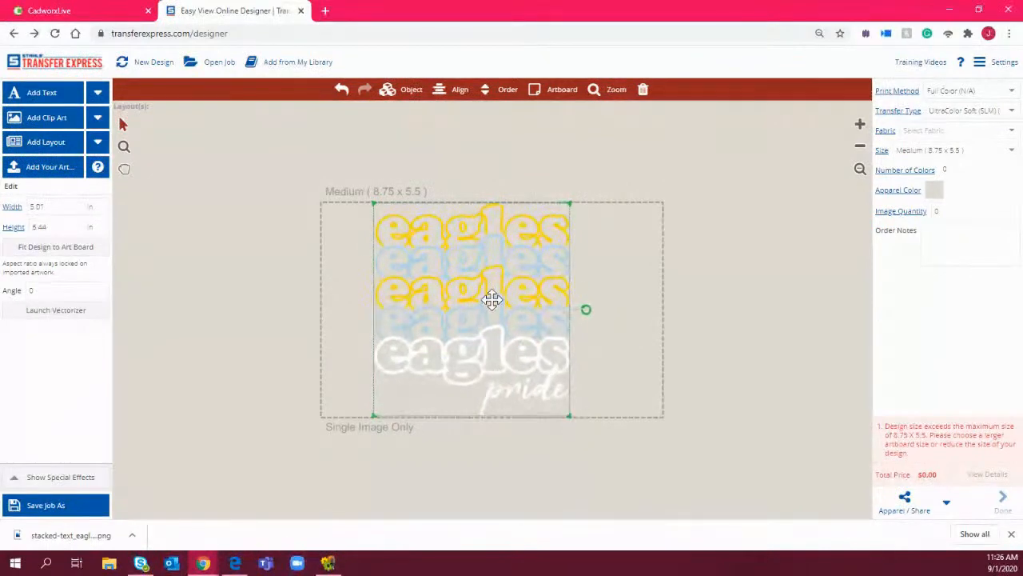
drag(493, 299, 507, 299)
click(746, 315)
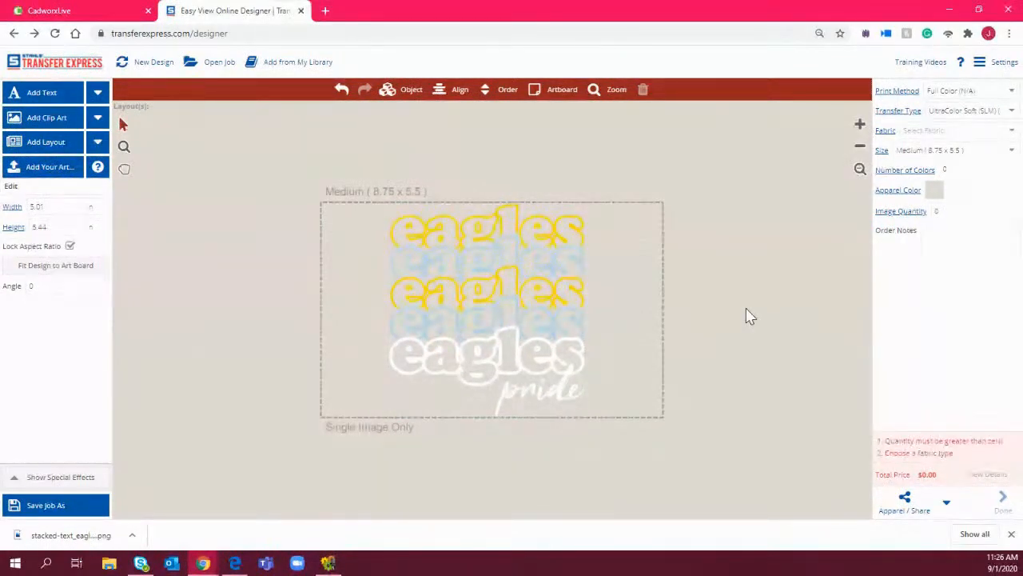
click(500, 291)
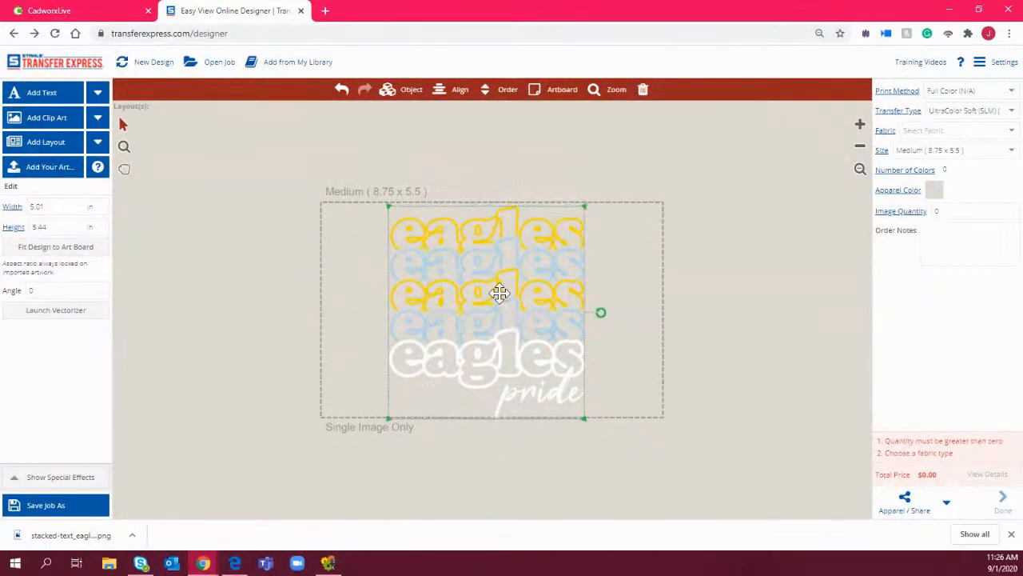
drag(588, 426, 585, 420)
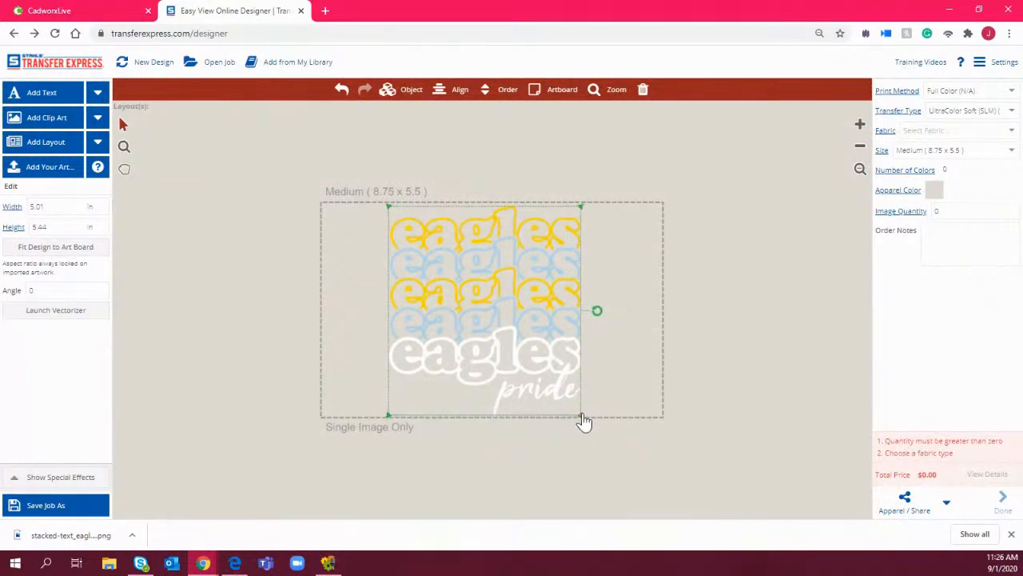
click(799, 269)
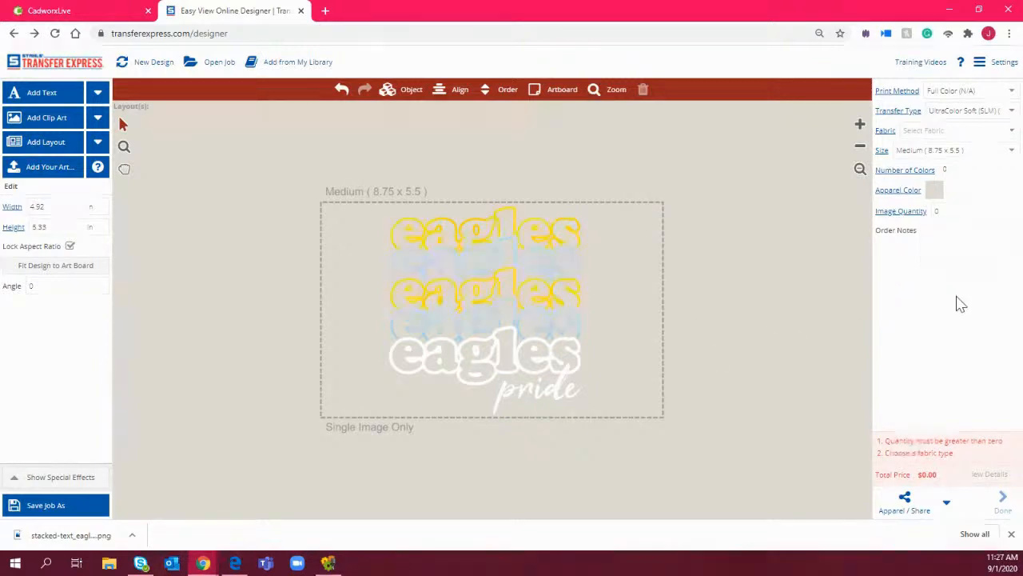
Set the image quantity to 1000 and show the price details for the transfers
click(952, 212)
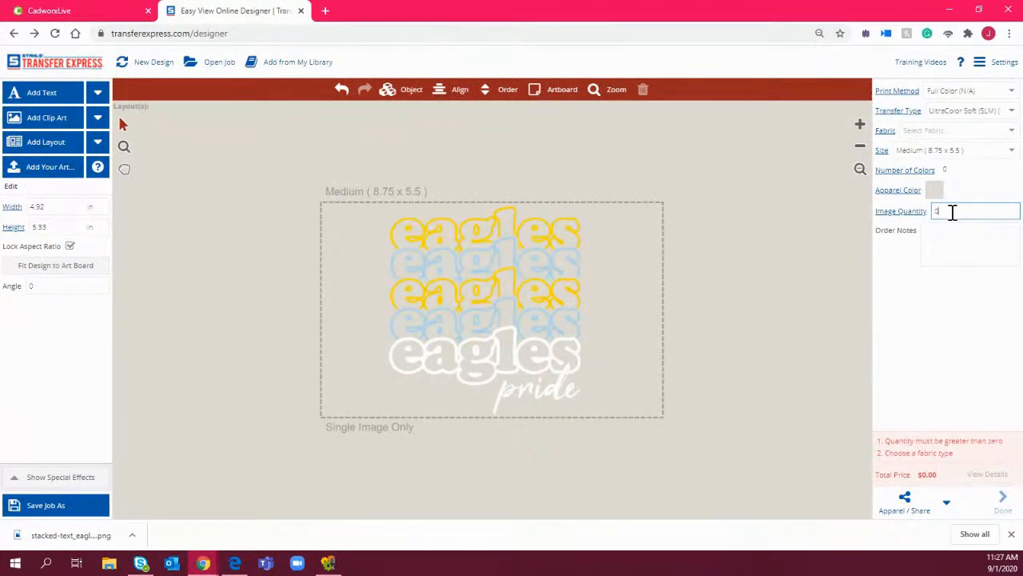
text(1000)
key(Tab)
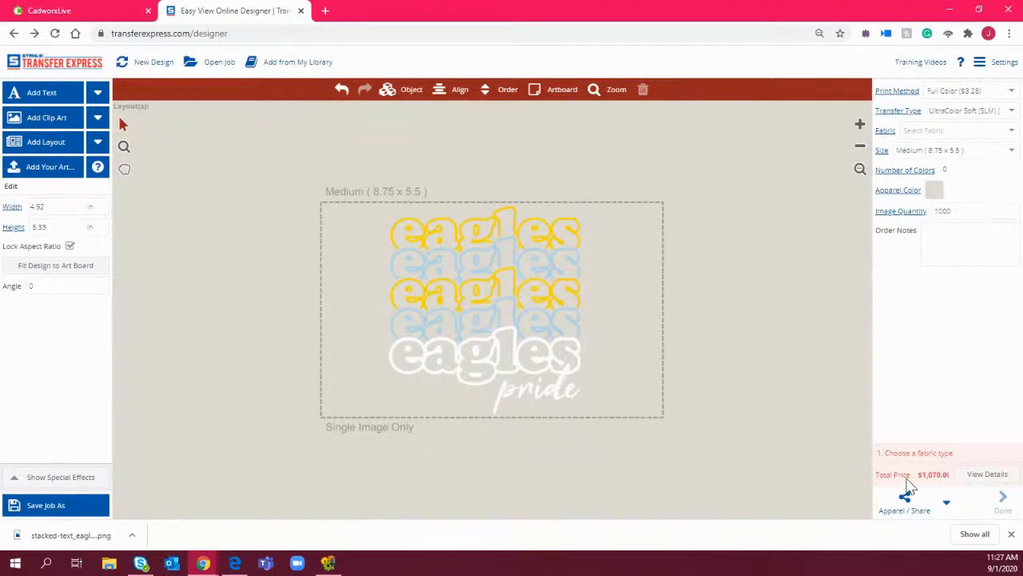
click(985, 475)
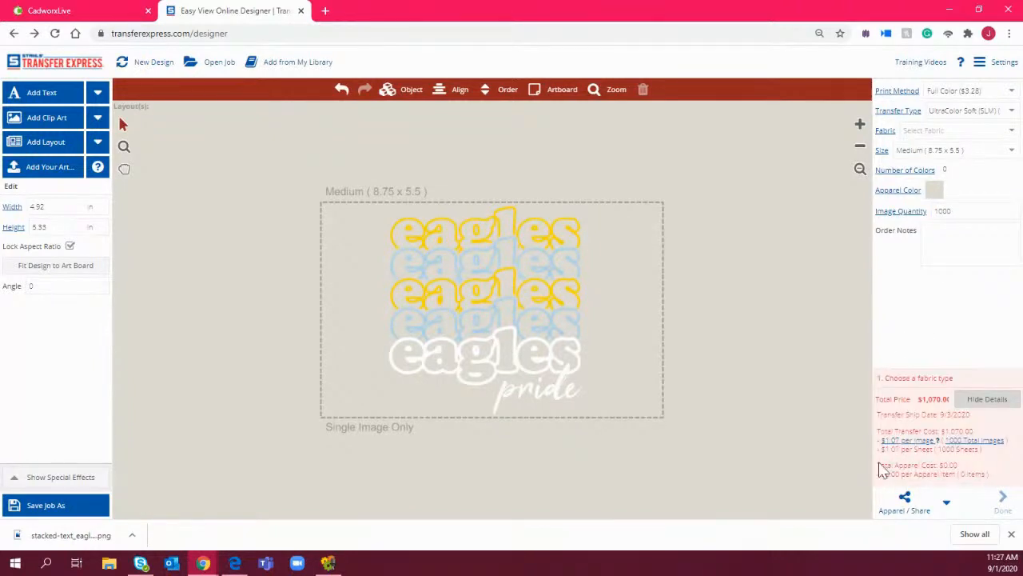